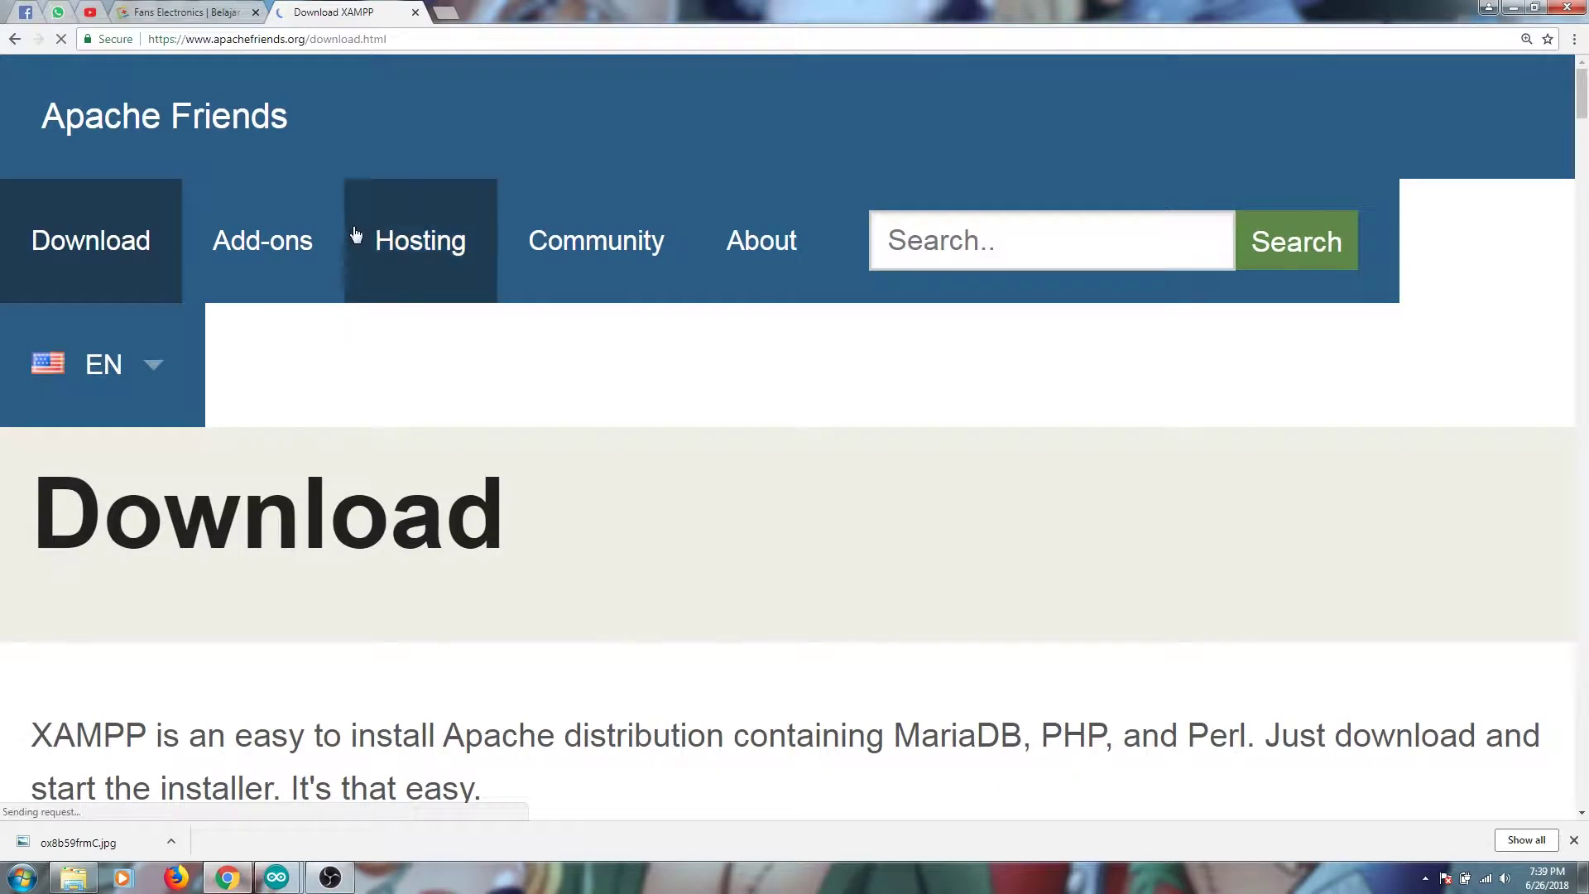
- Start downloading the 32-bit XAMPP installer for Windows, version 7.2.6 / PHP 7.2.6, and cancel the download
scroll(370, 232, "down", 1)
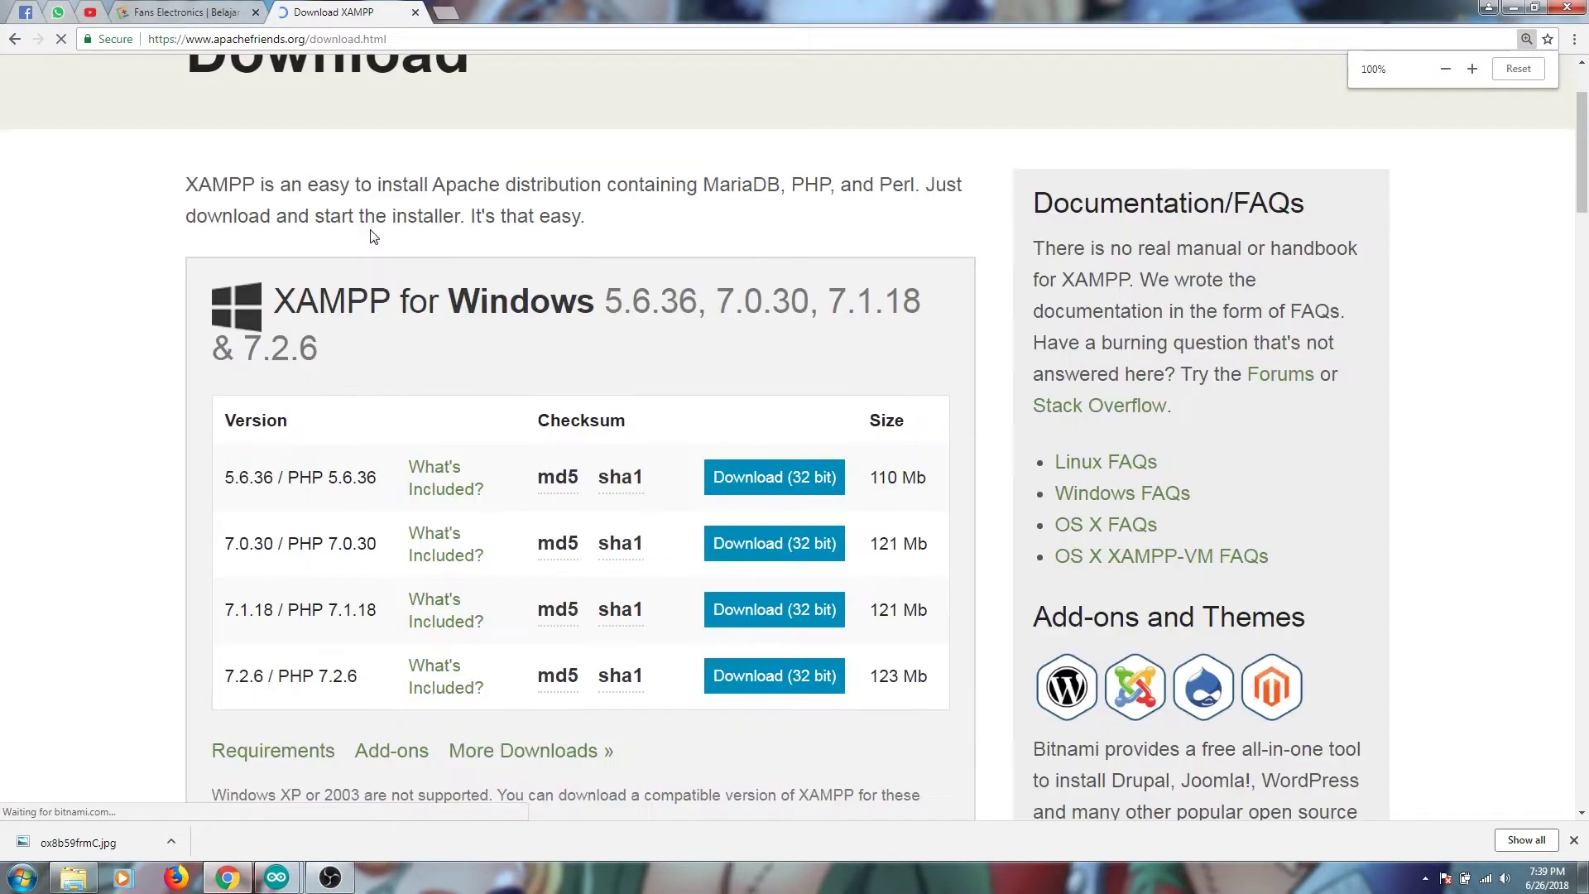
scroll(699, 276, "up", 1)
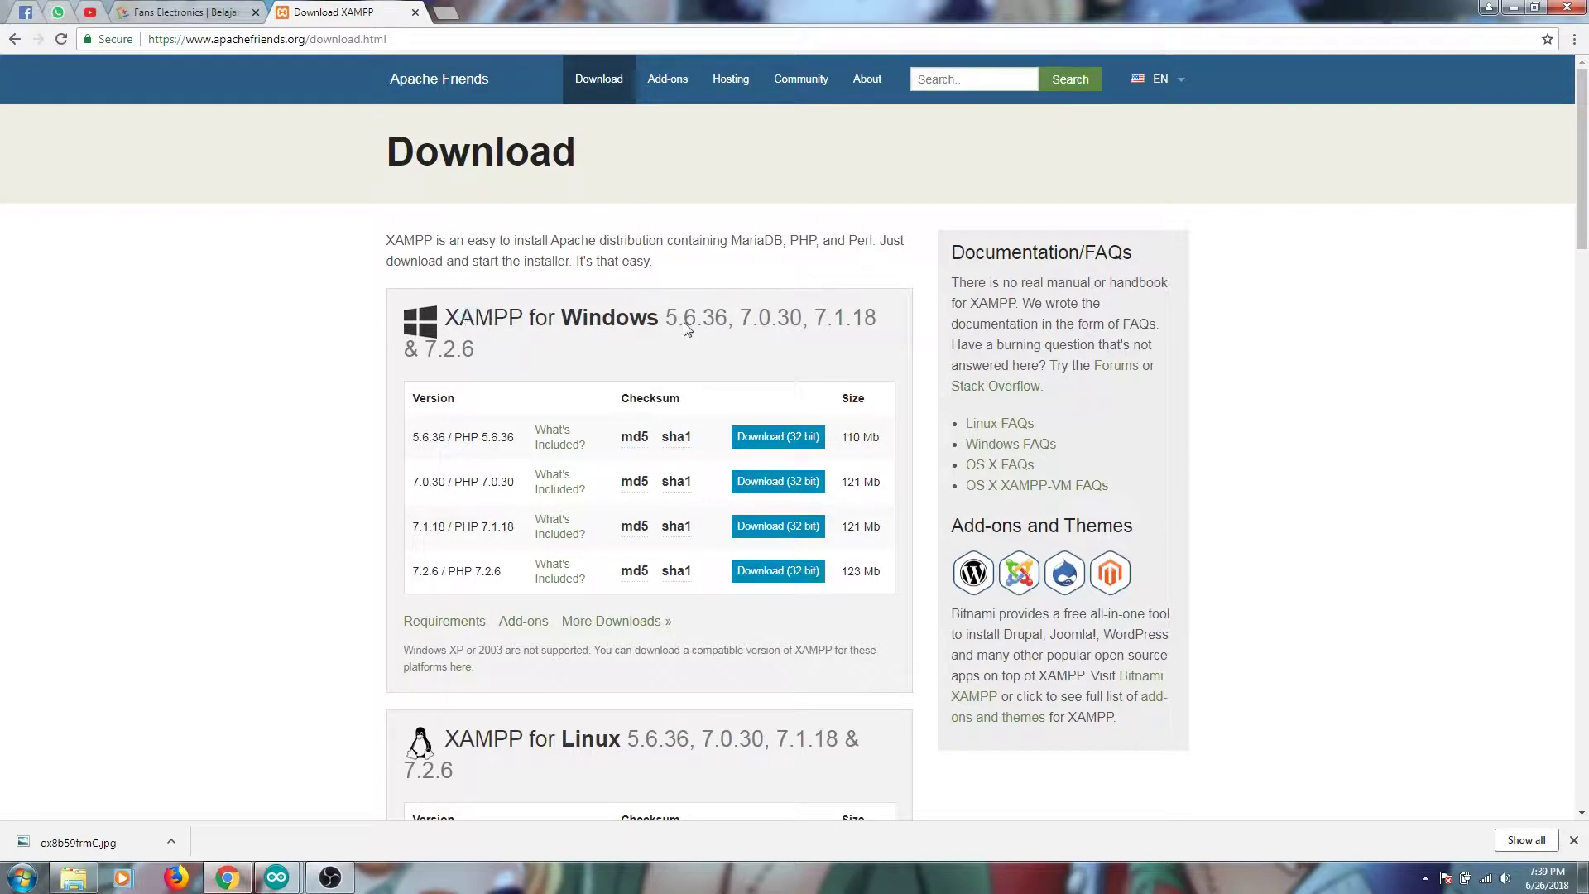
scroll(687, 331, "down", 8)
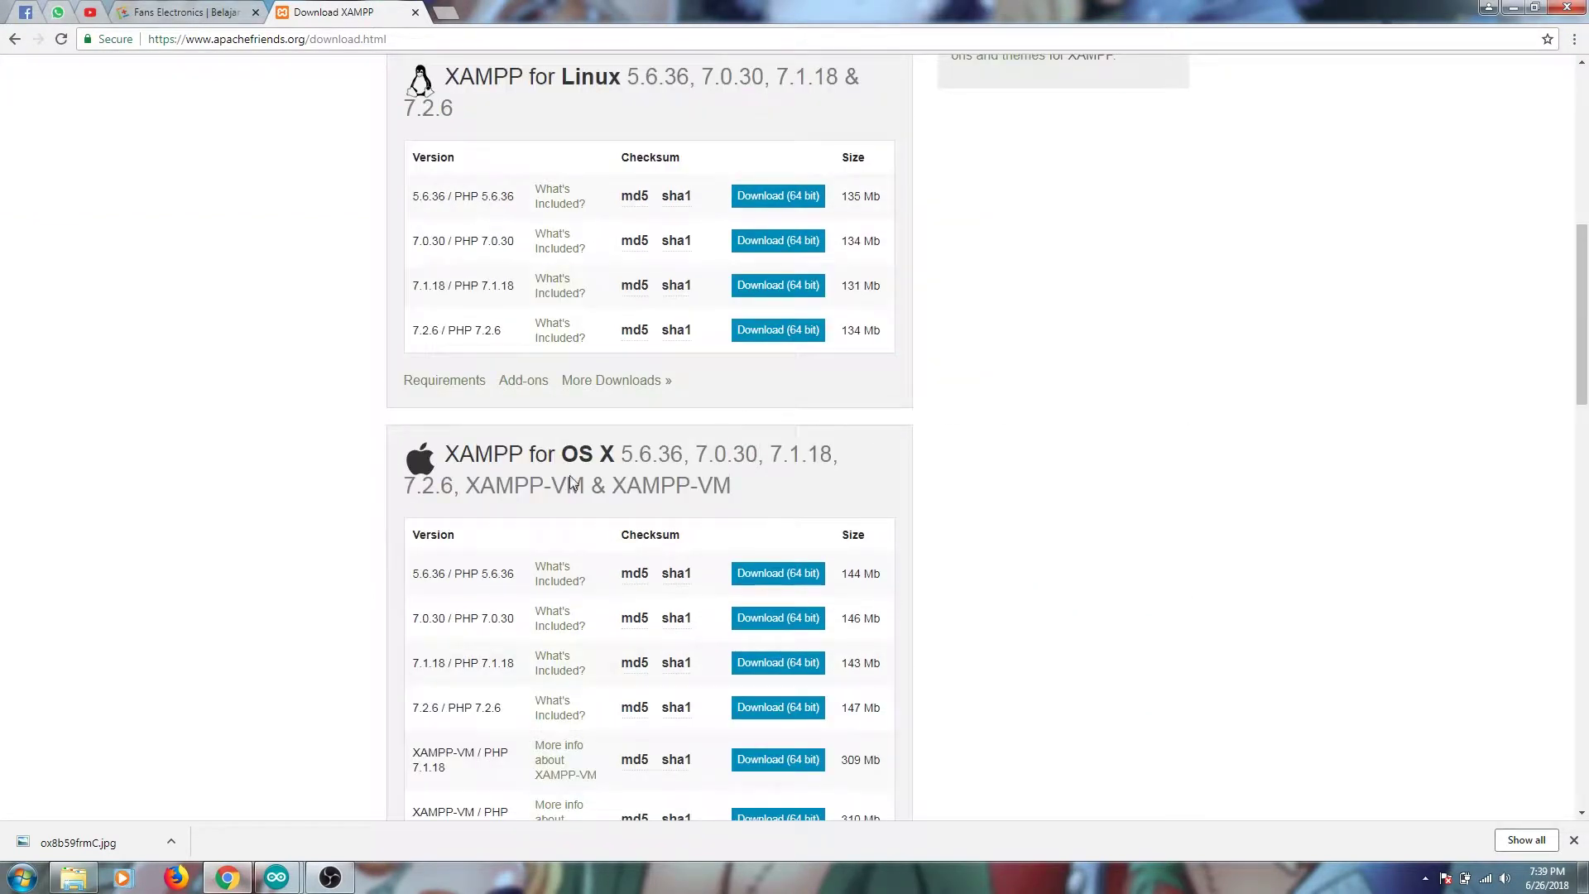
scroll(766, 429, "up", 7)
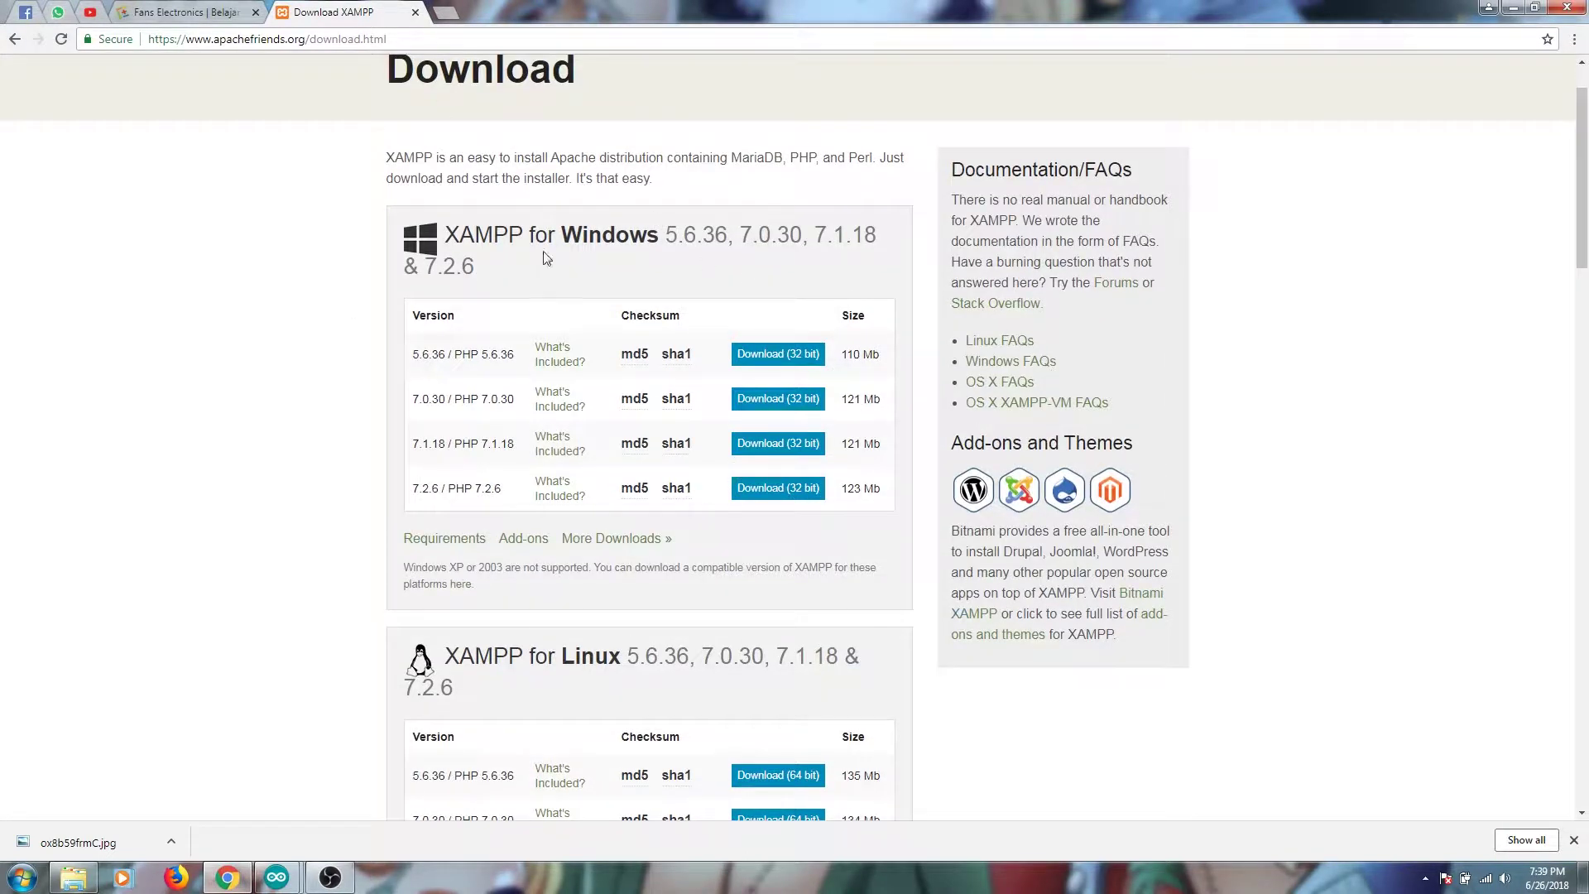
left_click_drag(411, 490, 504, 500)
left_click(102, 413)
left_click_drag(412, 490, 503, 498)
left_click(770, 489)
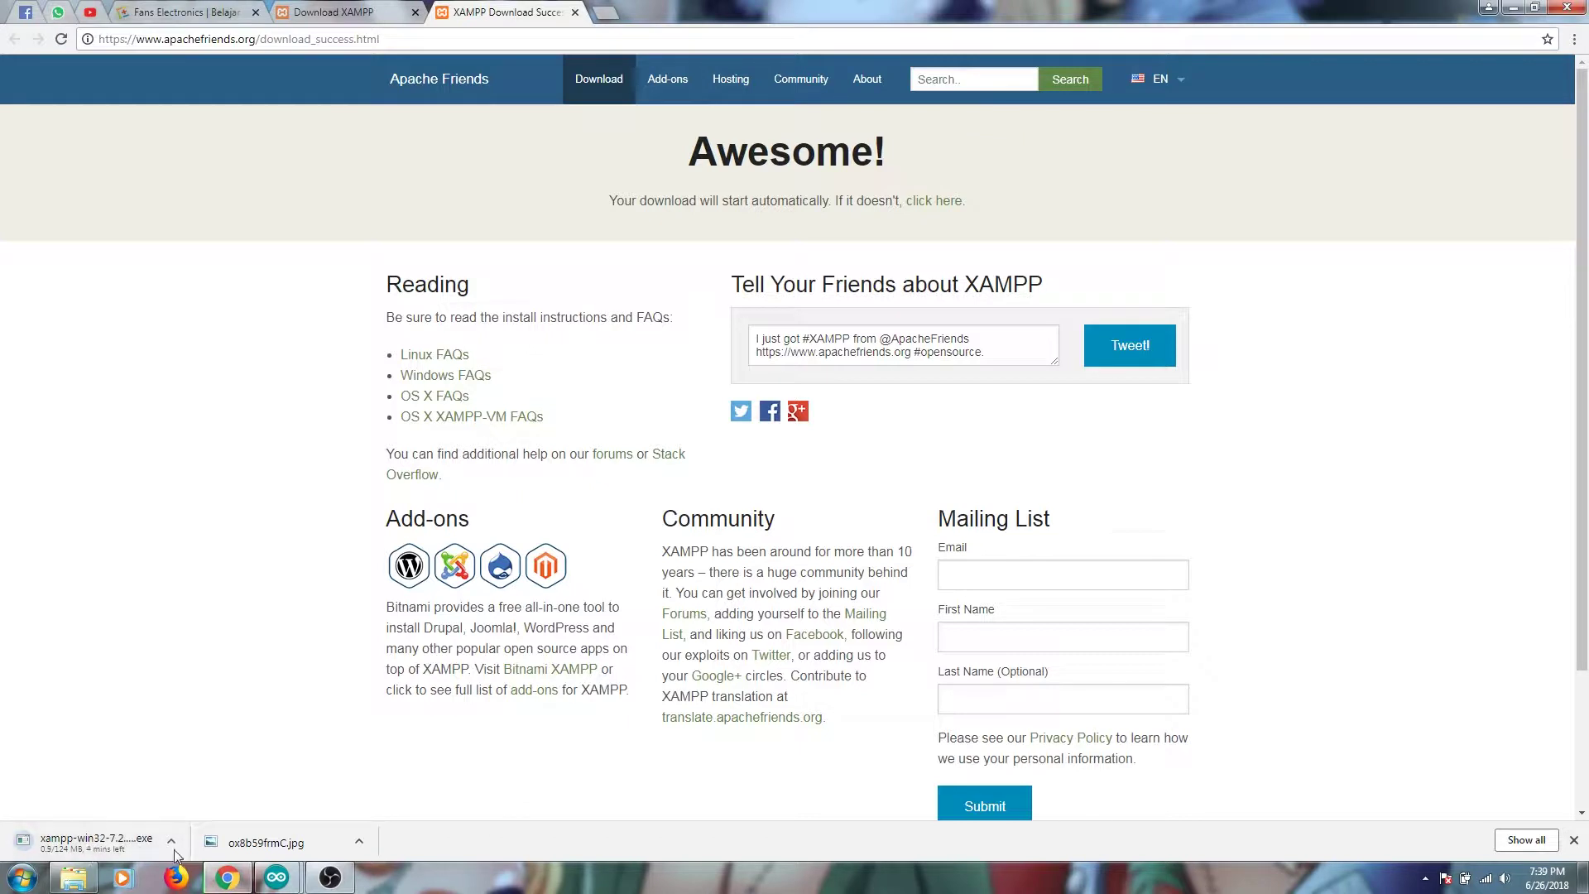
left_click(172, 839)
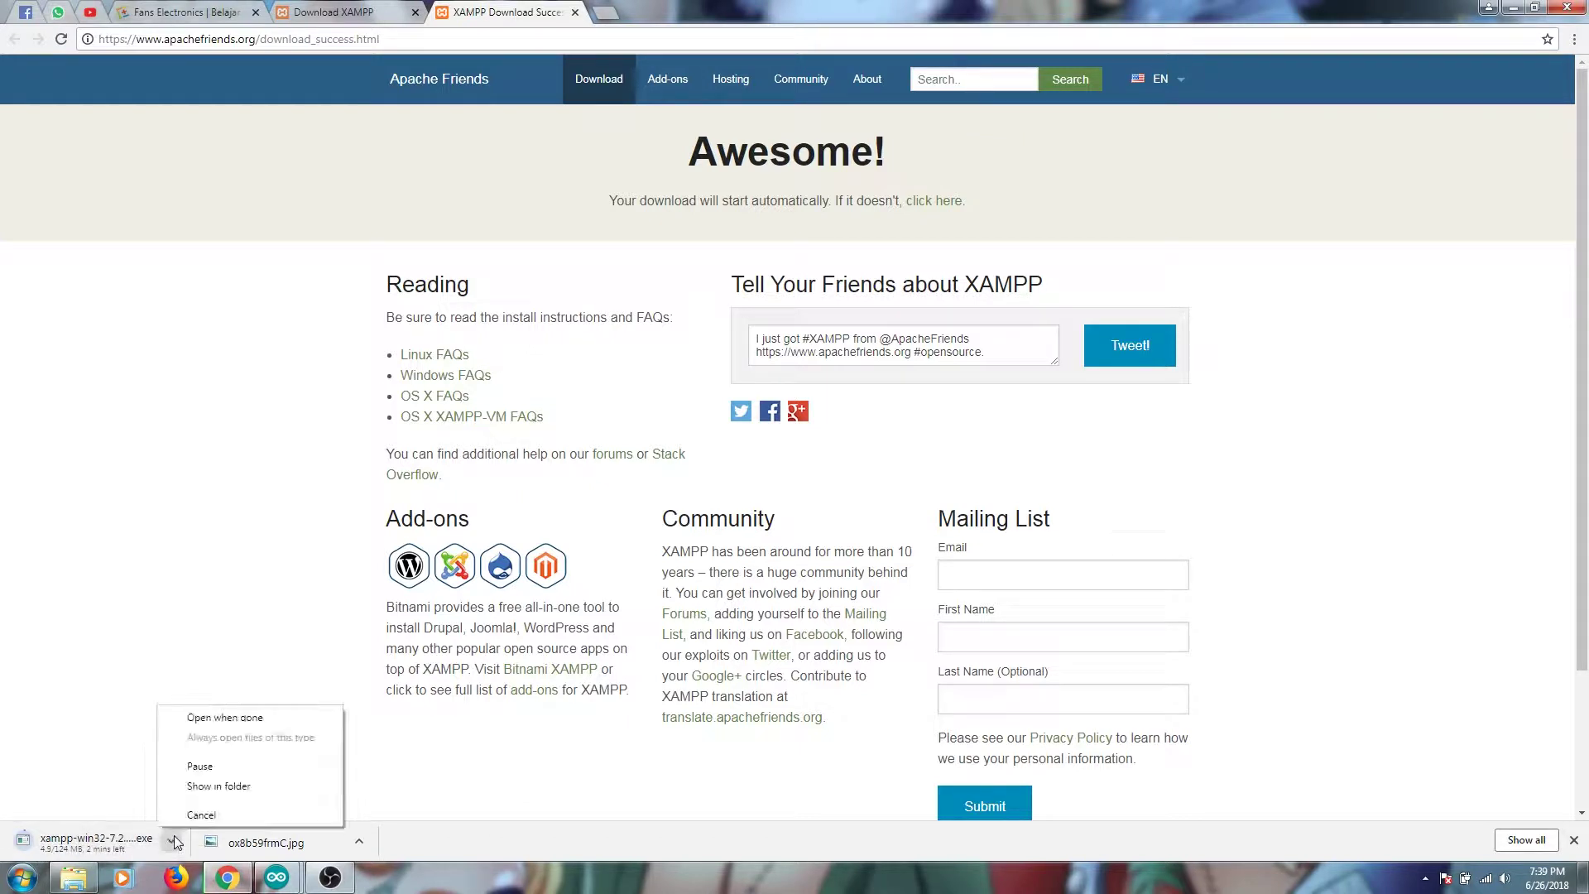
left_click(225, 815)
- Switch to Windows Explorer and run xampp-win32-7.2.5-0-VC15-installer from the Master Software folder on the APTX (F:) drive
left_click(72, 879)
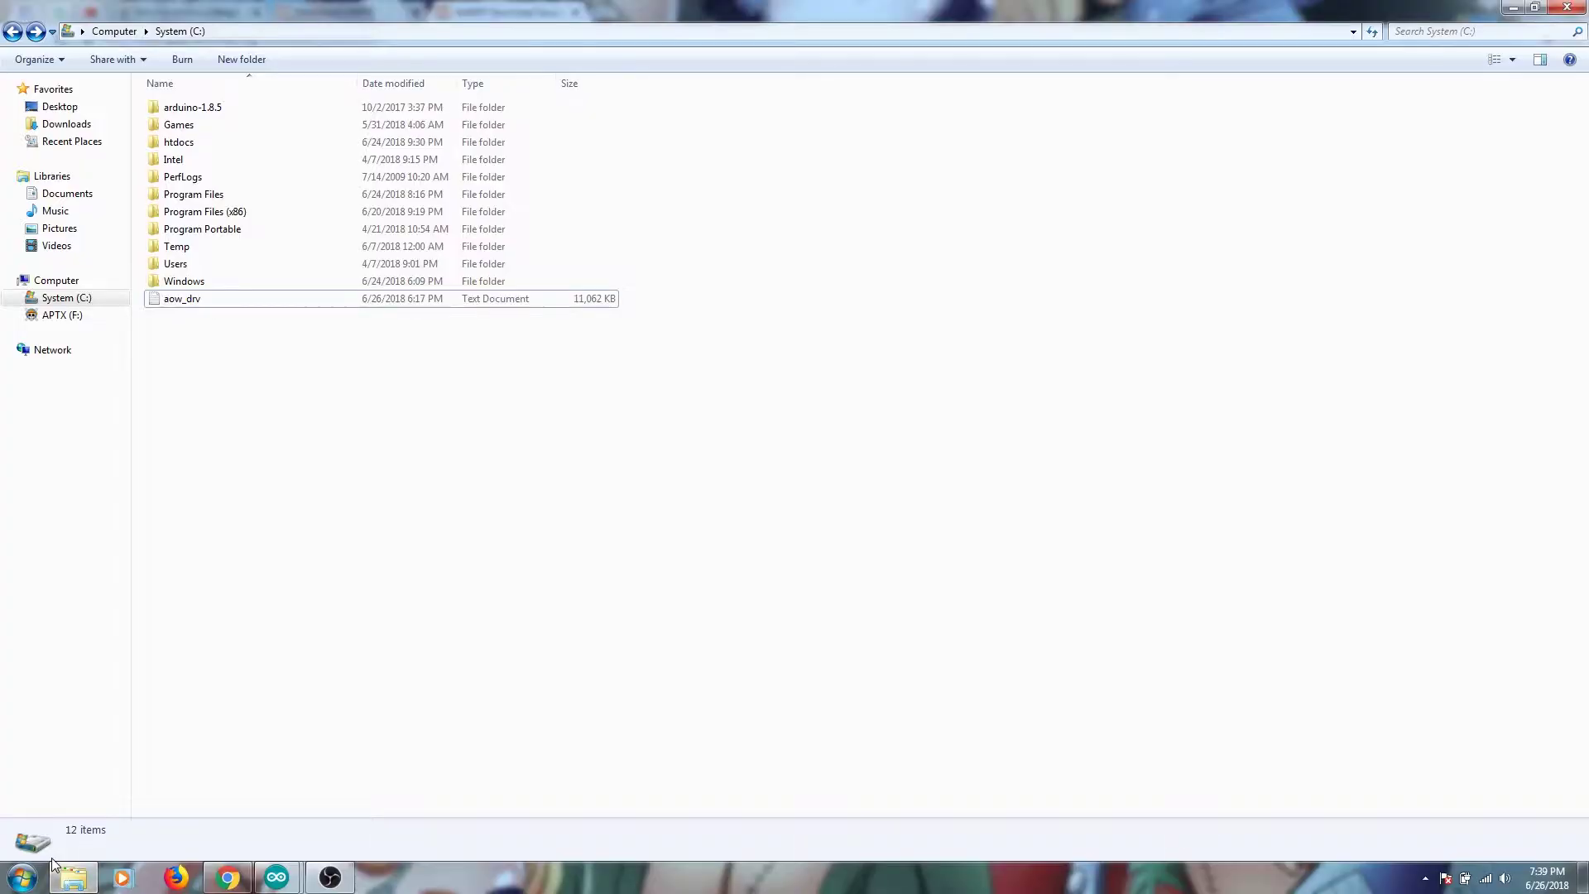
left_click(62, 315)
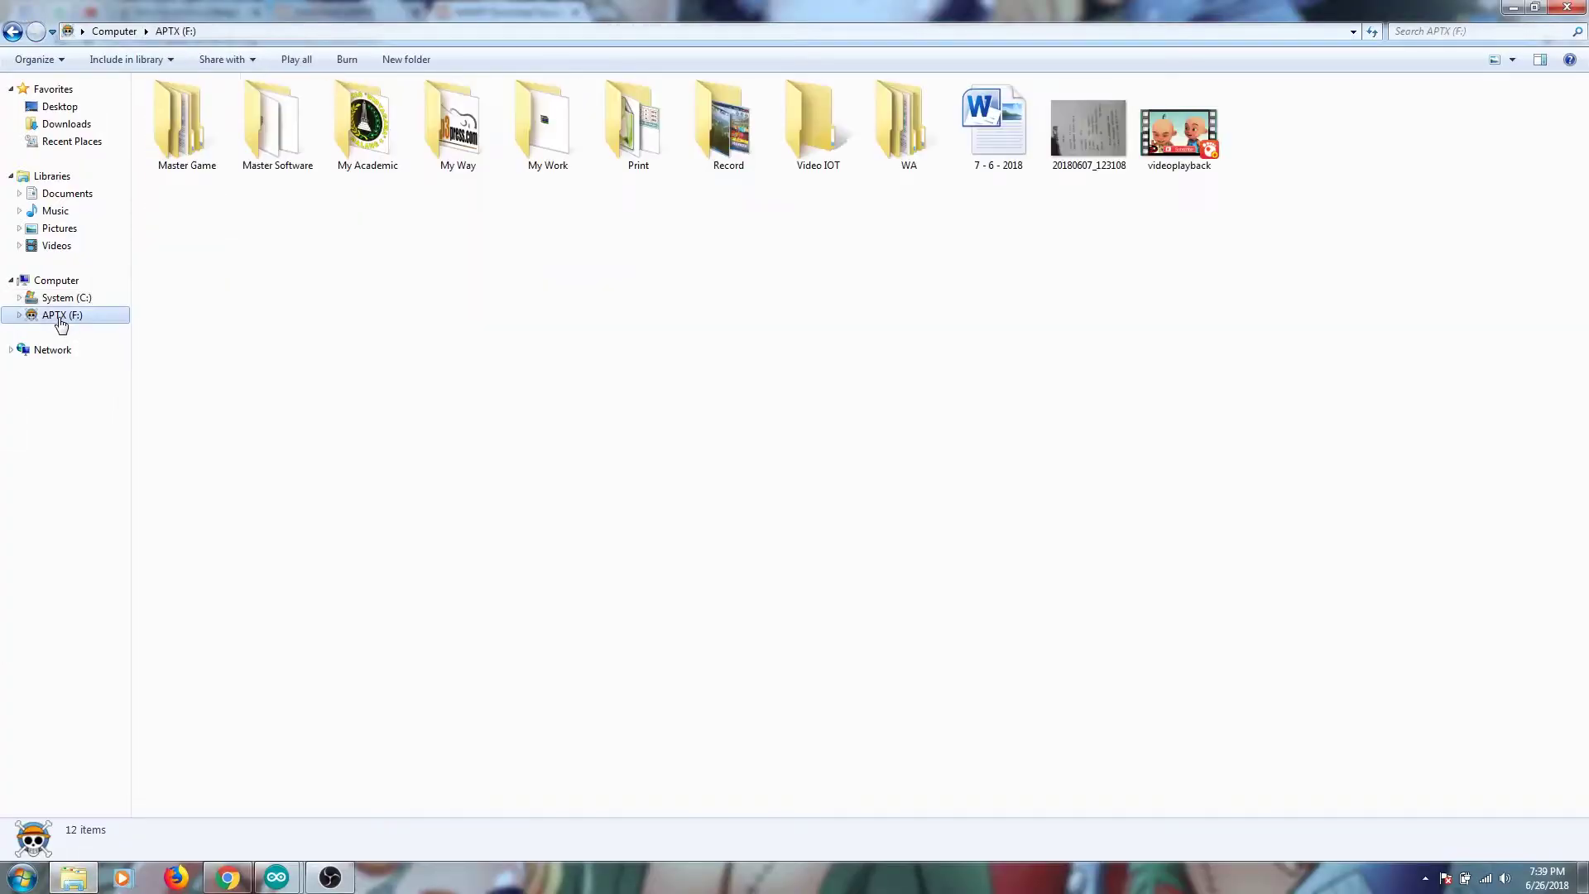
double_click(247, 117)
scroll(266, 488, "down", 6)
scroll(266, 488, "down", 15)
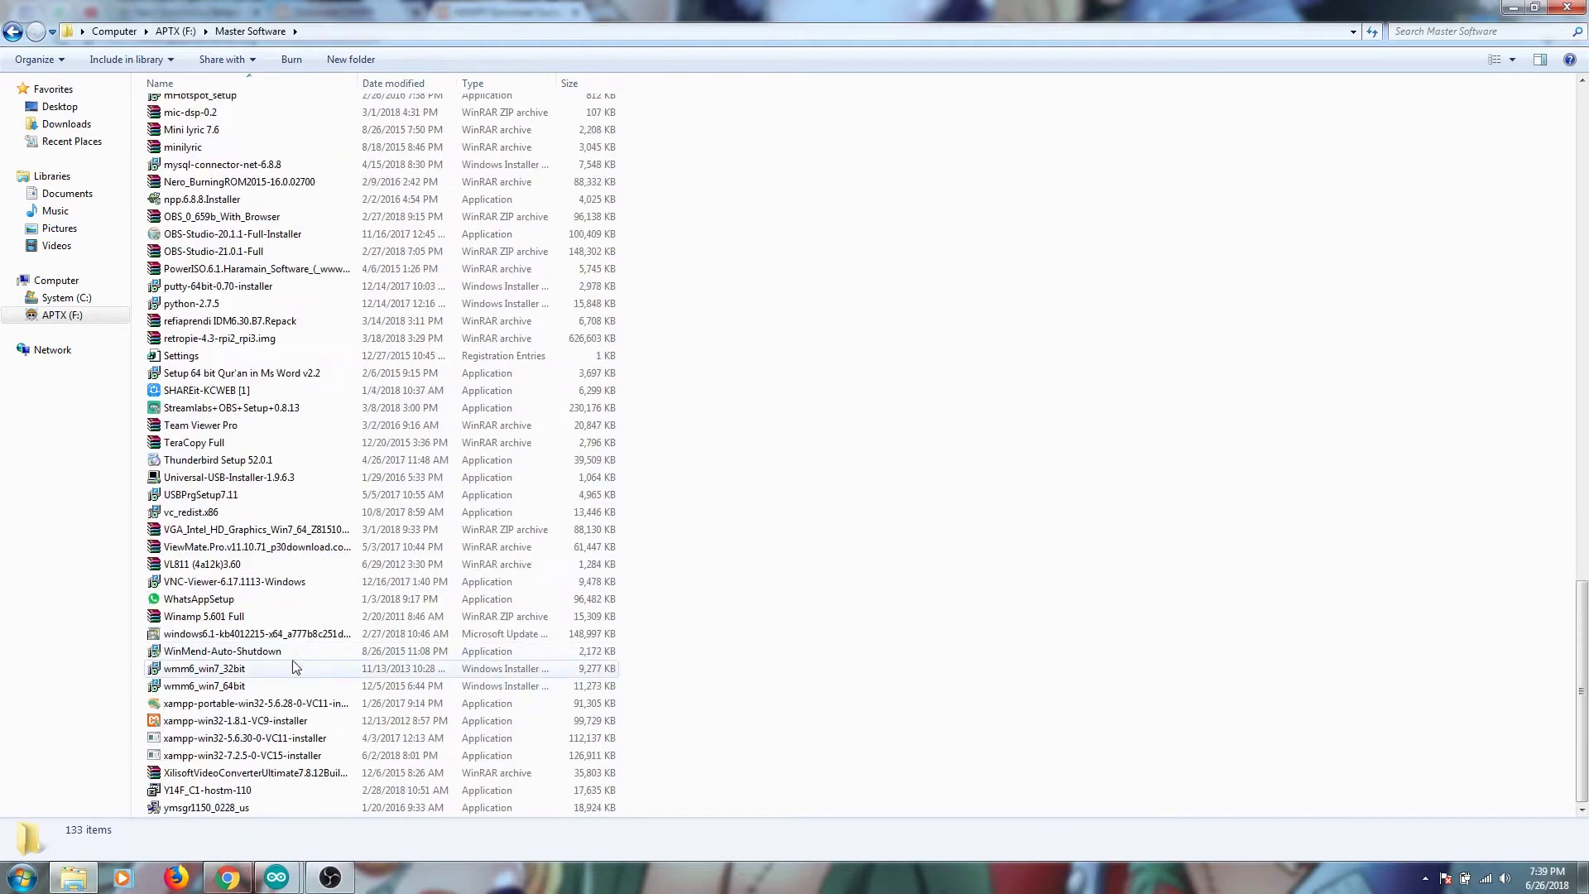
left_click(264, 754)
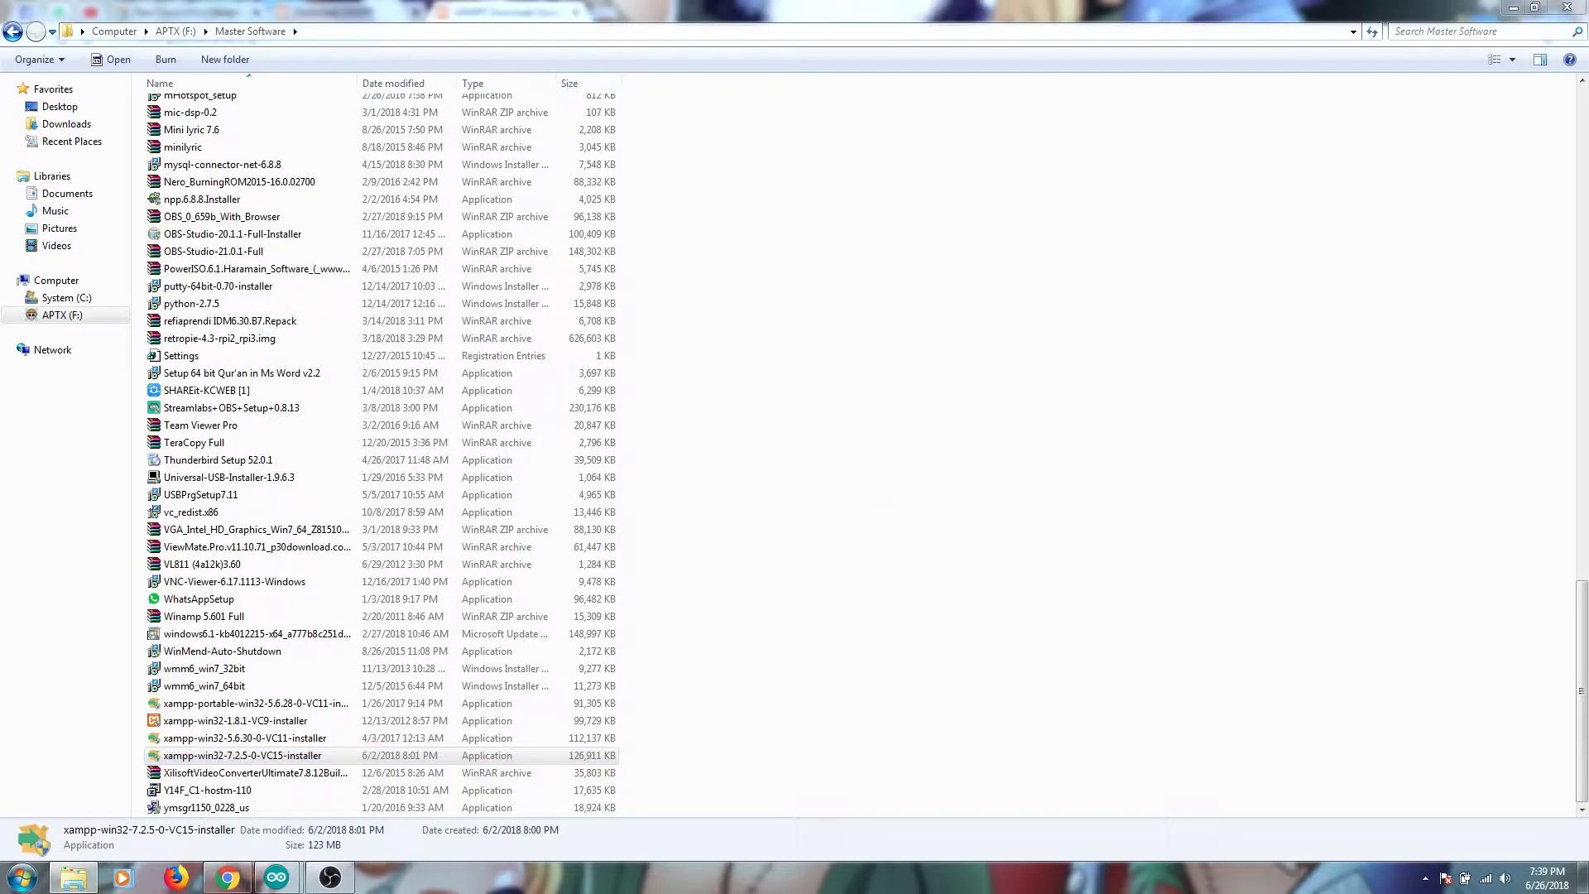
- Show the System (C:) drive, and advance the XAMPP setup past the UAC warning with C:\xampp as the installation folder
left_click(66, 298)
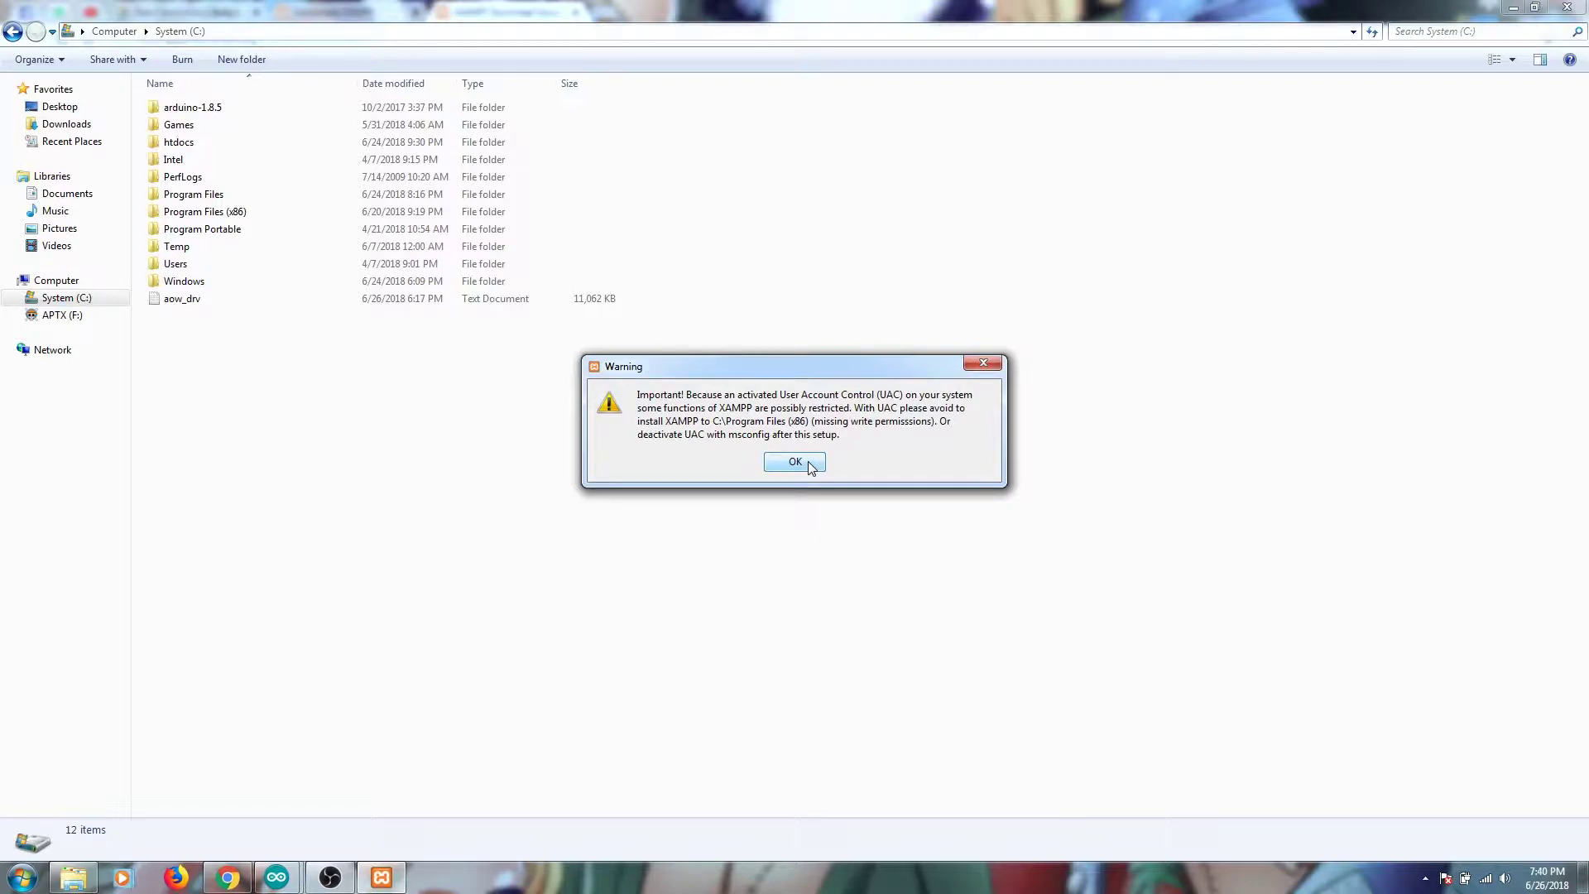
left_click(808, 463)
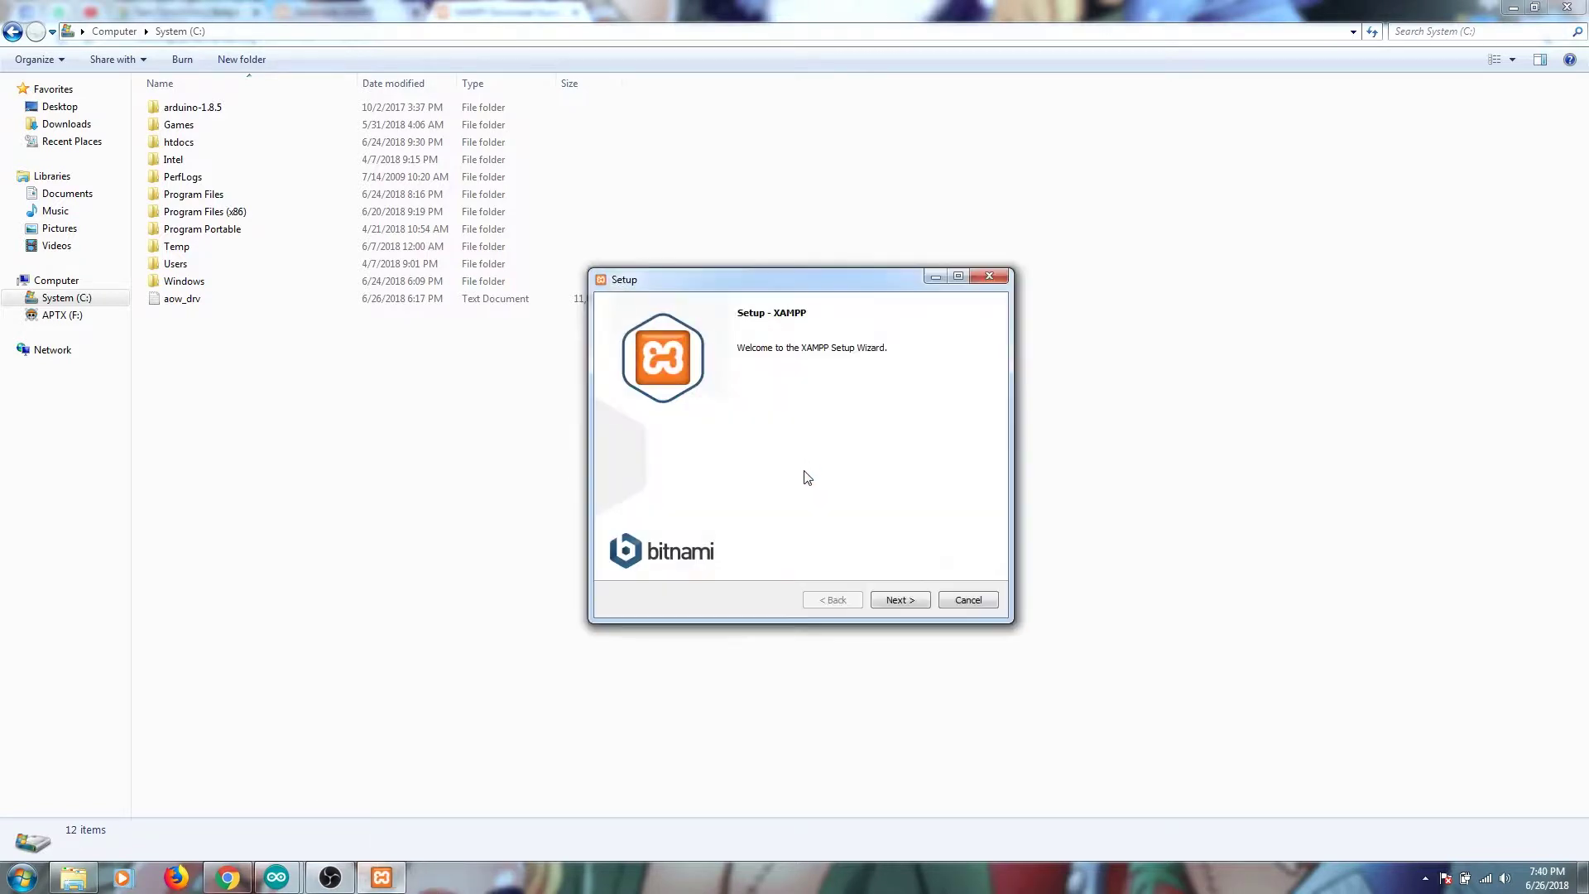
left_click(913, 601)
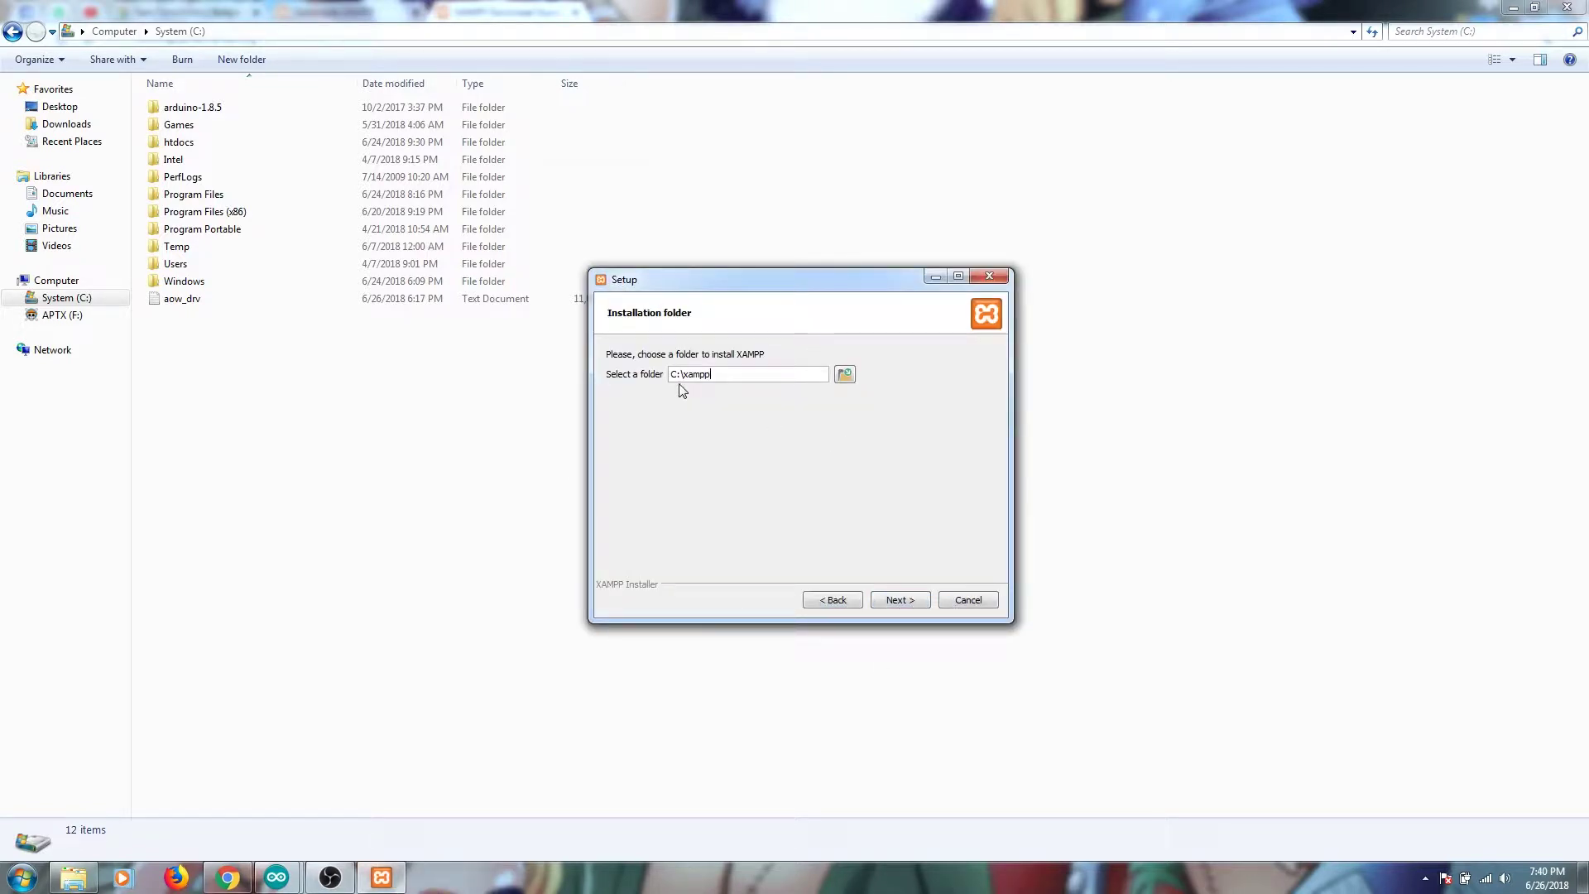
left_click_drag(731, 373, 672, 374)
left_click(675, 375)
left_click(900, 600)
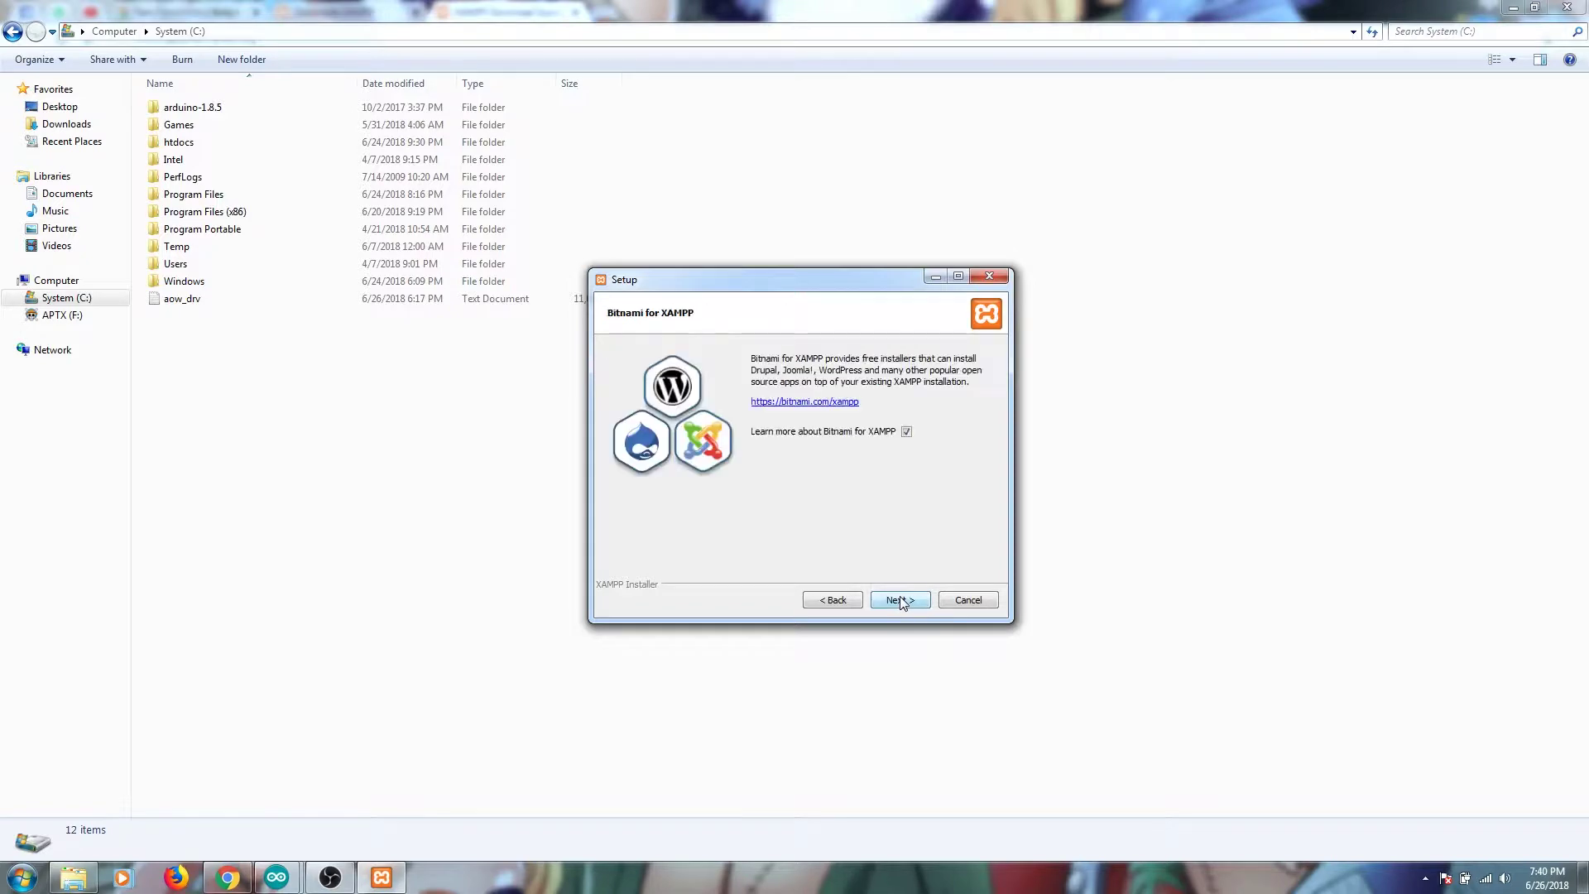
- Continue past the Bitnami setup page, closing the website it opens, and start the XAMPP installation with the browser minimized
left_click(900, 600)
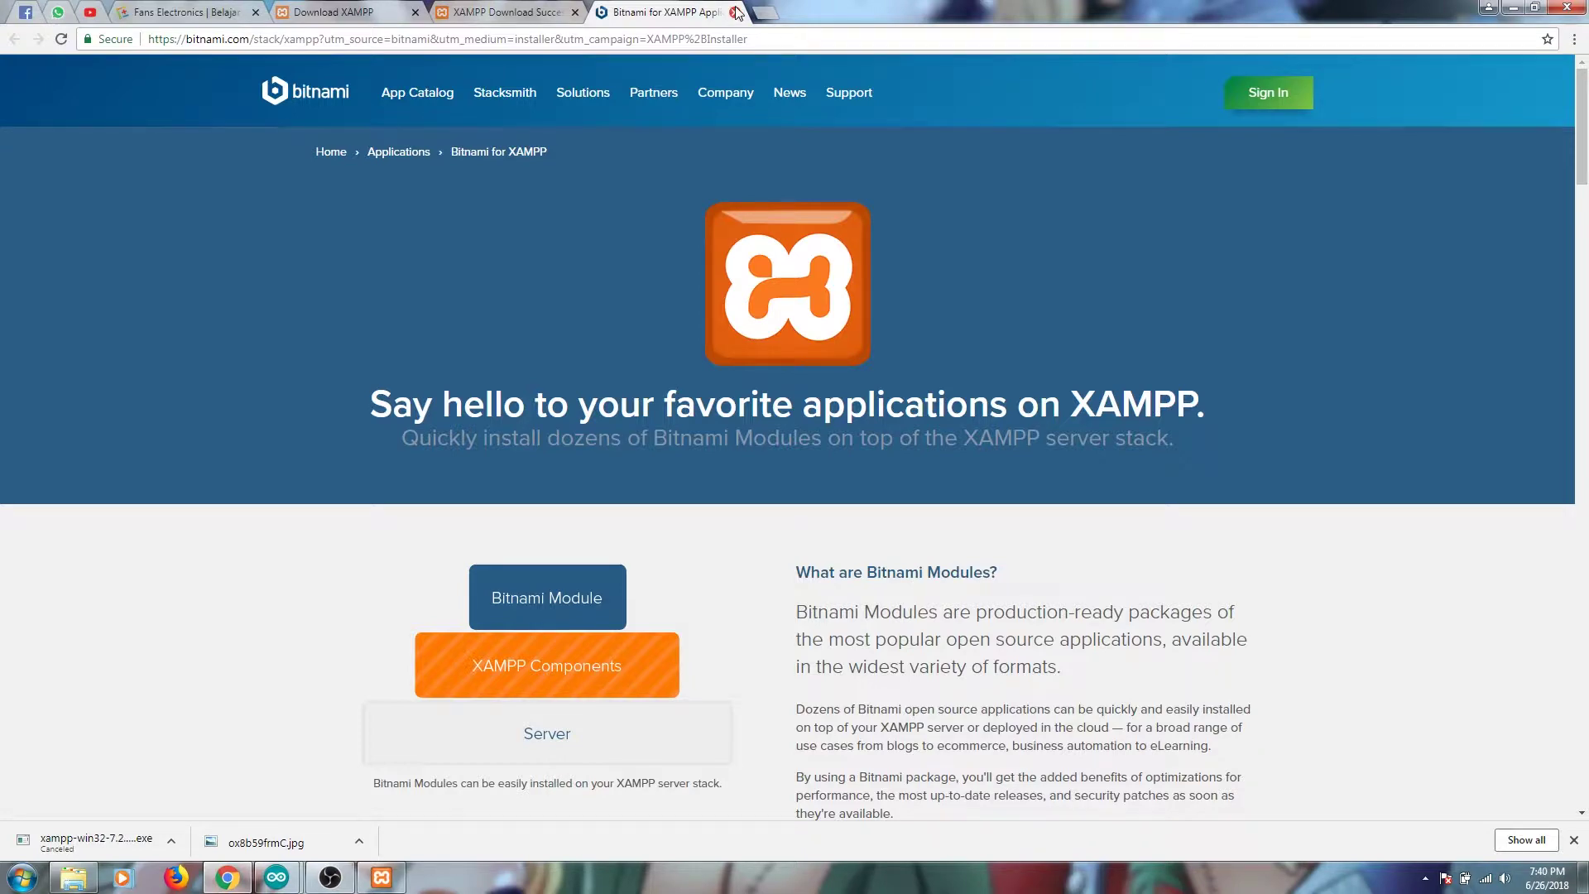
left_click(734, 13)
left_click(383, 879)
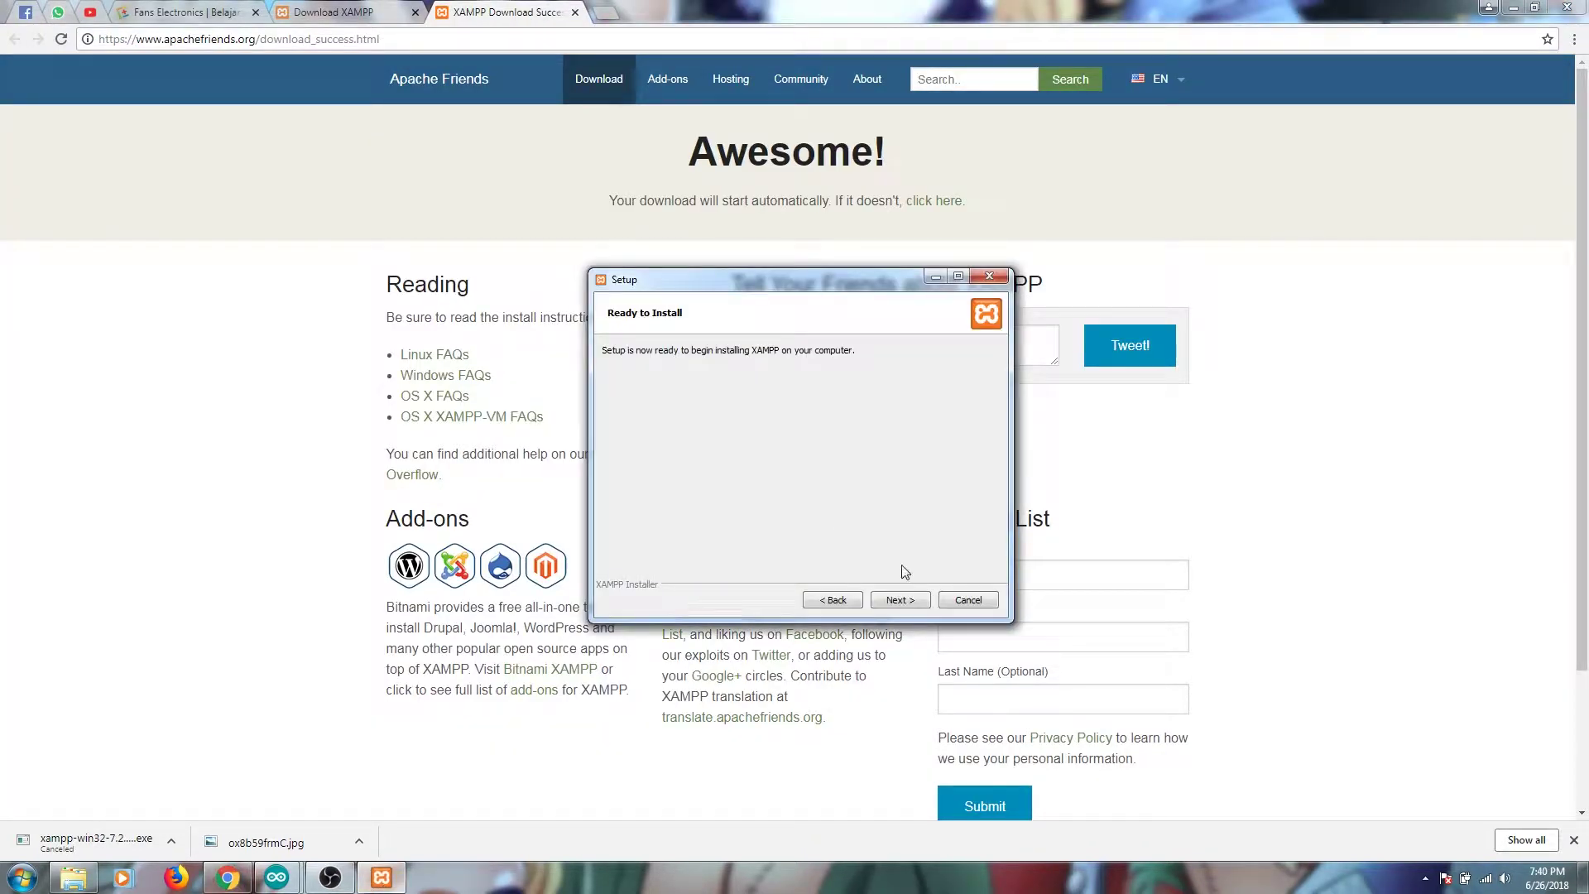
left_click(899, 599)
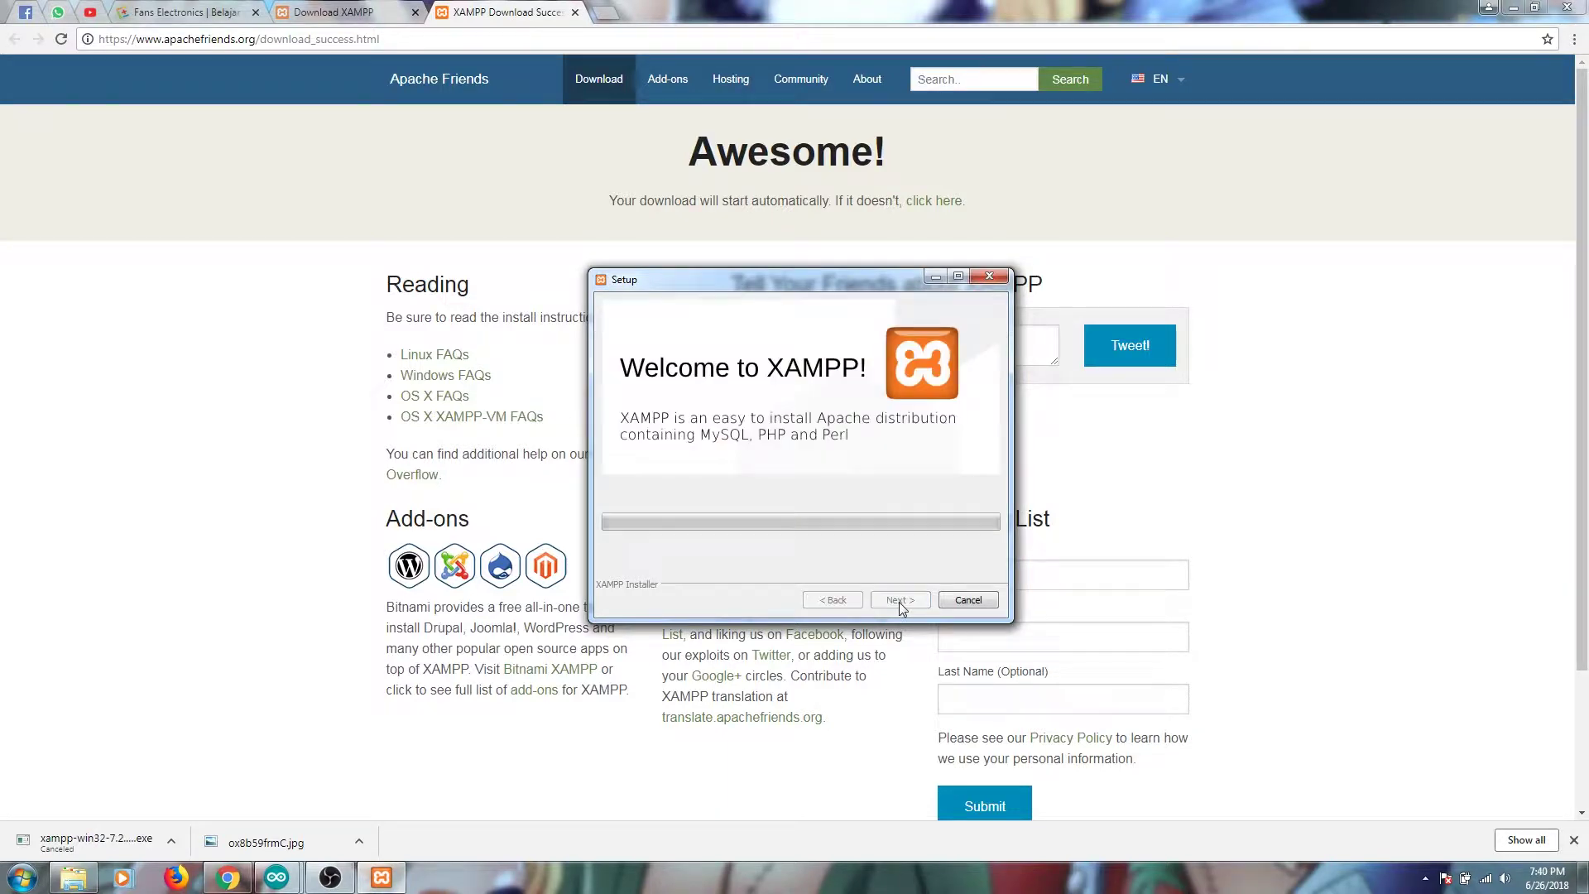
left_click(1513, 7)
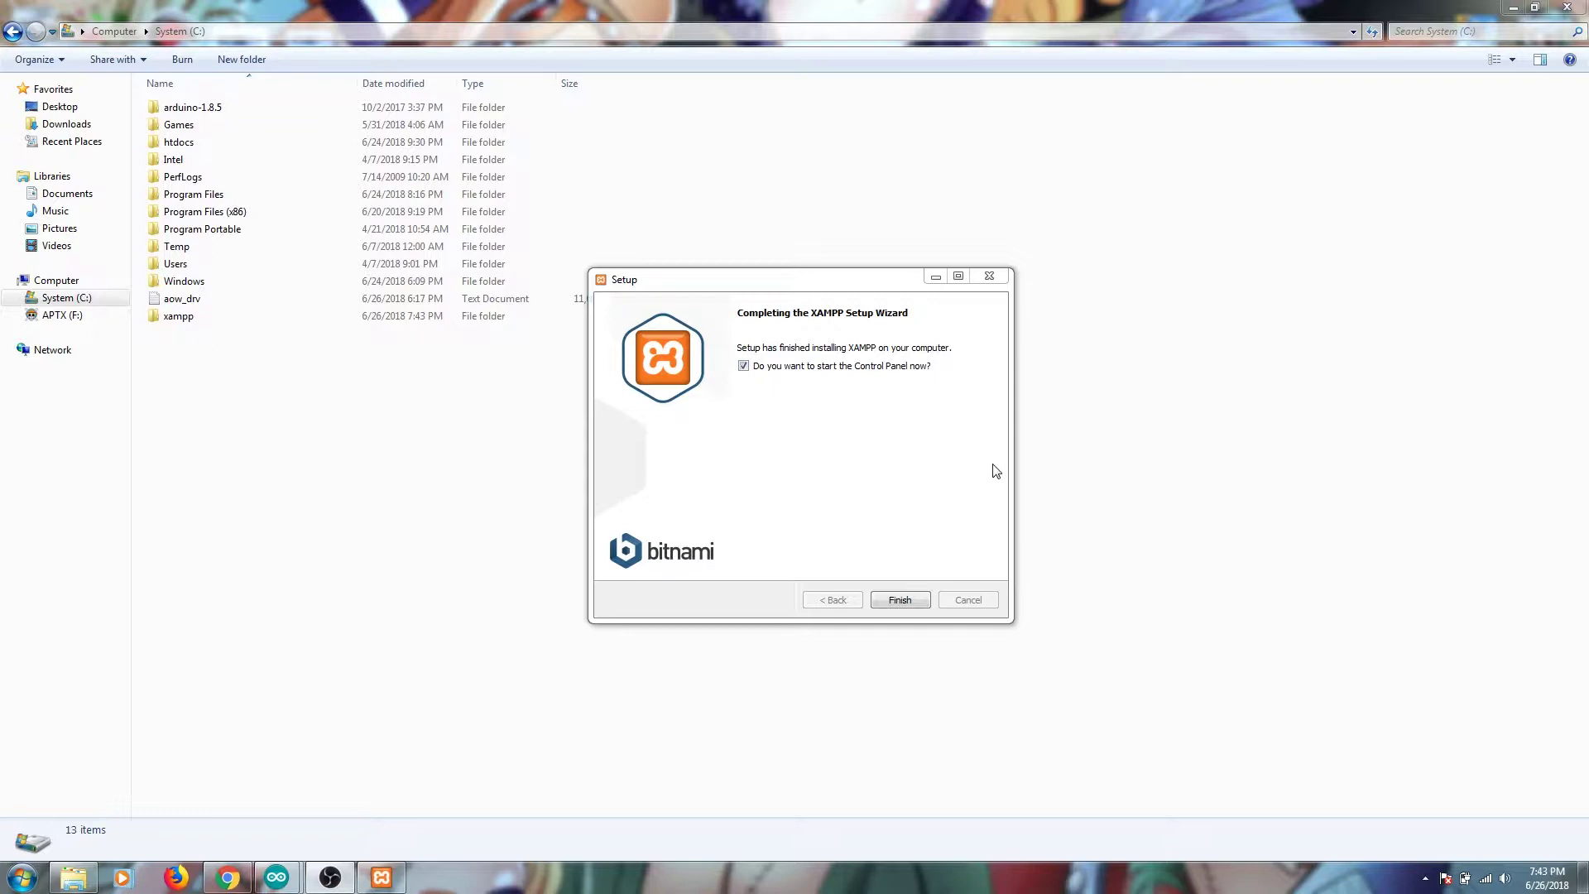
- Finish the setup wizard with the Control Panel set to start, and save English as its language
left_click(919, 603)
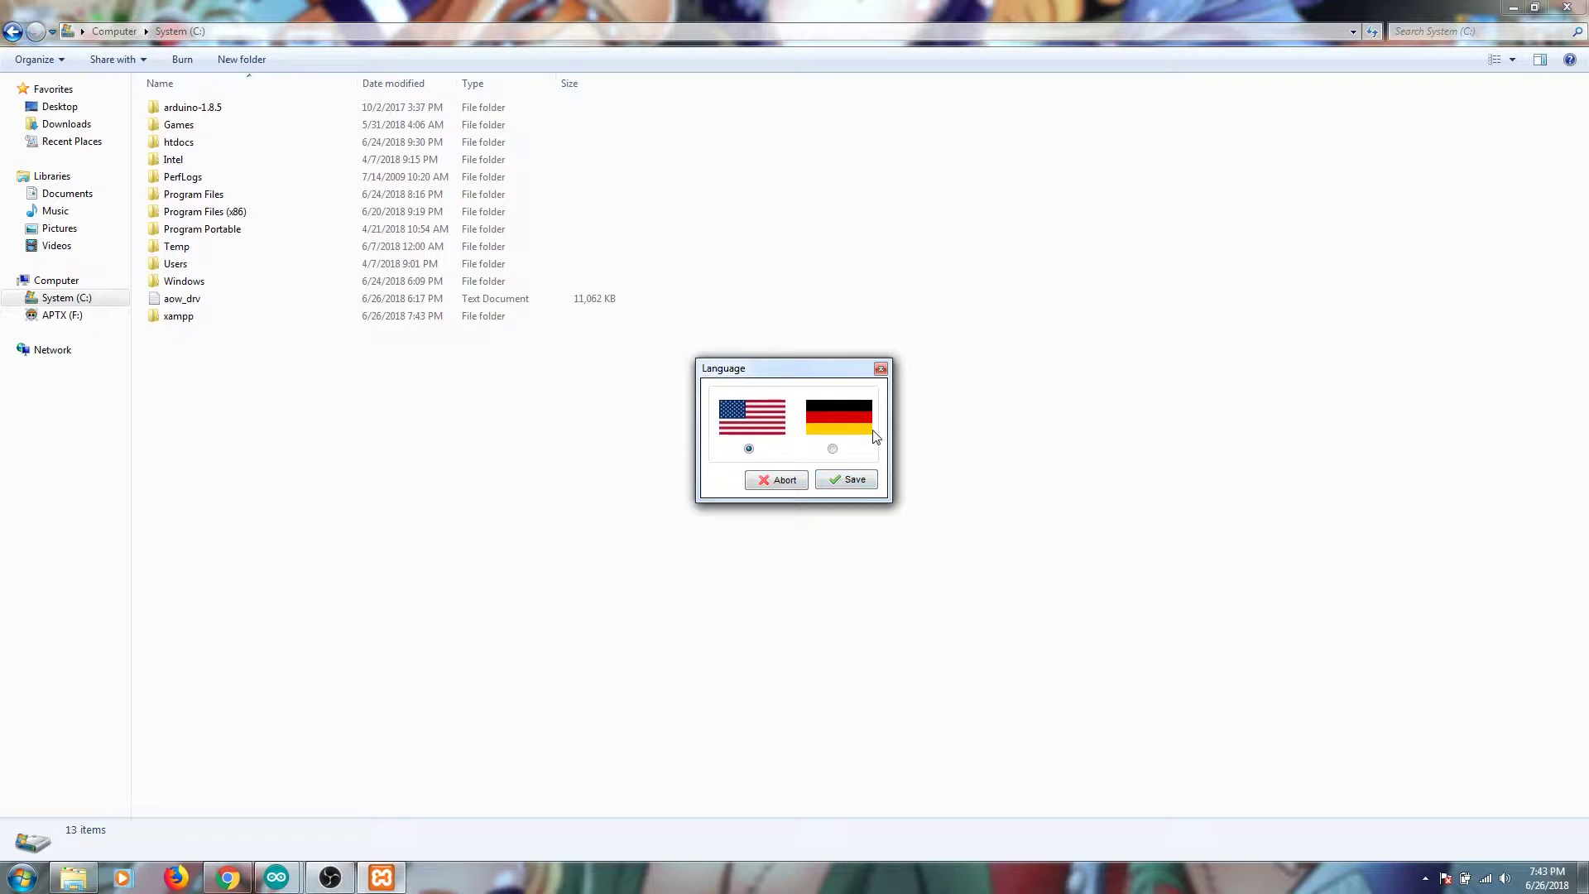
left_click(855, 480)
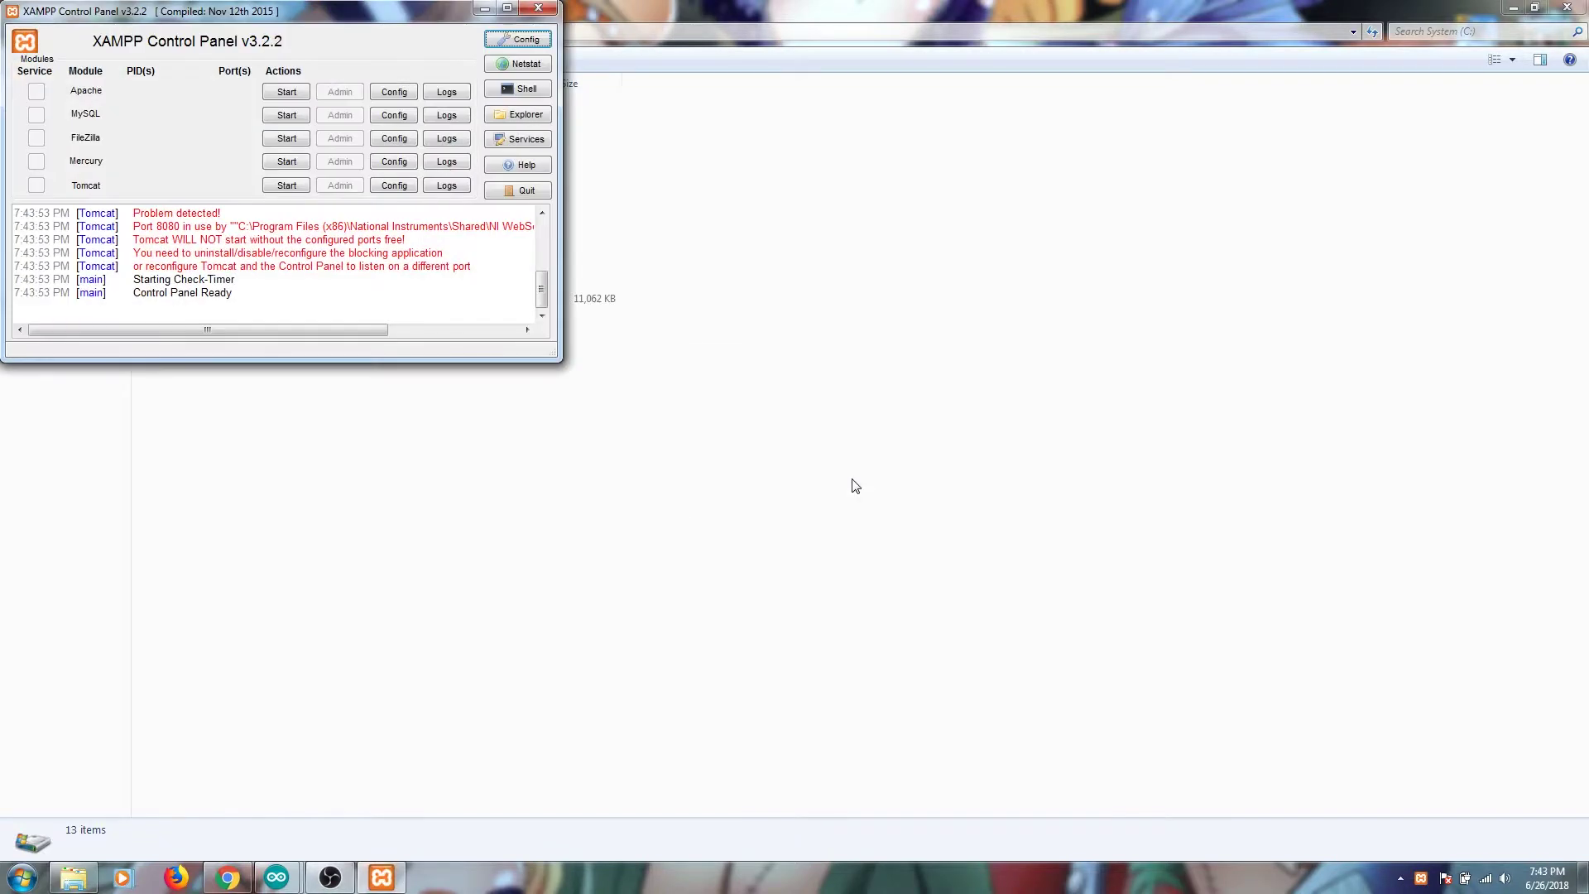
- Move the XAMPP Control Panel toward the middle of the desktop and enlarge it to show more of the log
left_click_drag(328, 19, 1042, 213)
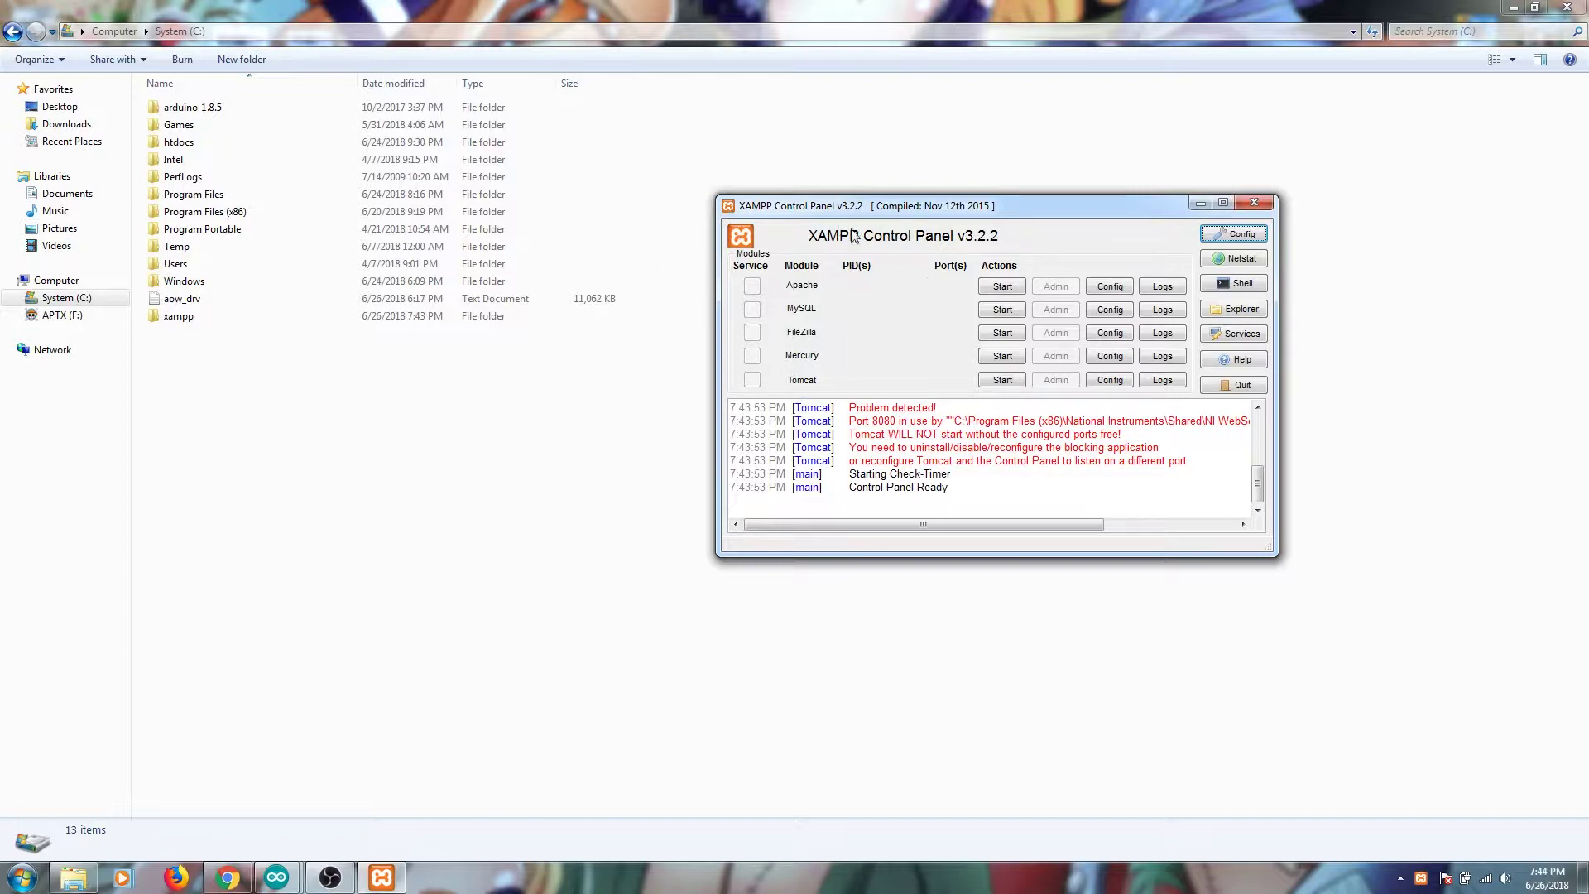
left_click_drag(716, 196, 307, 29)
left_click_drag(469, 54, 697, 221)
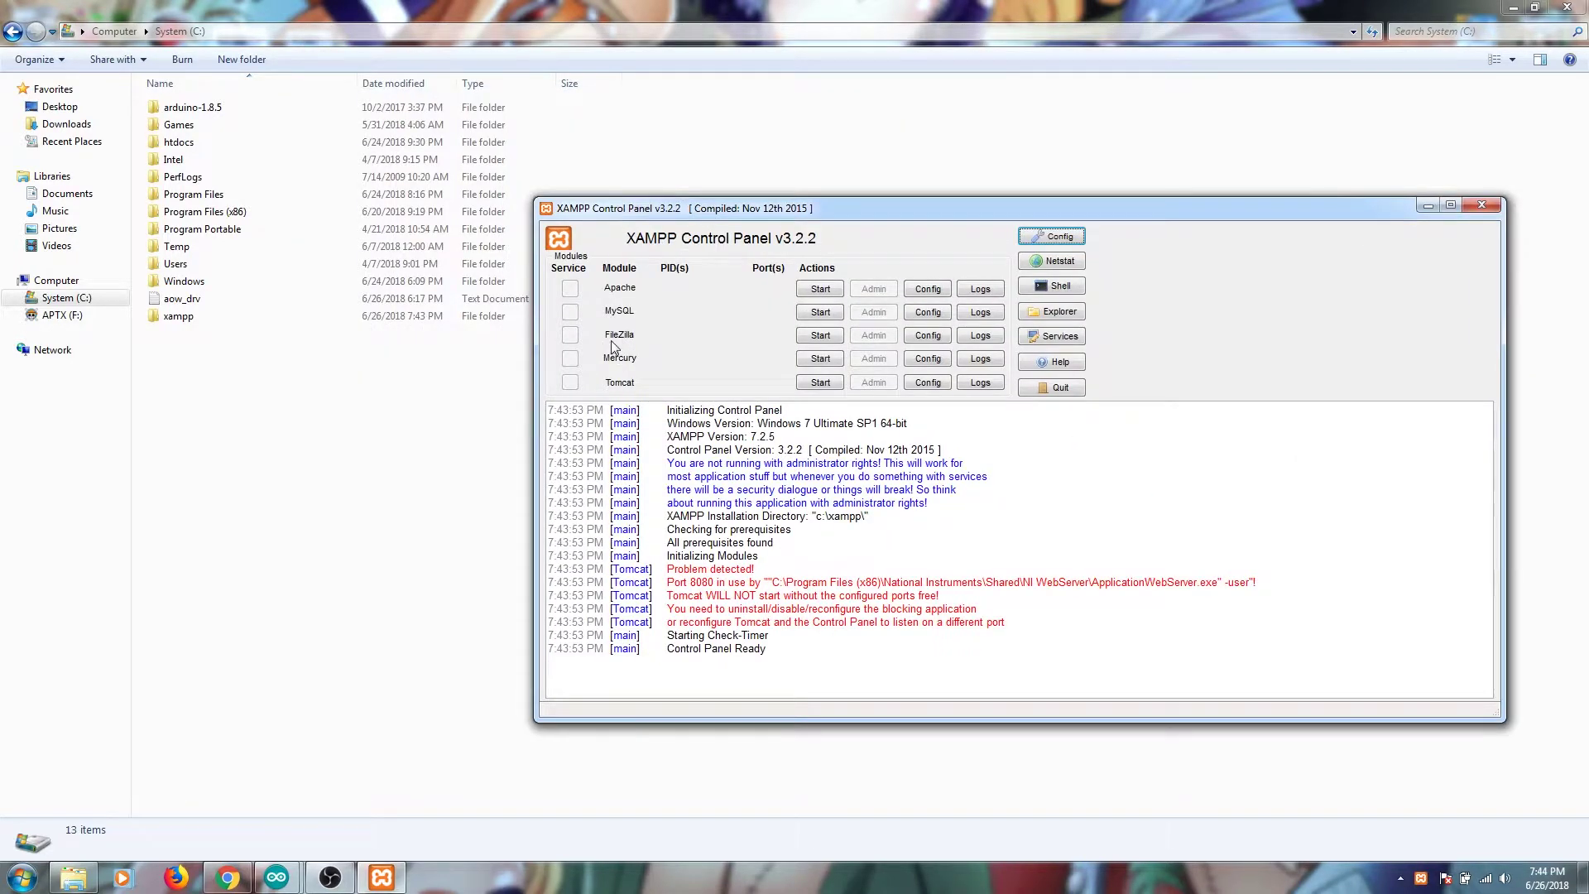
left_click_drag(536, 198, 634, 223)
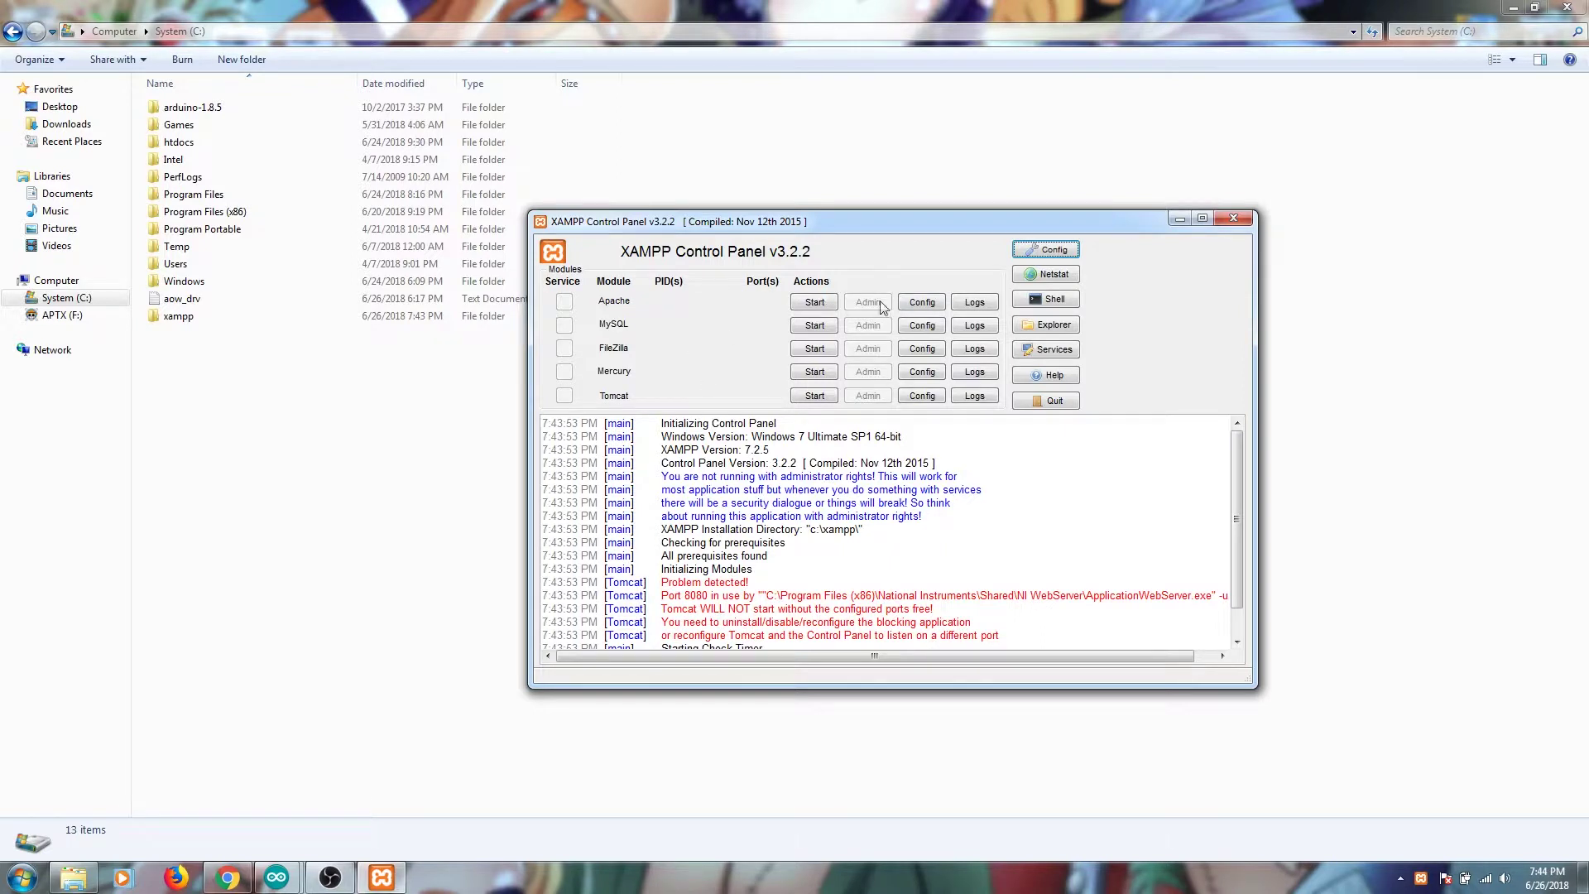
- Start the Apache and MySQL modules, and quit the XAMPP Control Panel
left_click(814, 302)
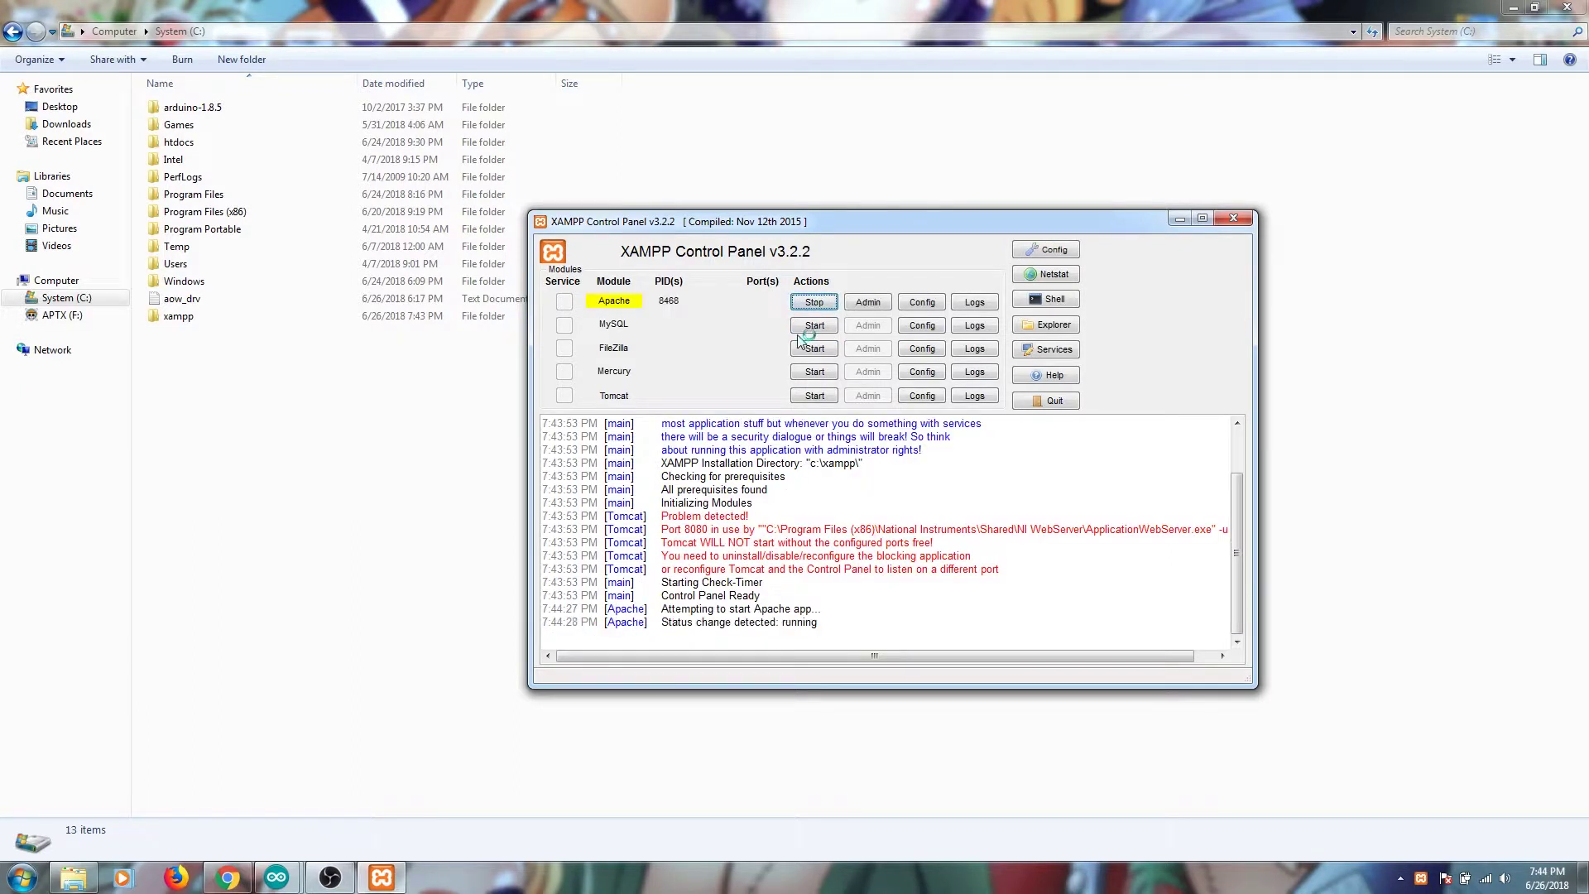
left_click(824, 329)
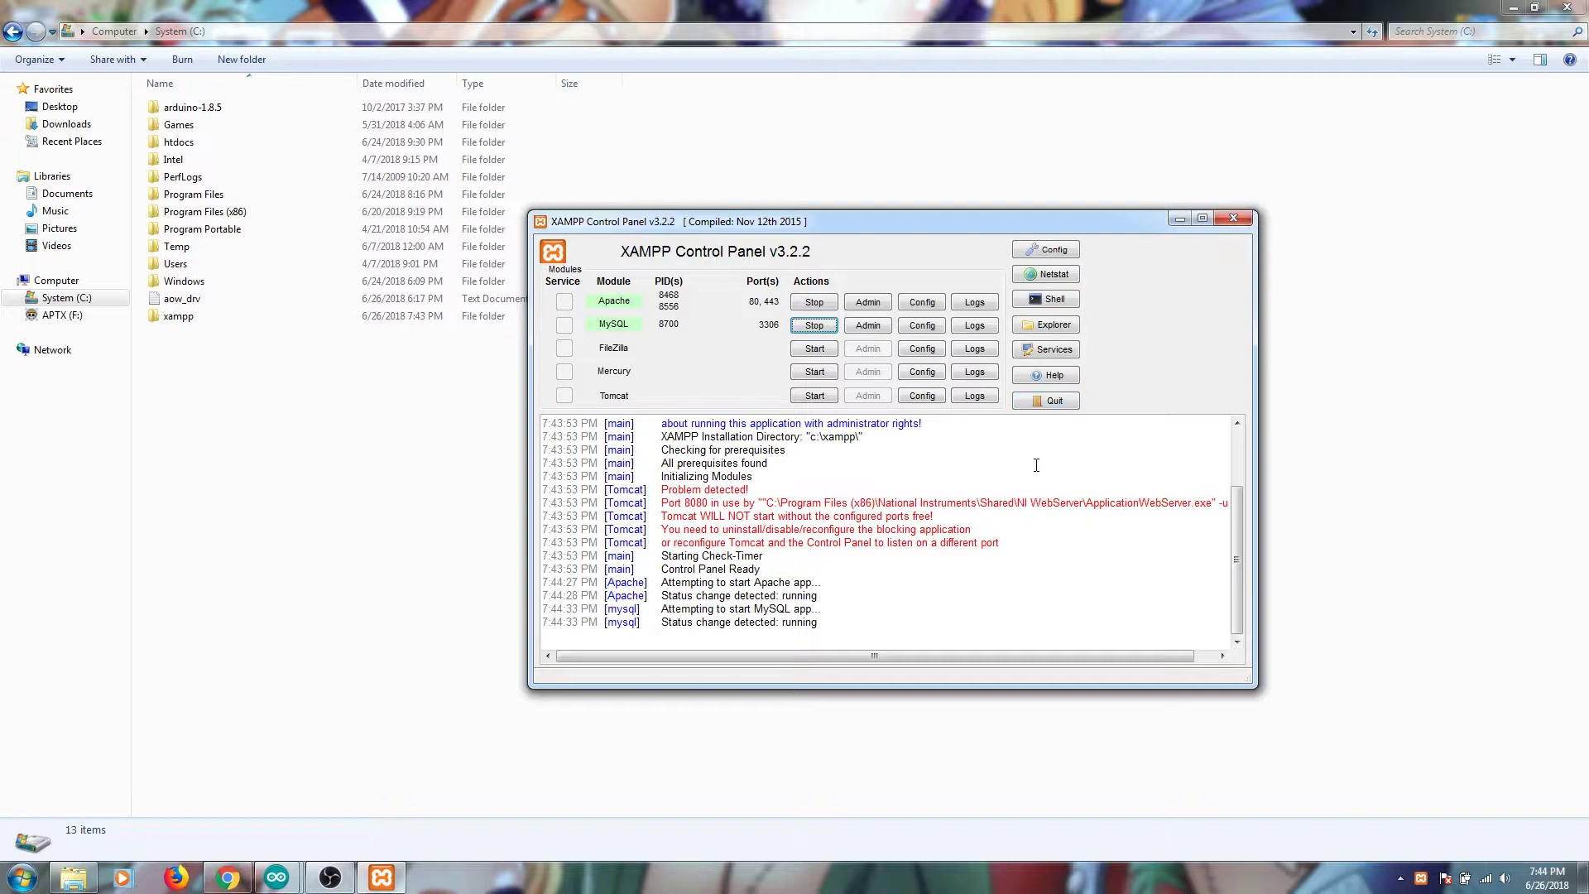
left_click(1047, 402)
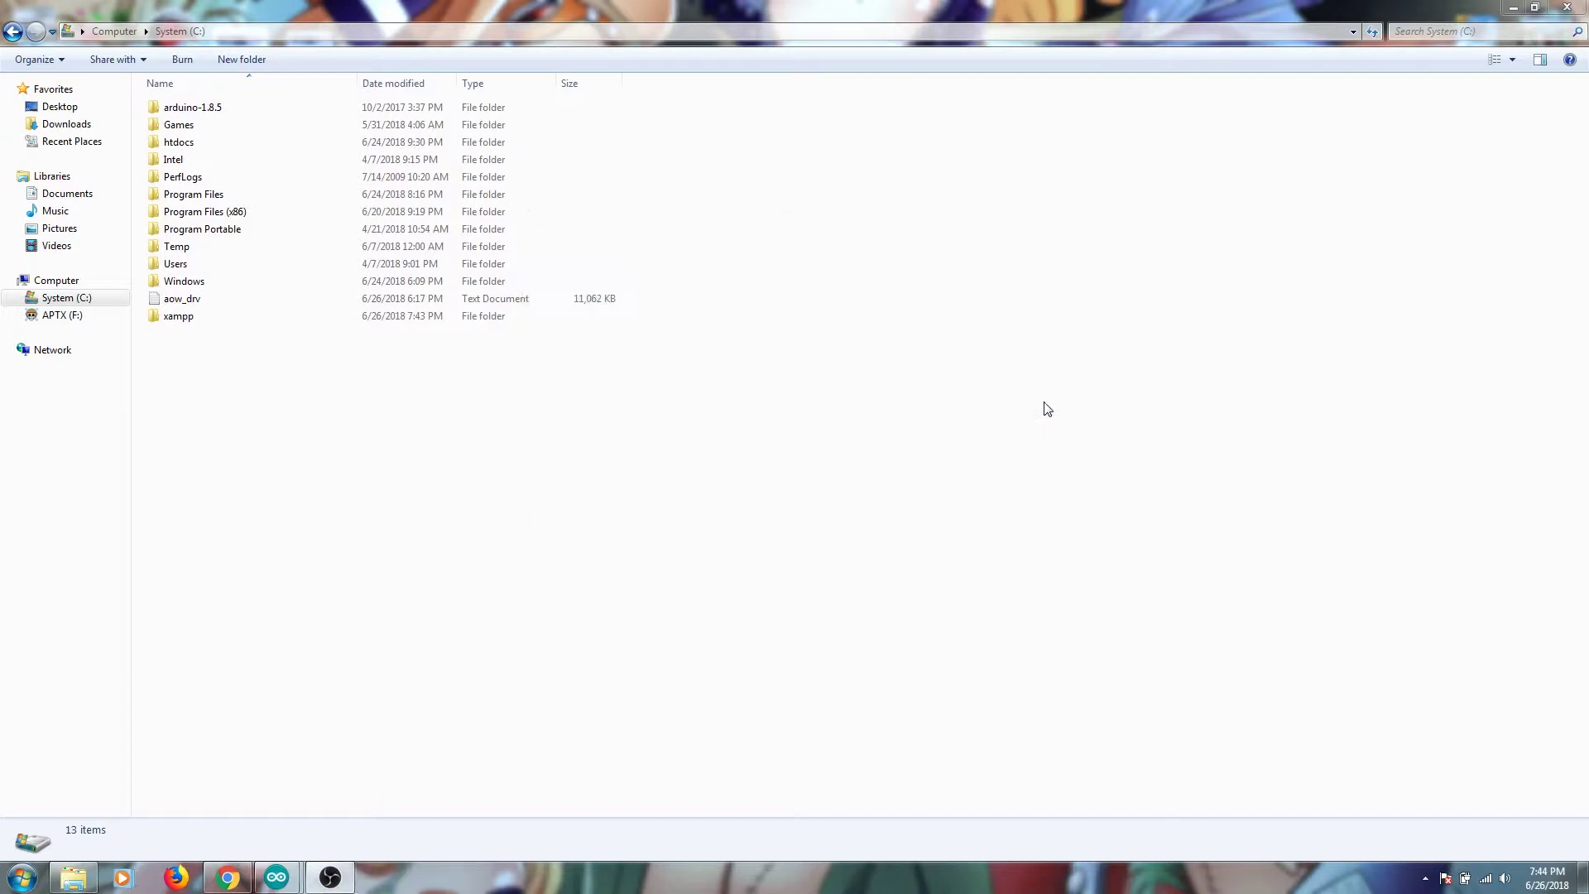
- Switch to Chrome, open localhost/ in a new tab, and highlight the dashboard part of the resulting address
left_click(227, 877)
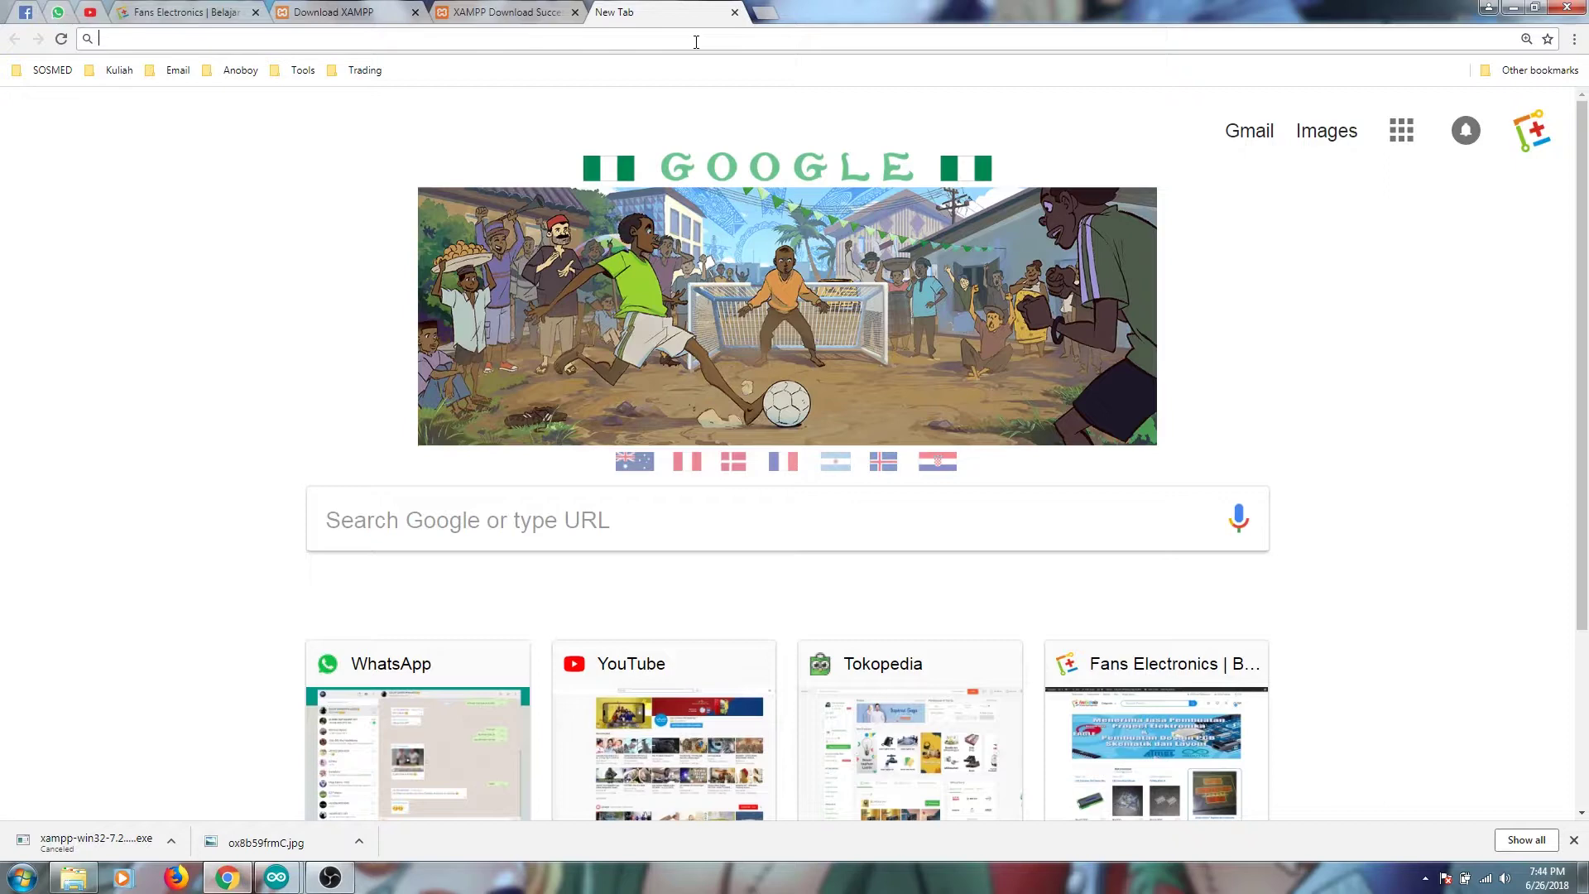
type("loca")
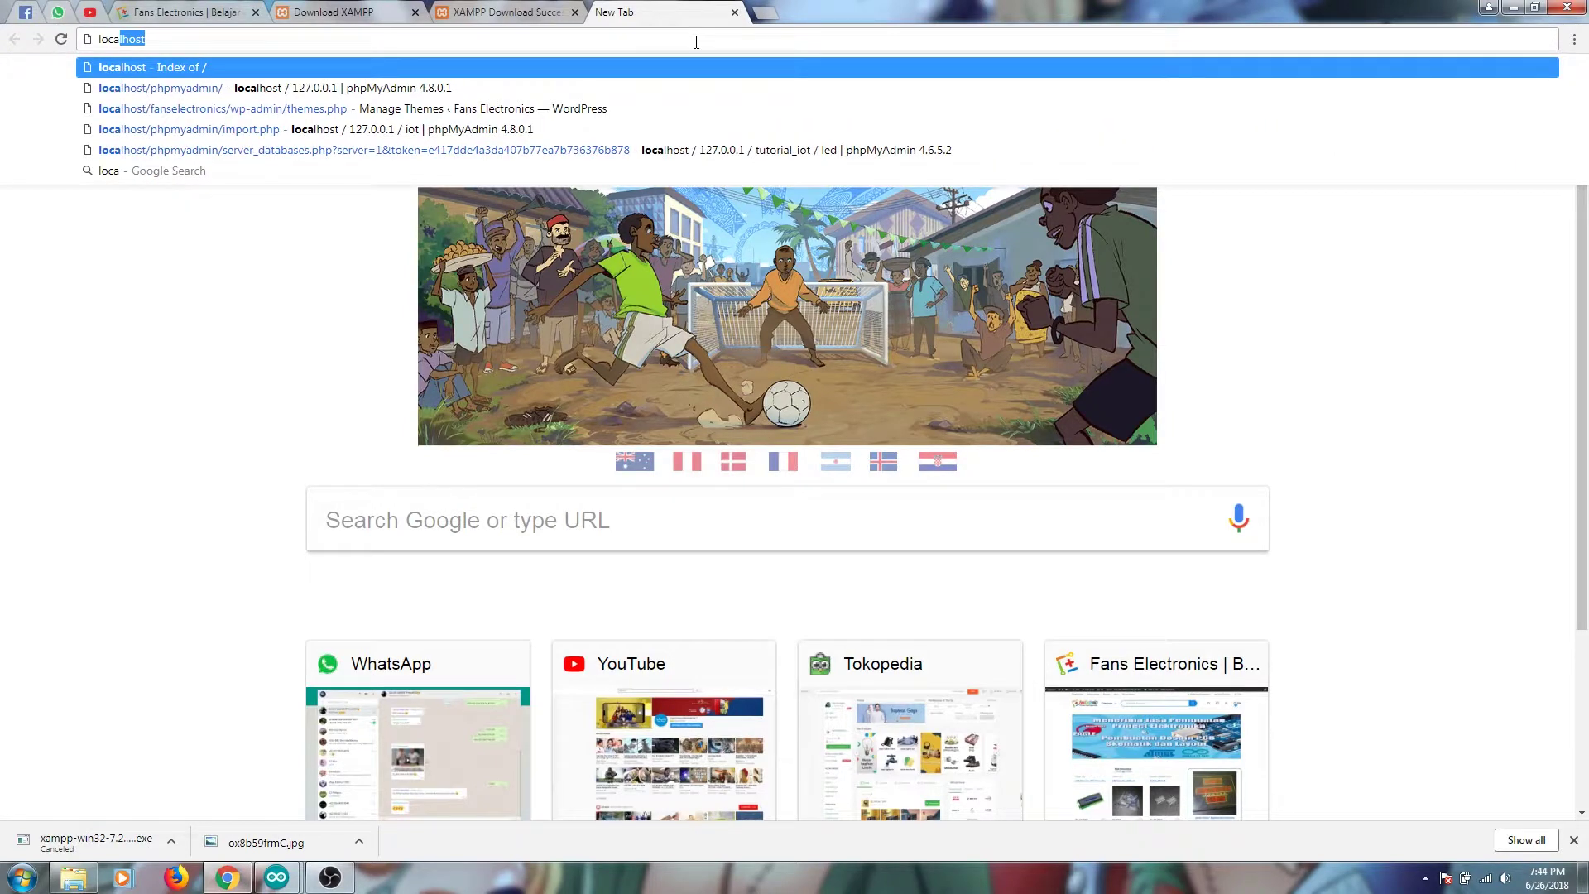
type("lhost/")
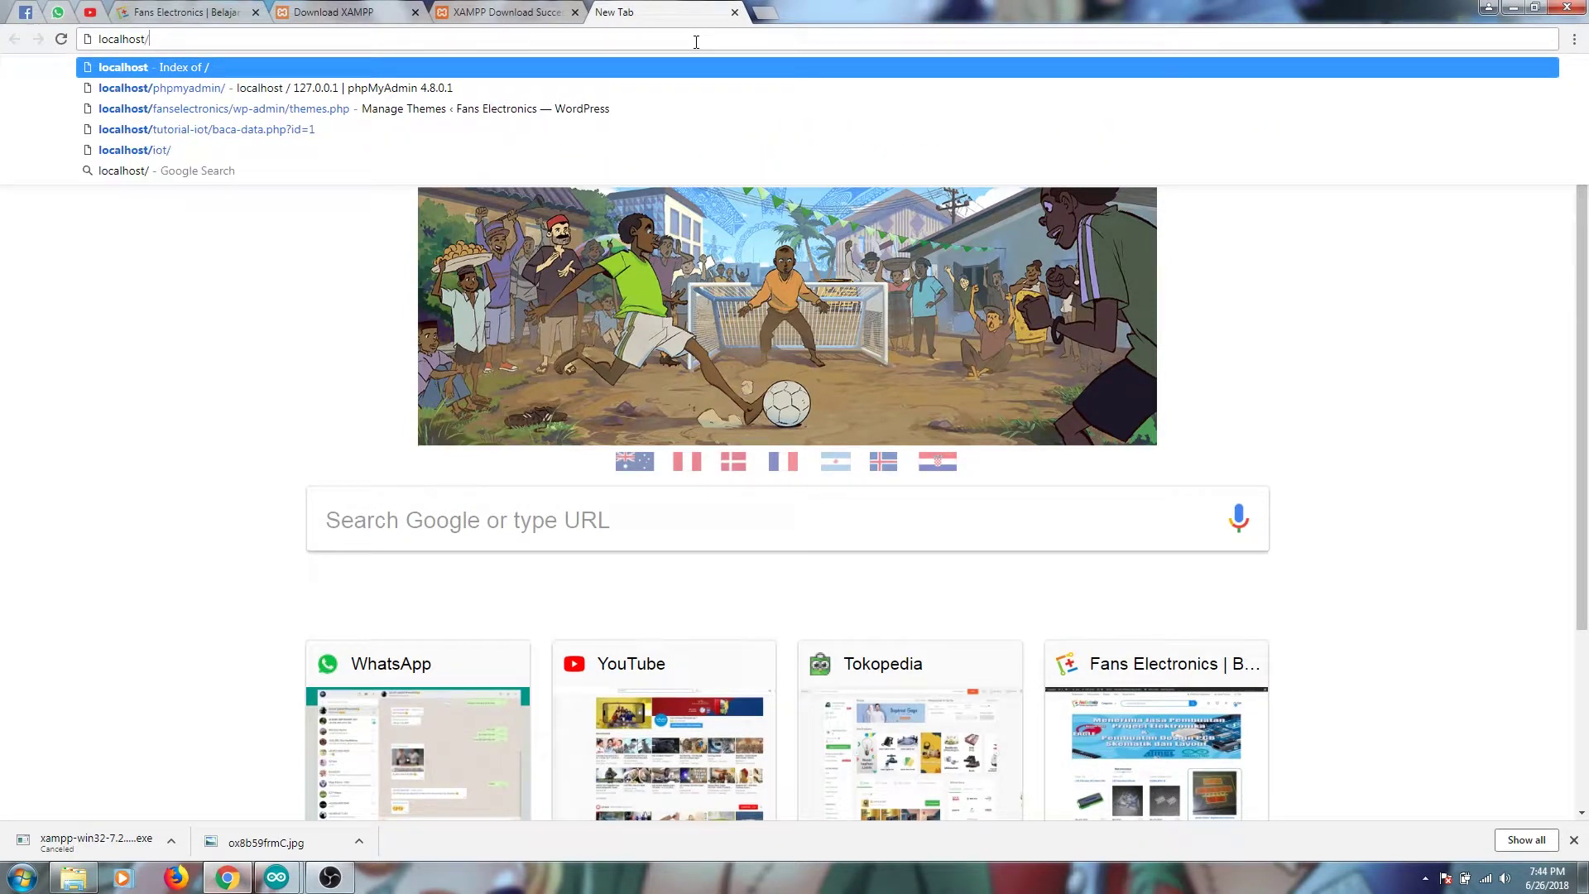
key("Return")
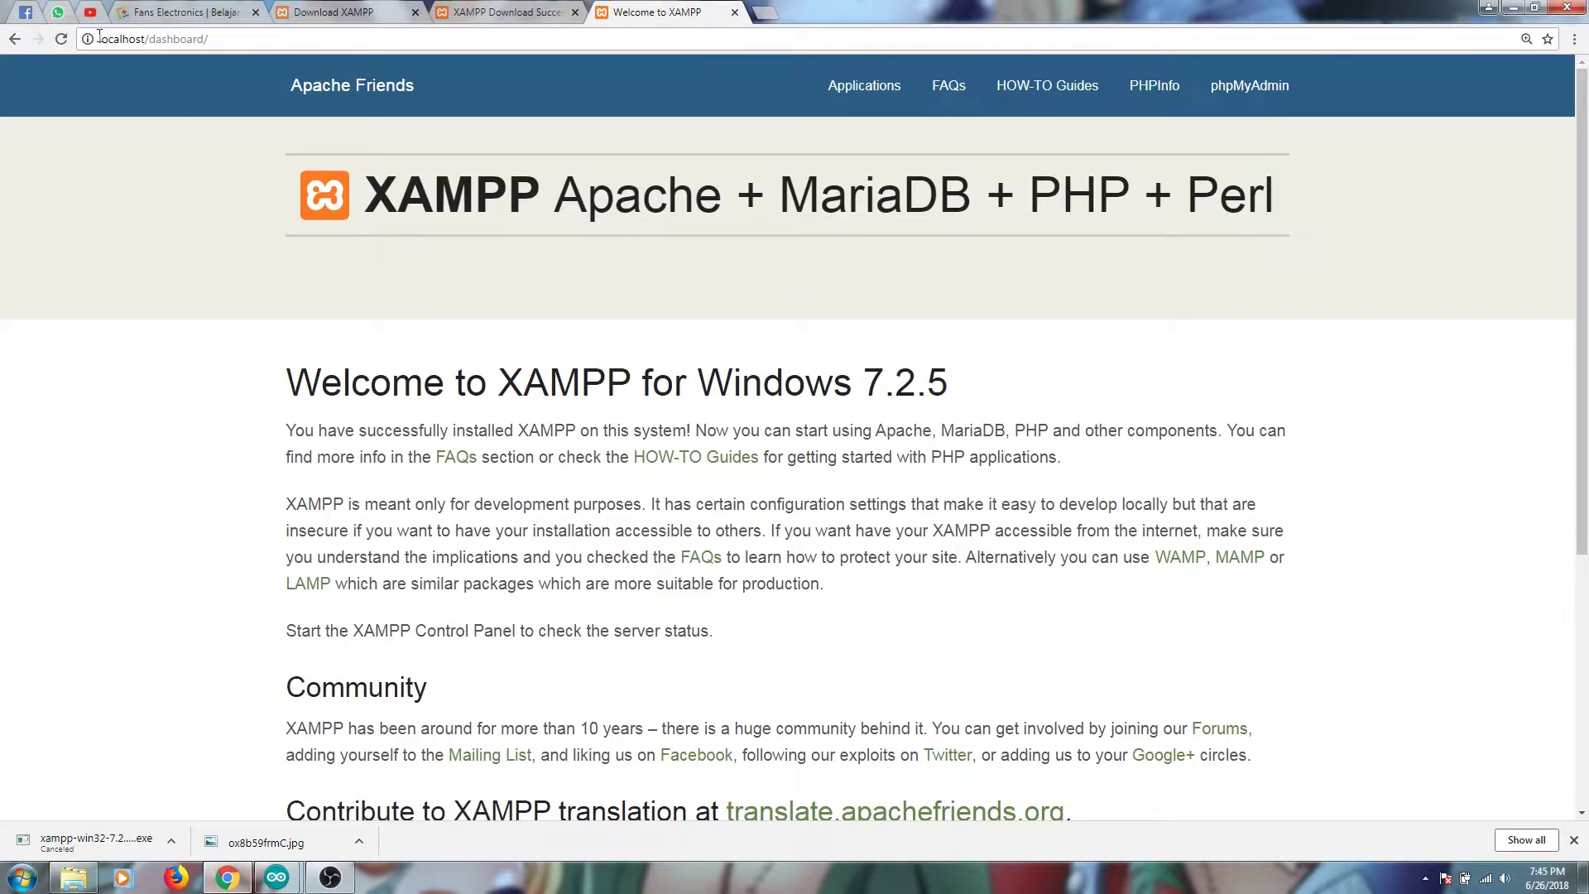
left_click_drag(137, 35, 369, 25)
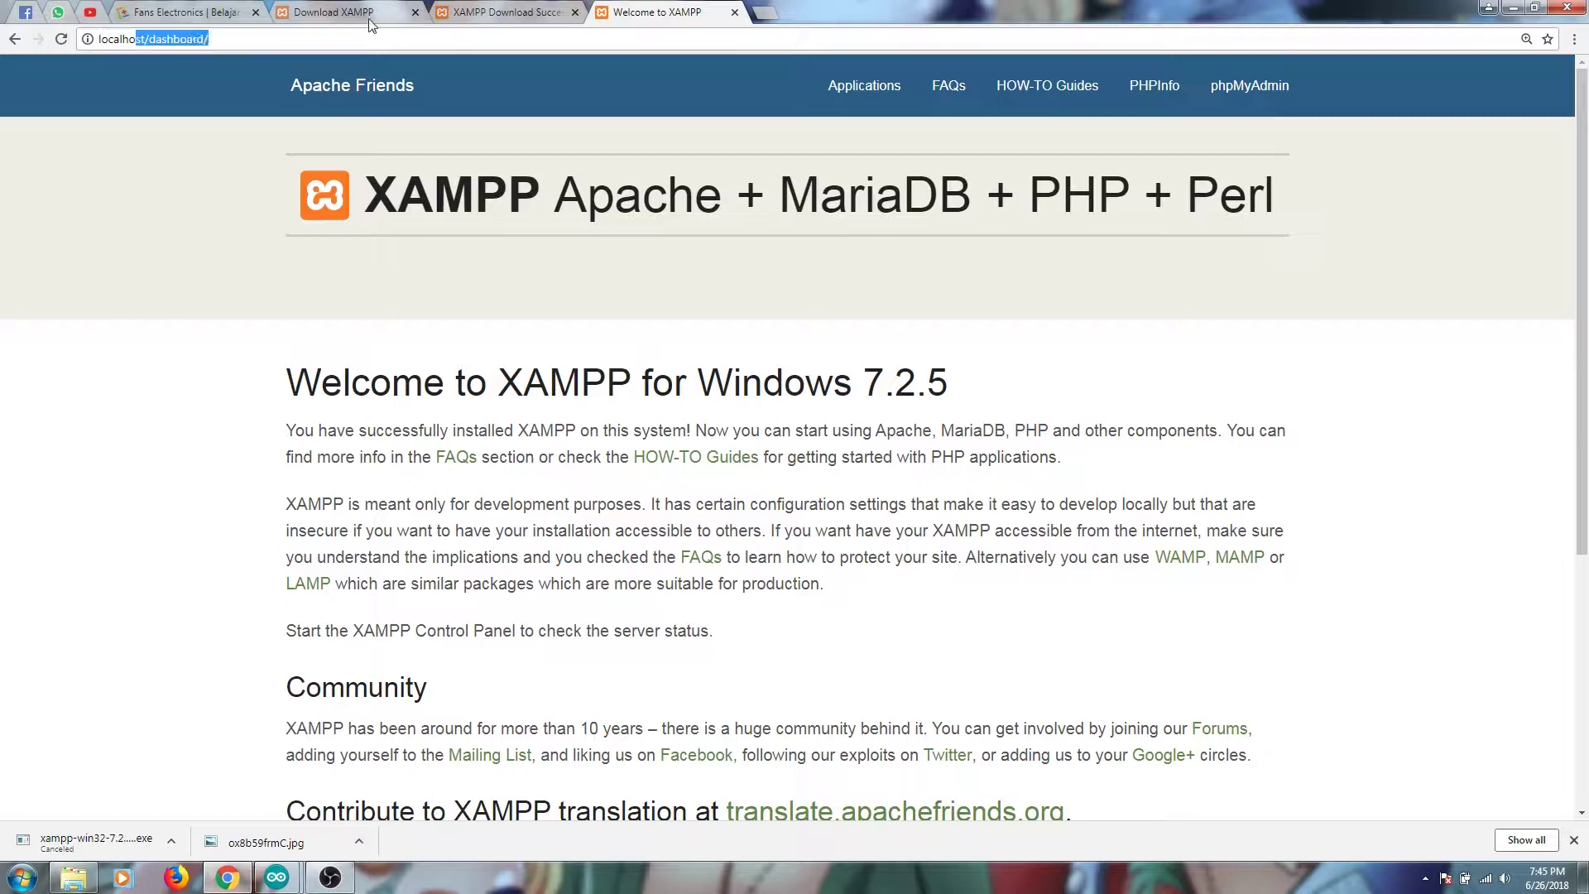
left_click_drag(141, 38, 228, 33)
- Switch to Windows Explorer, open the htdocs folder inside C:\xampp, and select the dashboard folder
left_click(78, 879)
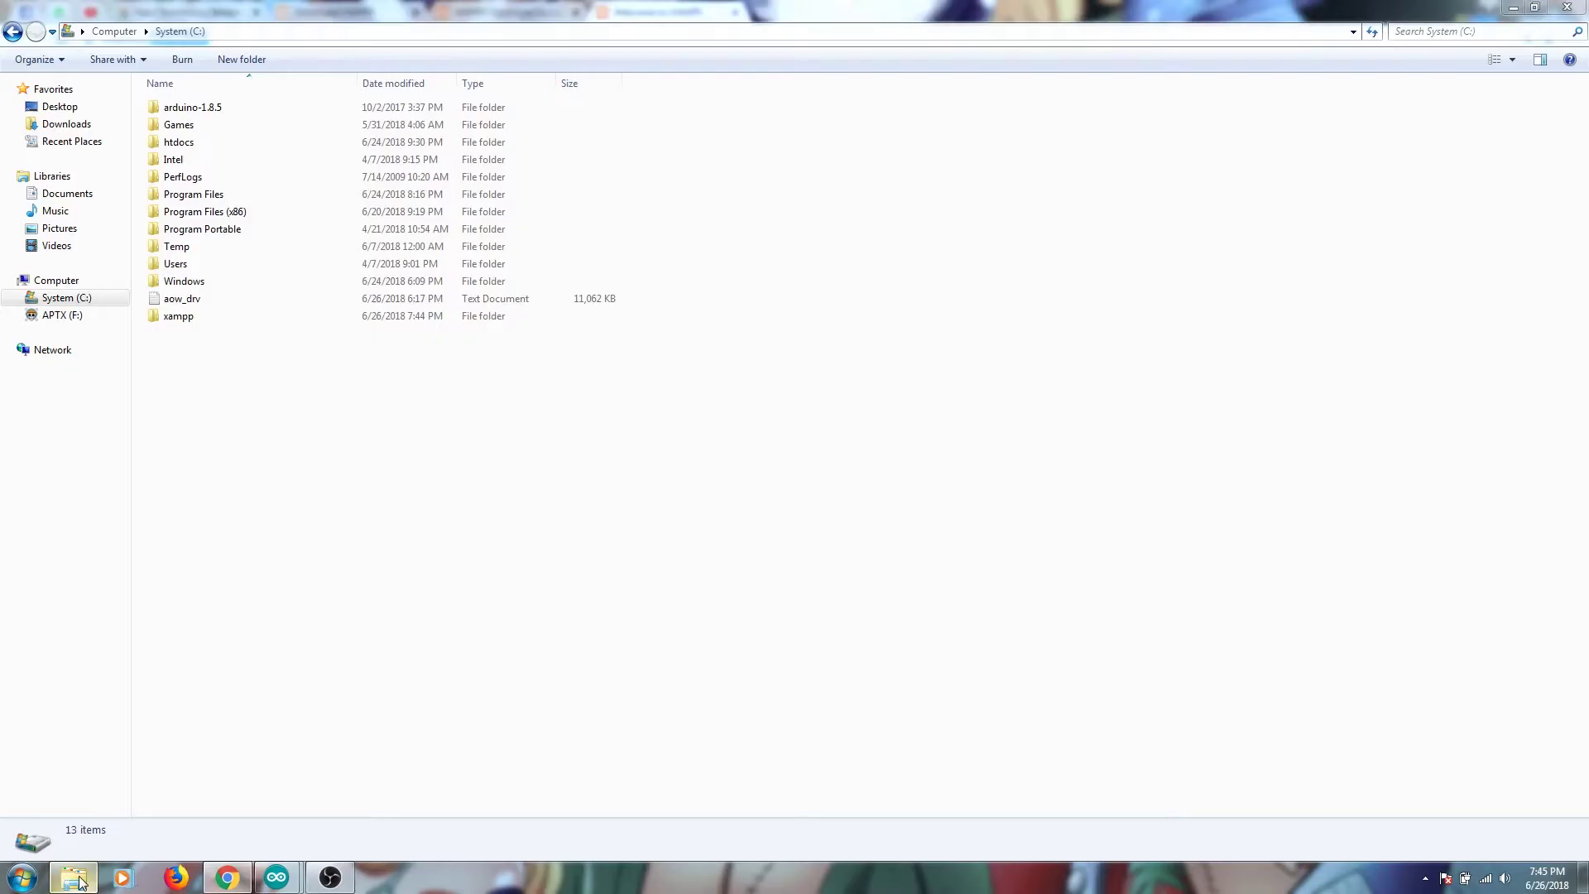
double_click(179, 317)
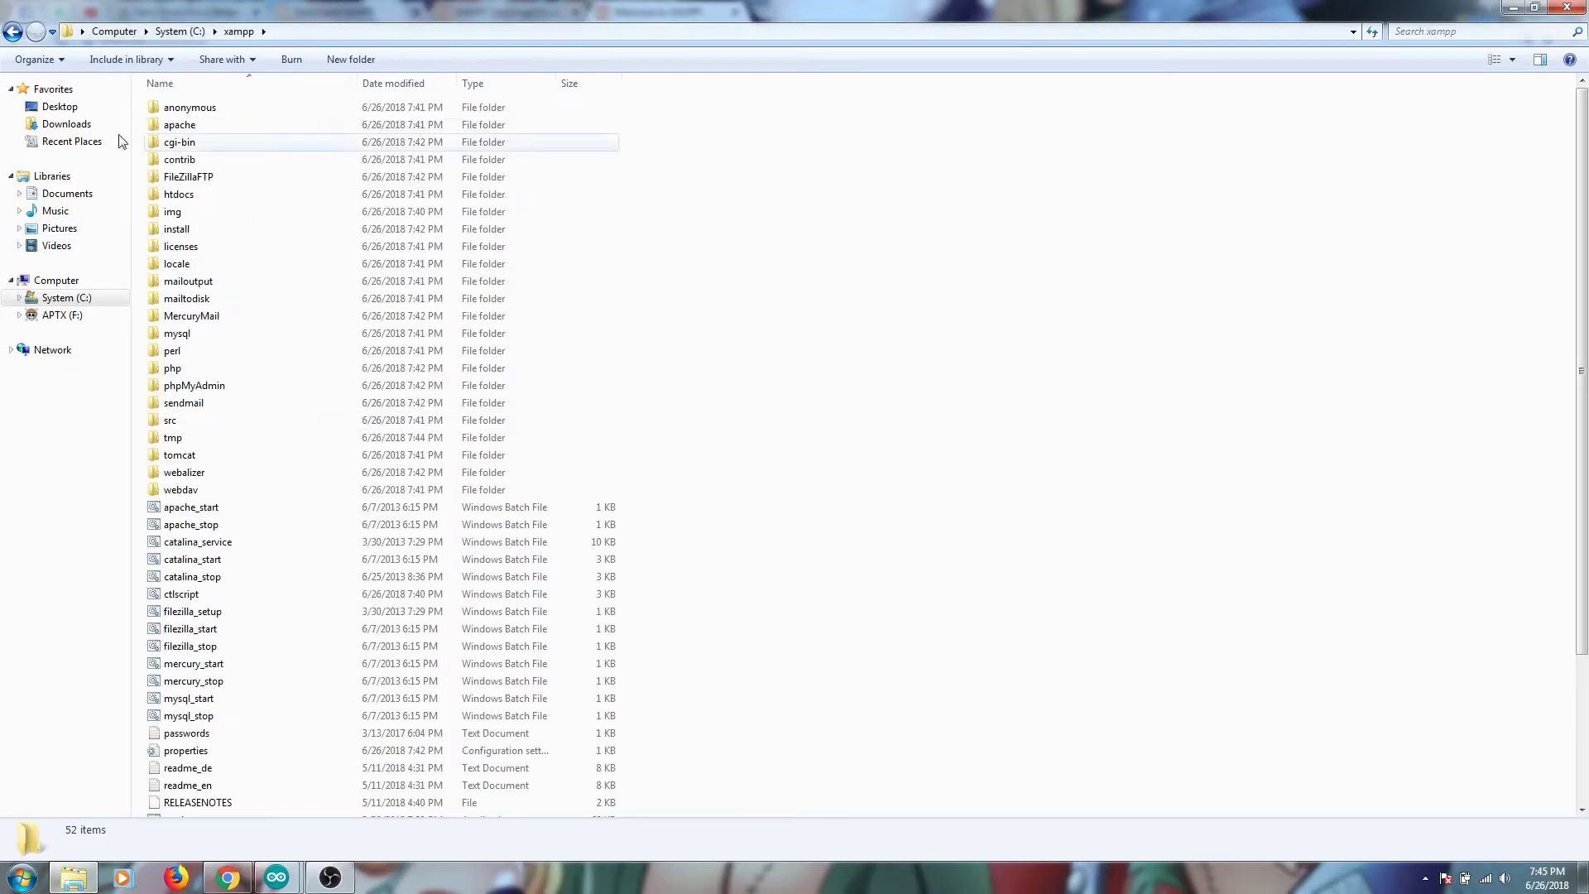
left_click(197, 198)
double_click(197, 199)
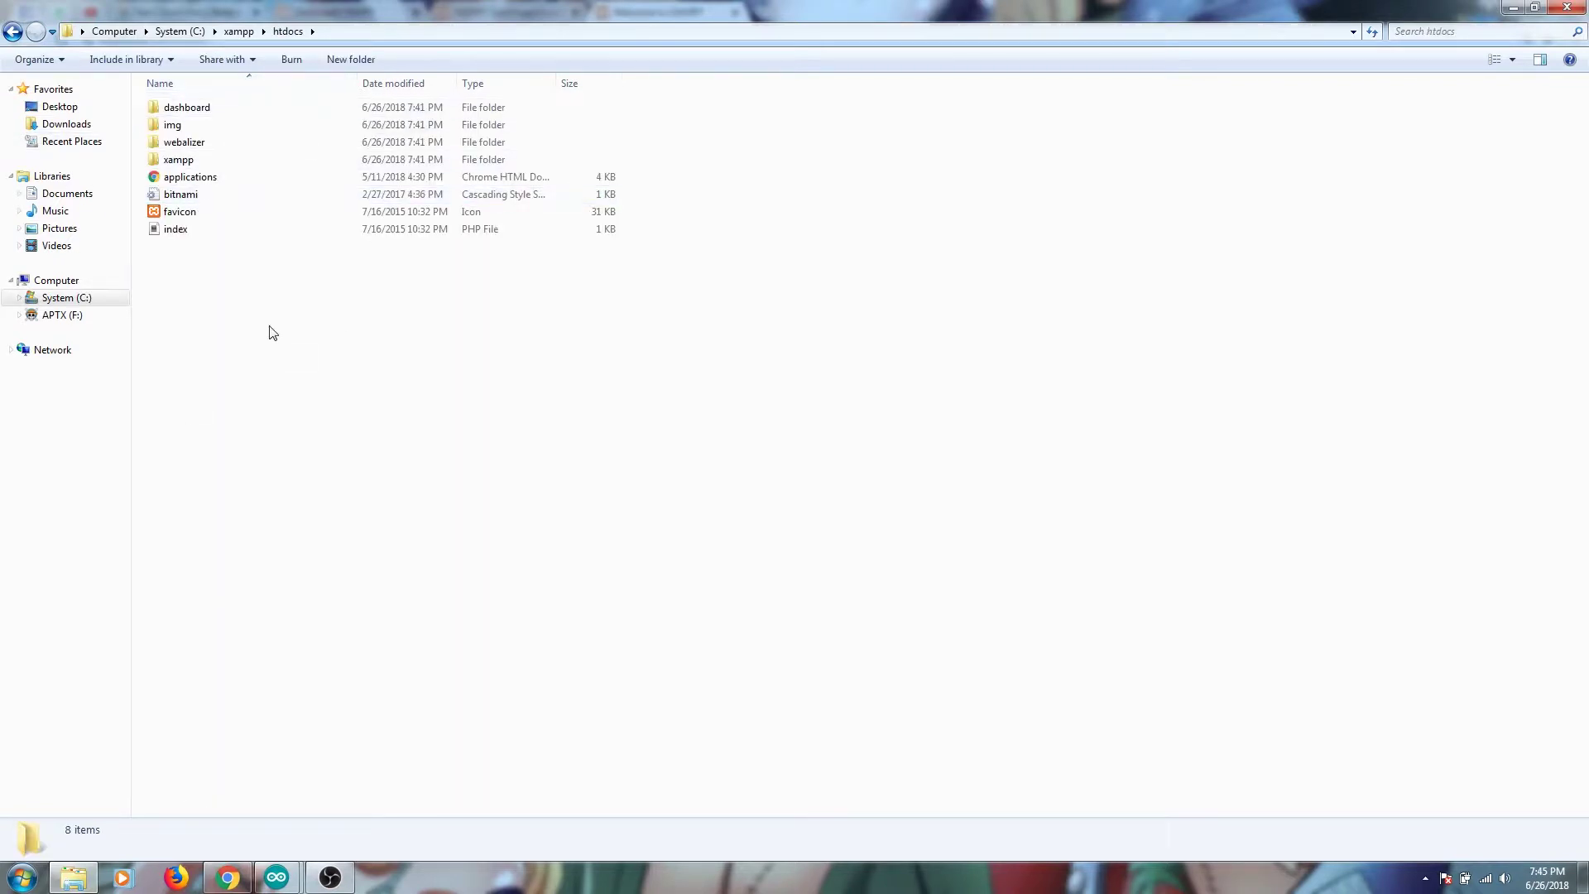
left_click(182, 107)
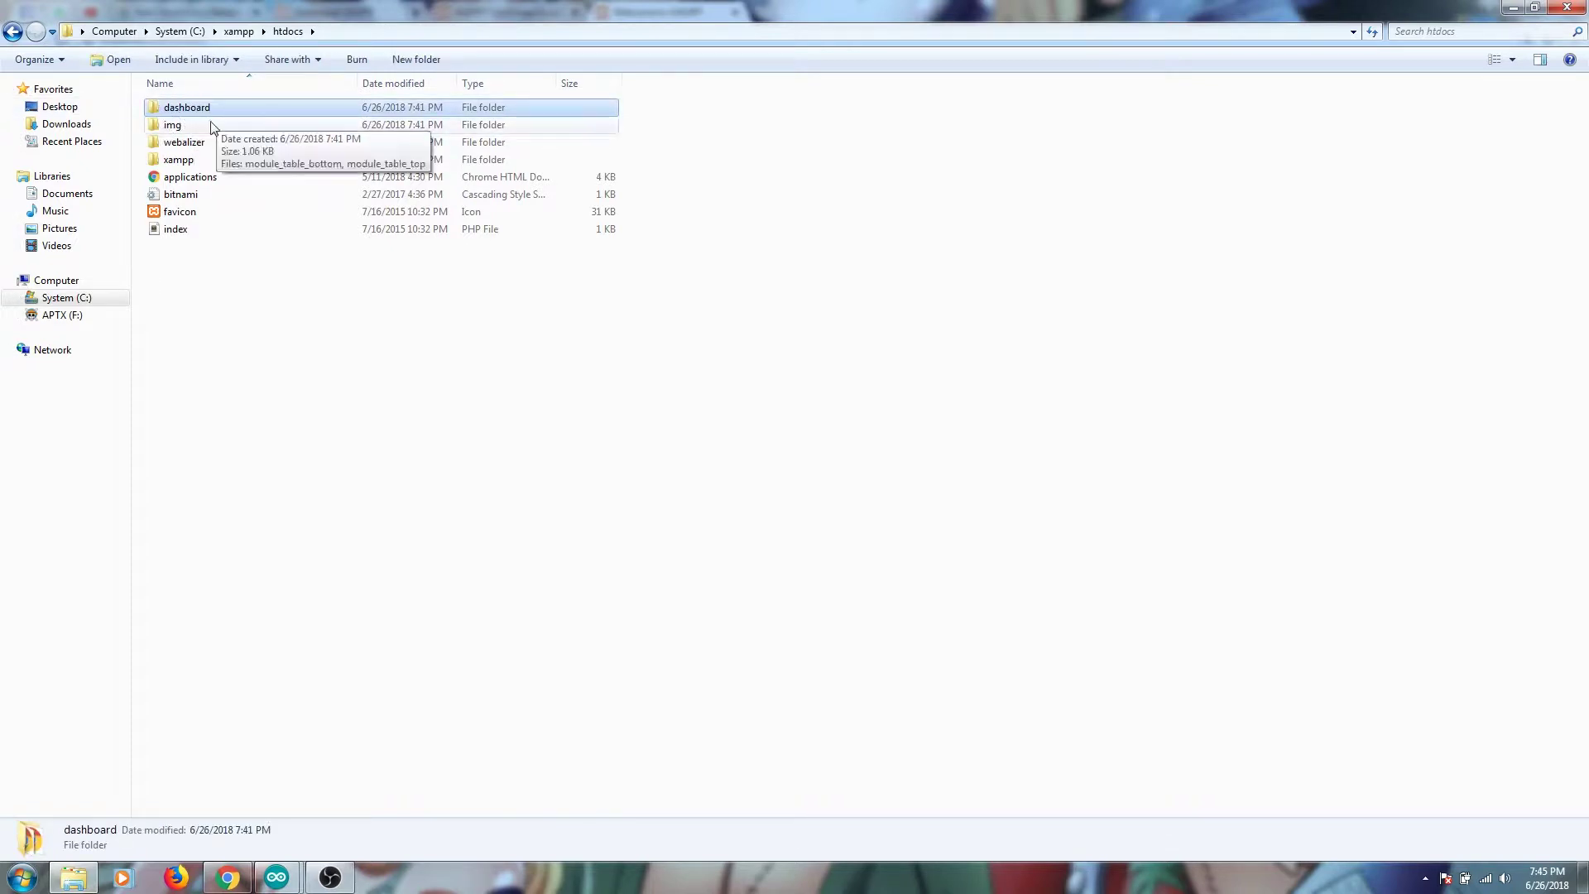
- Delete all the default files and folders inside C:\xampp\htdocs, including dashboard, img, webalizer and xampp
left_click(454, 341)
left_click_drag(989, 385, 207, 109)
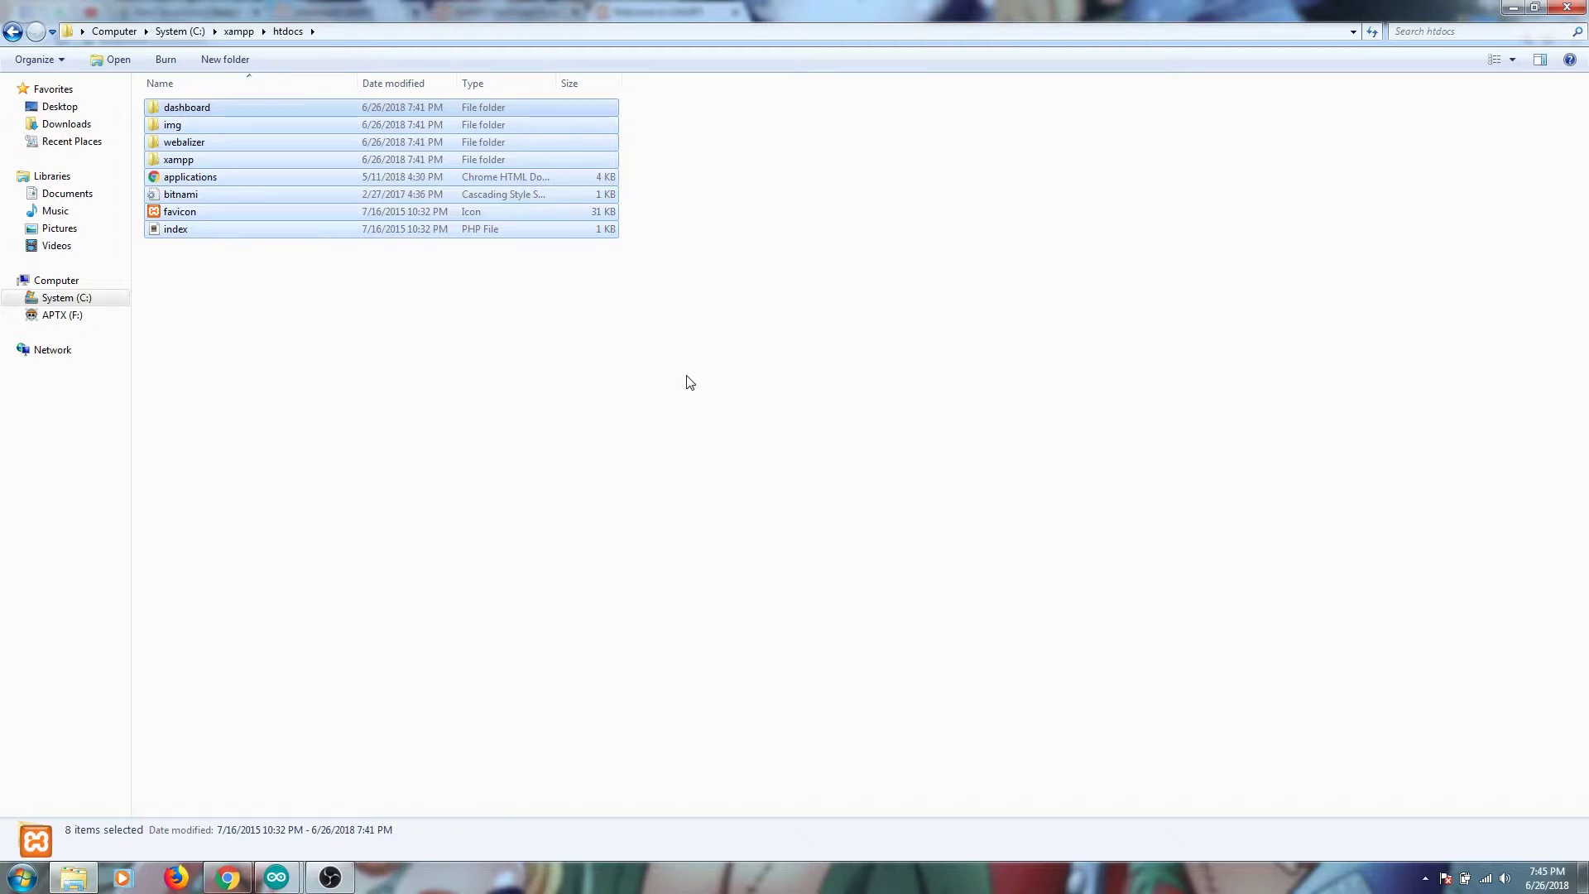
key("shift+Delete")
key("Return")
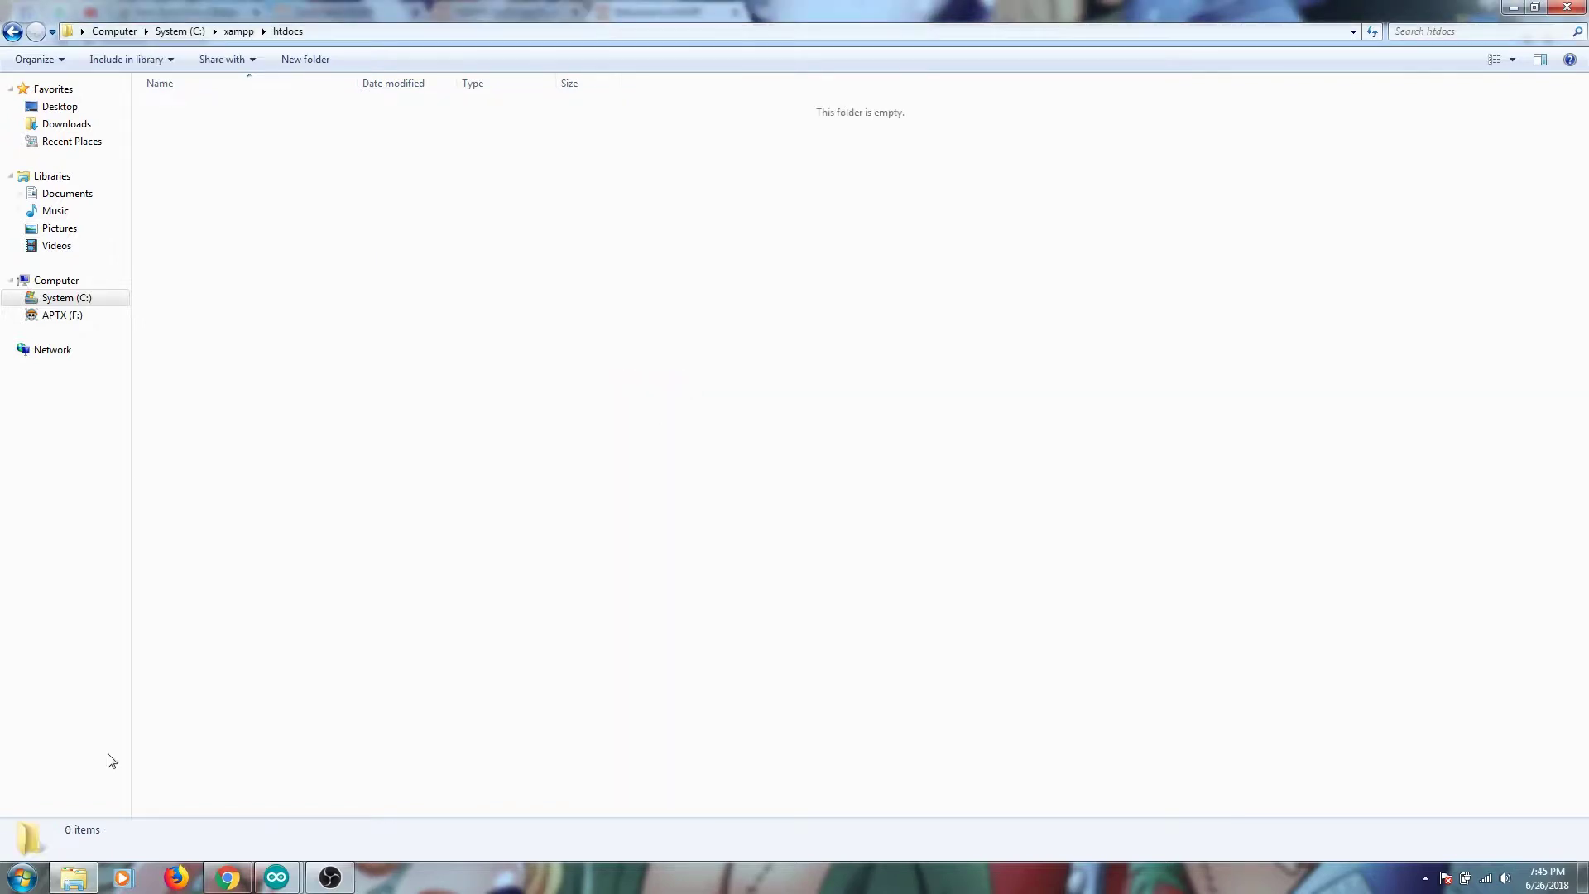
- Switch to Chrome, reload the localhost/dashboard/ page, and open the root localhost address
left_click(228, 877)
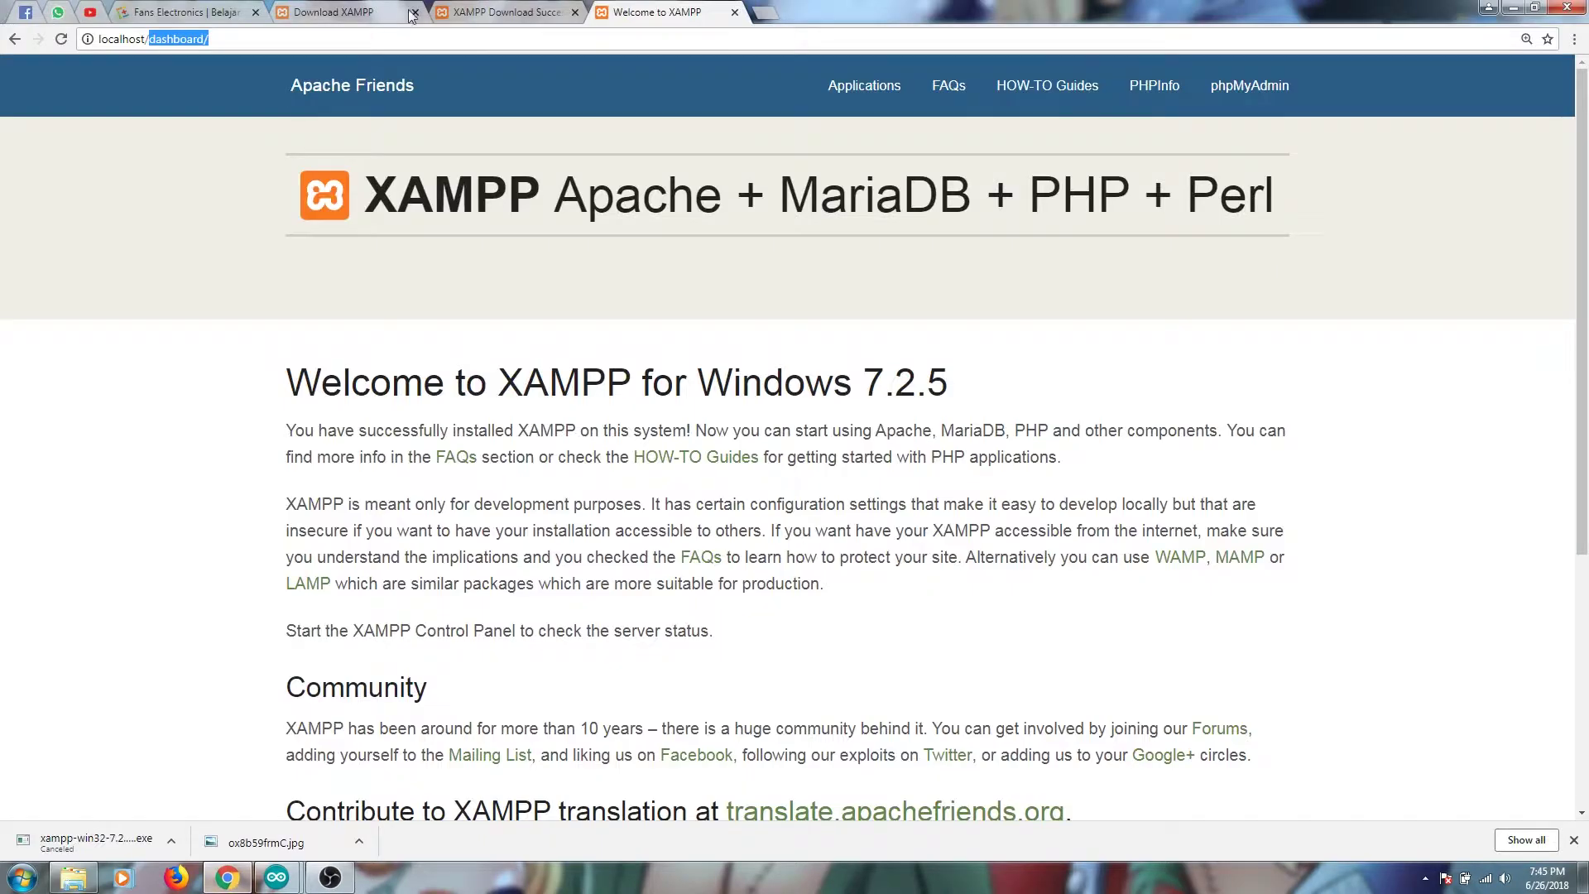
left_click(61, 39)
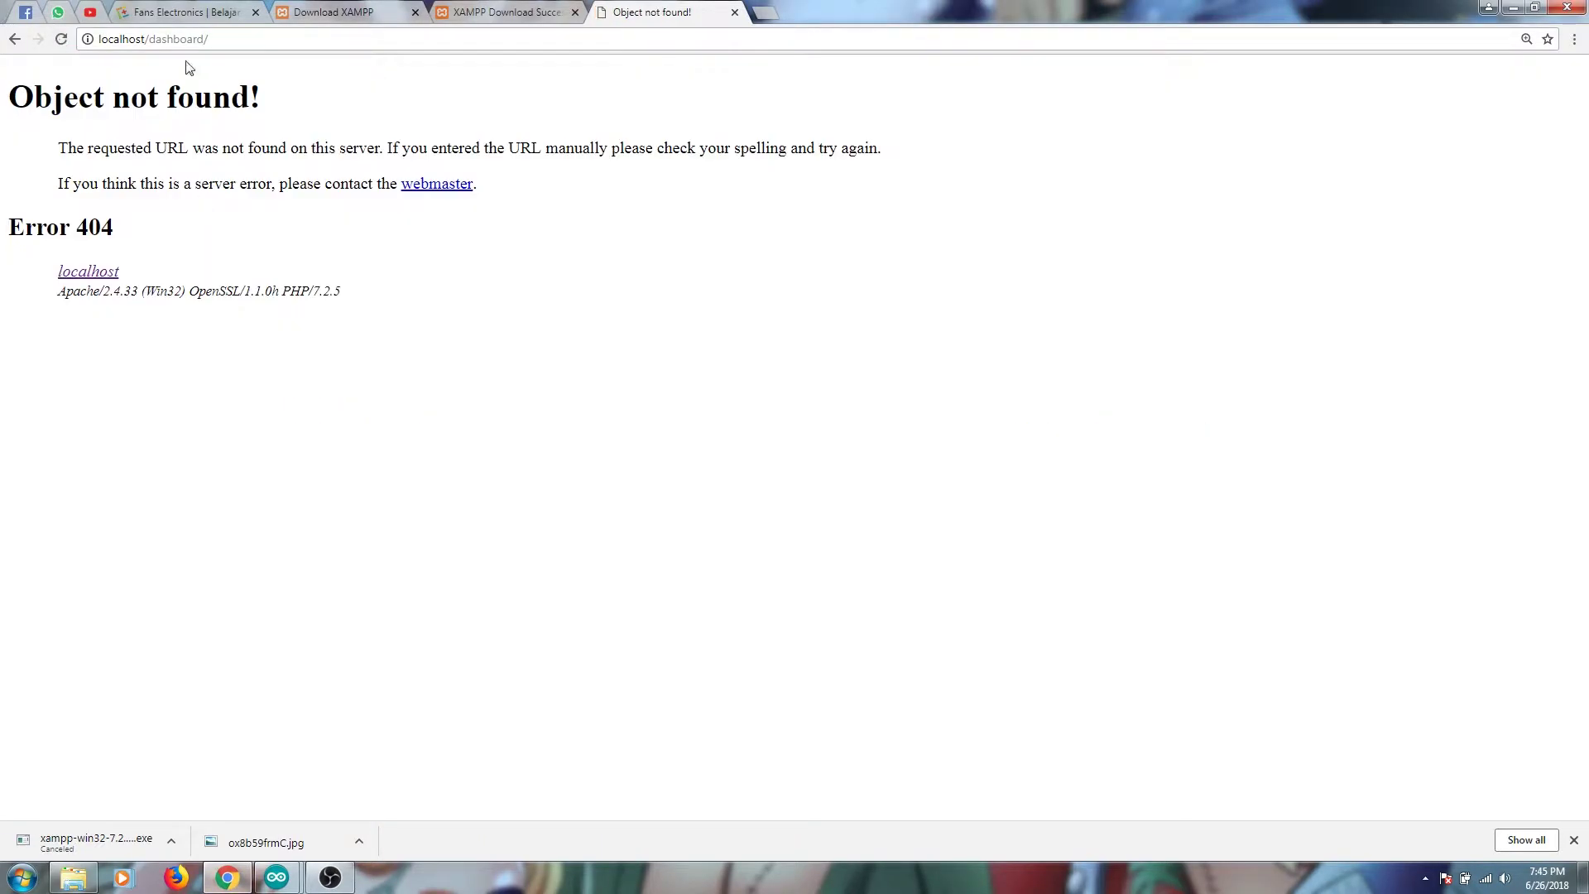
key("BackSpace")
key("Return")
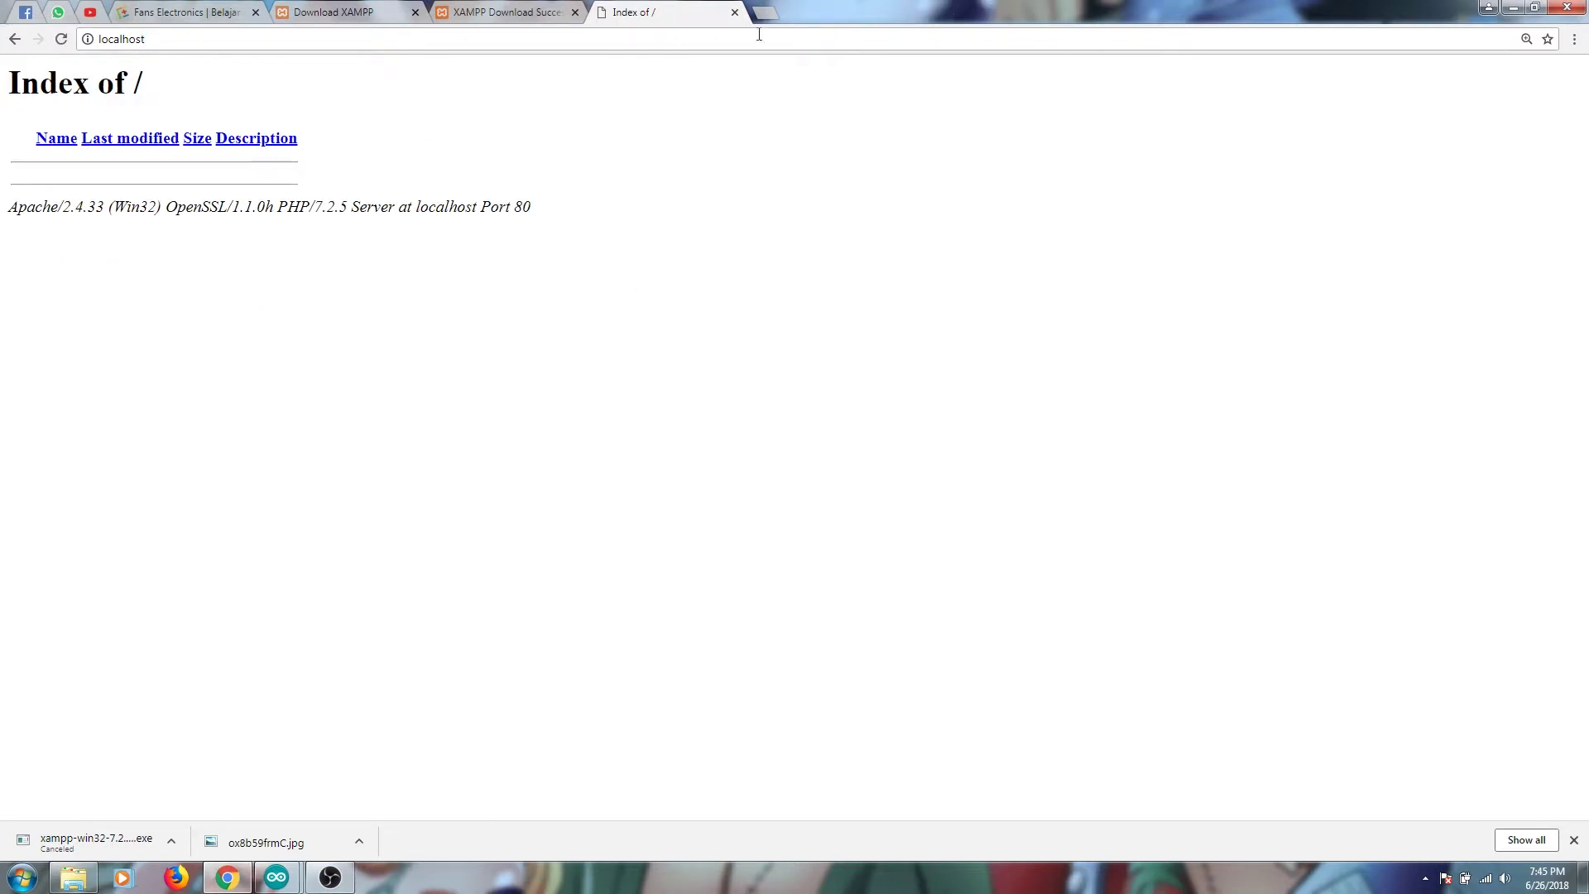
- Switch to Windows Explorer and create a new text document named asda in the htdocs folder
left_click(73, 877)
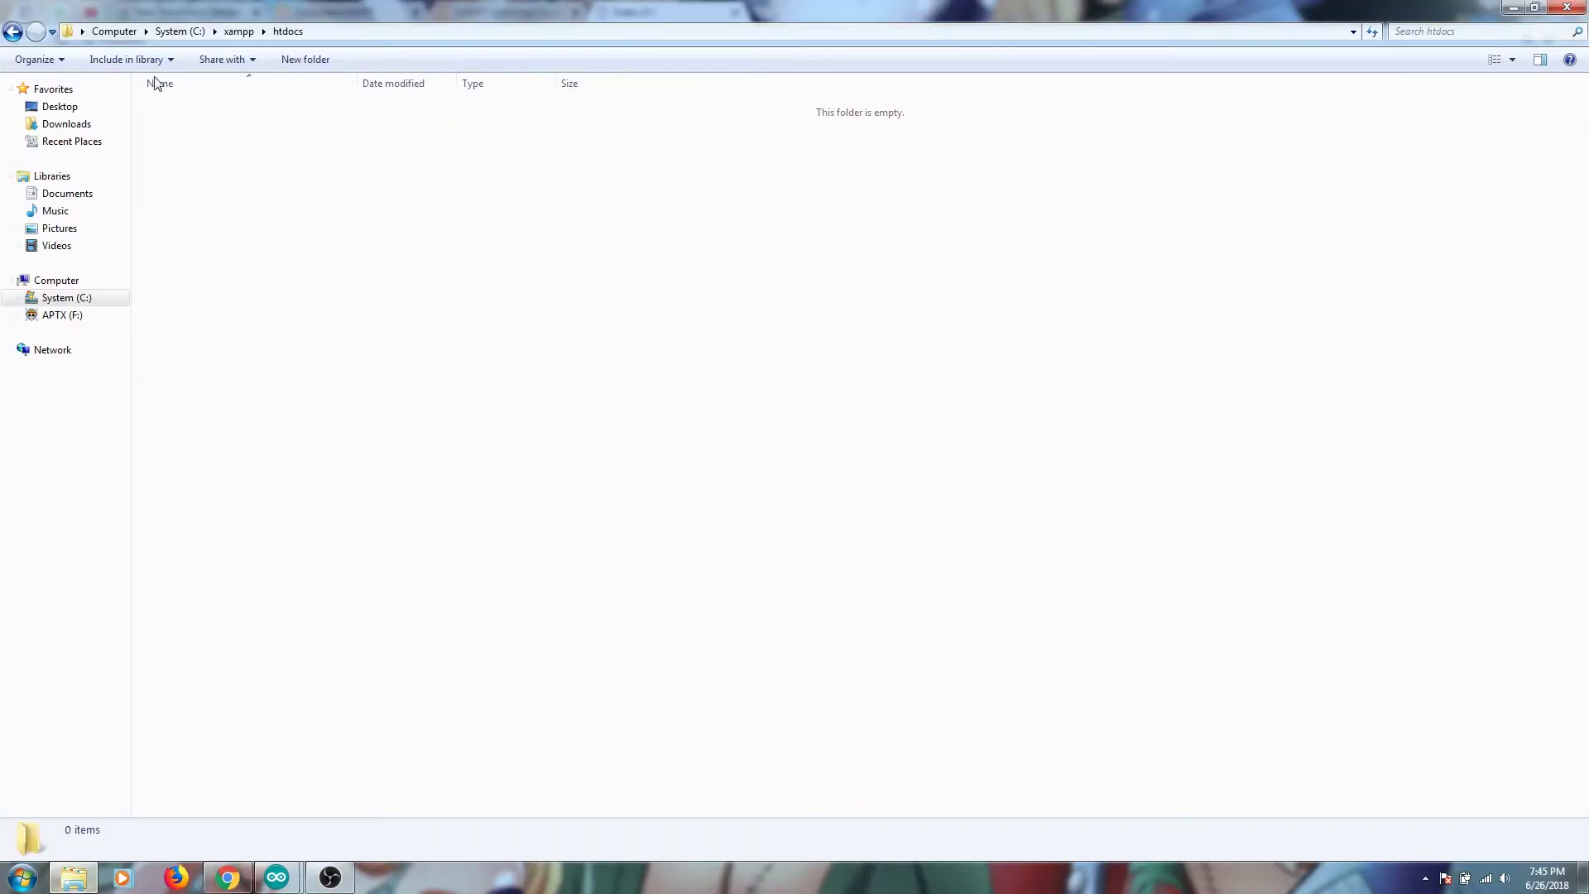
right_click(411, 199)
mouse_move(604, 416)
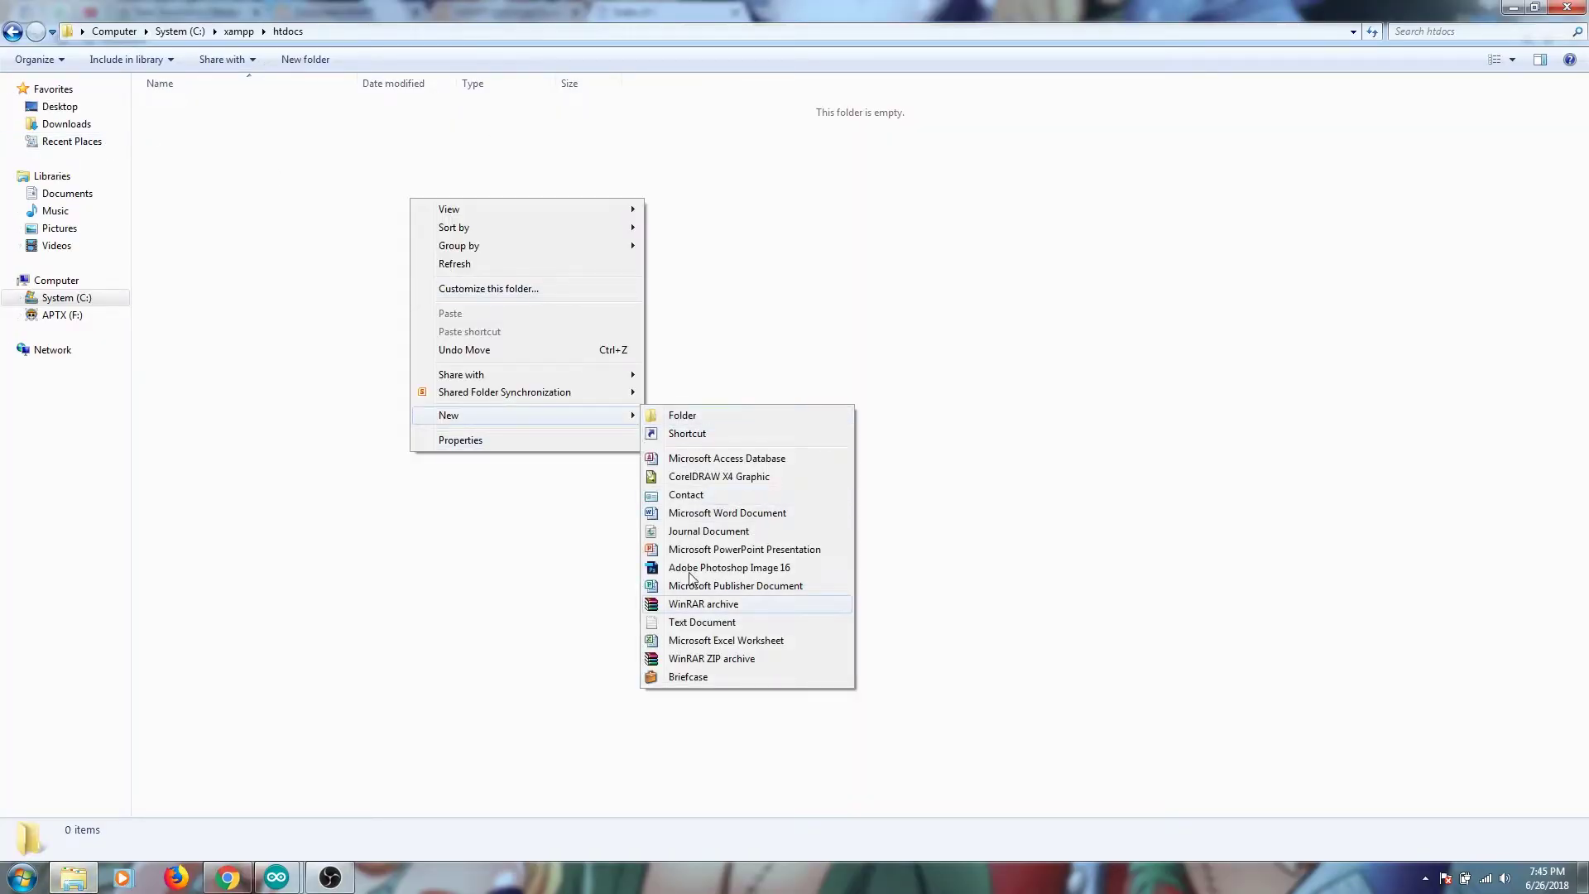
left_click(701, 621)
type("asda")
left_click(477, 207)
- Switch to Chrome, reload the localhost index, open asda.txt from it, and return to the index
mouse_move(228, 877)
left_click(296, 754)
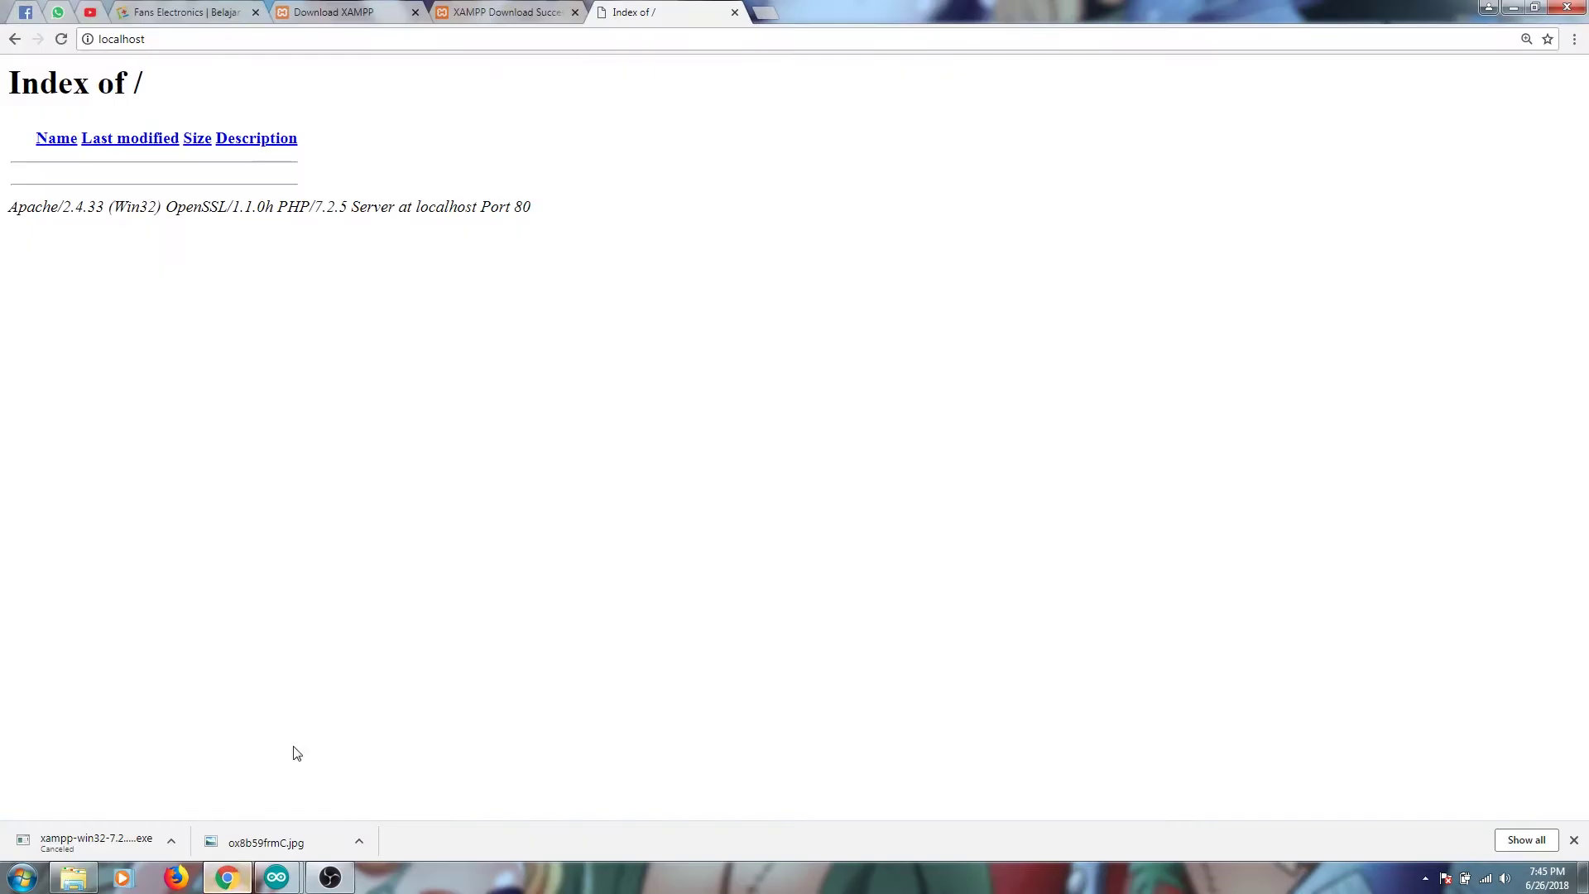
left_click(61, 38)
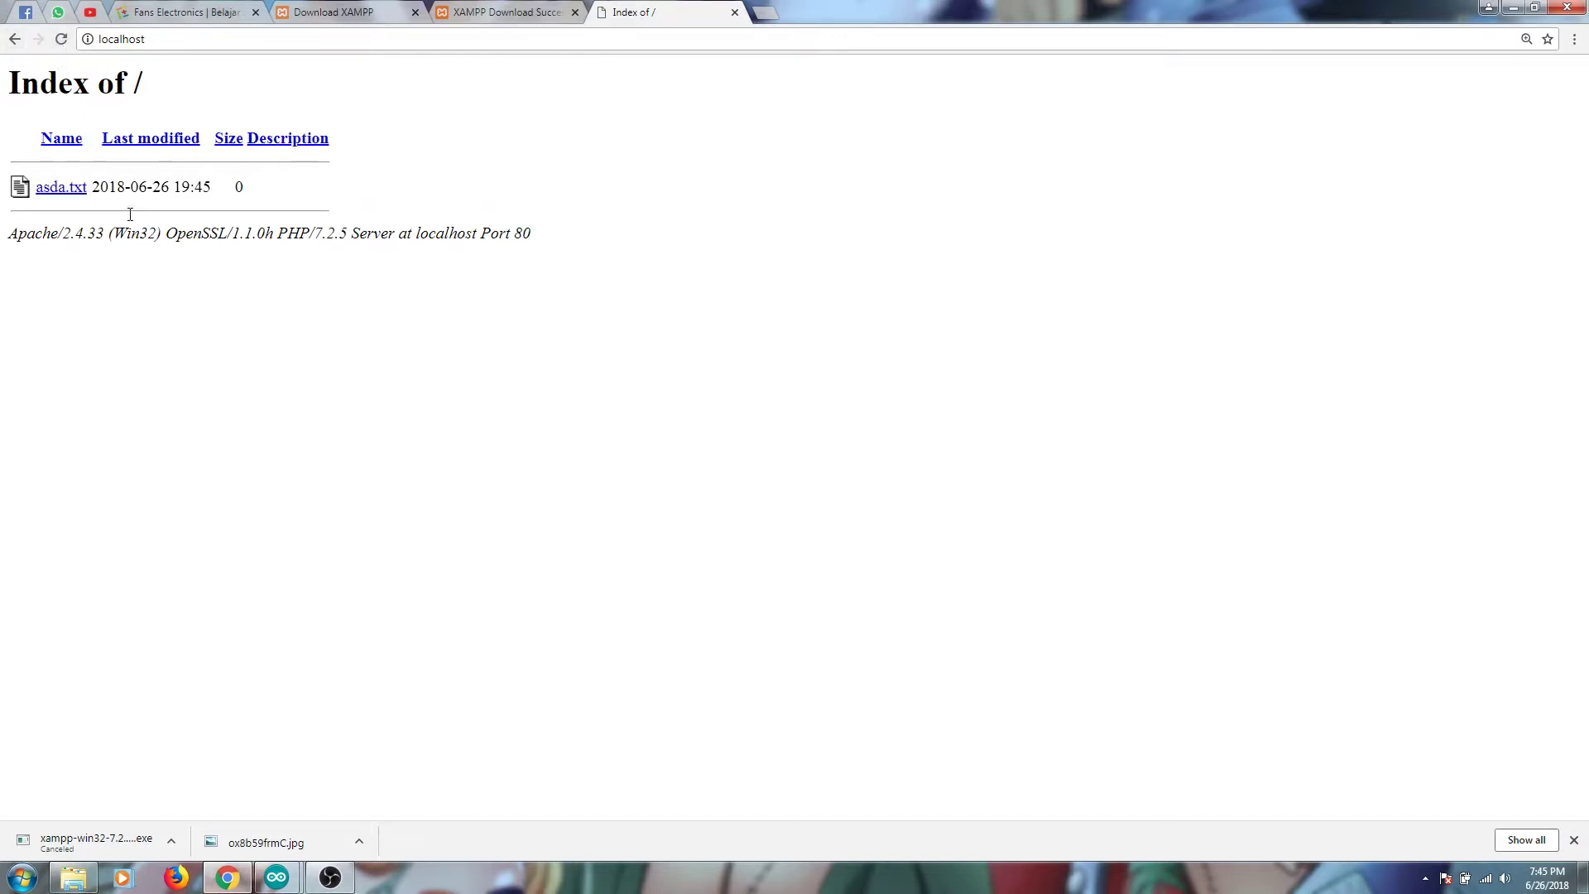
left_click(84, 196)
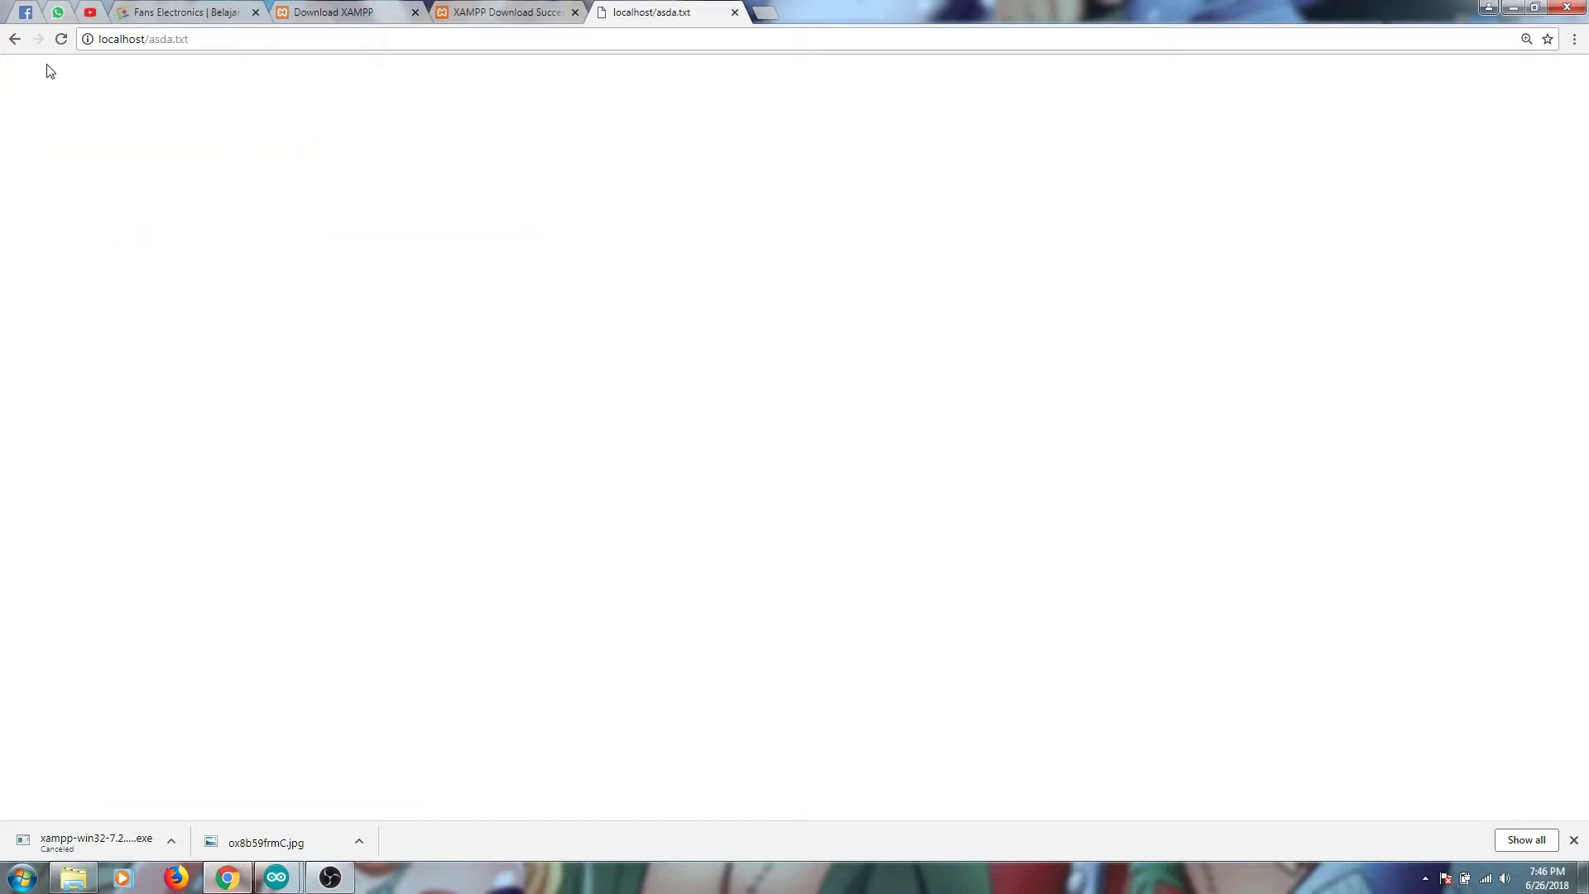
left_click(14, 39)
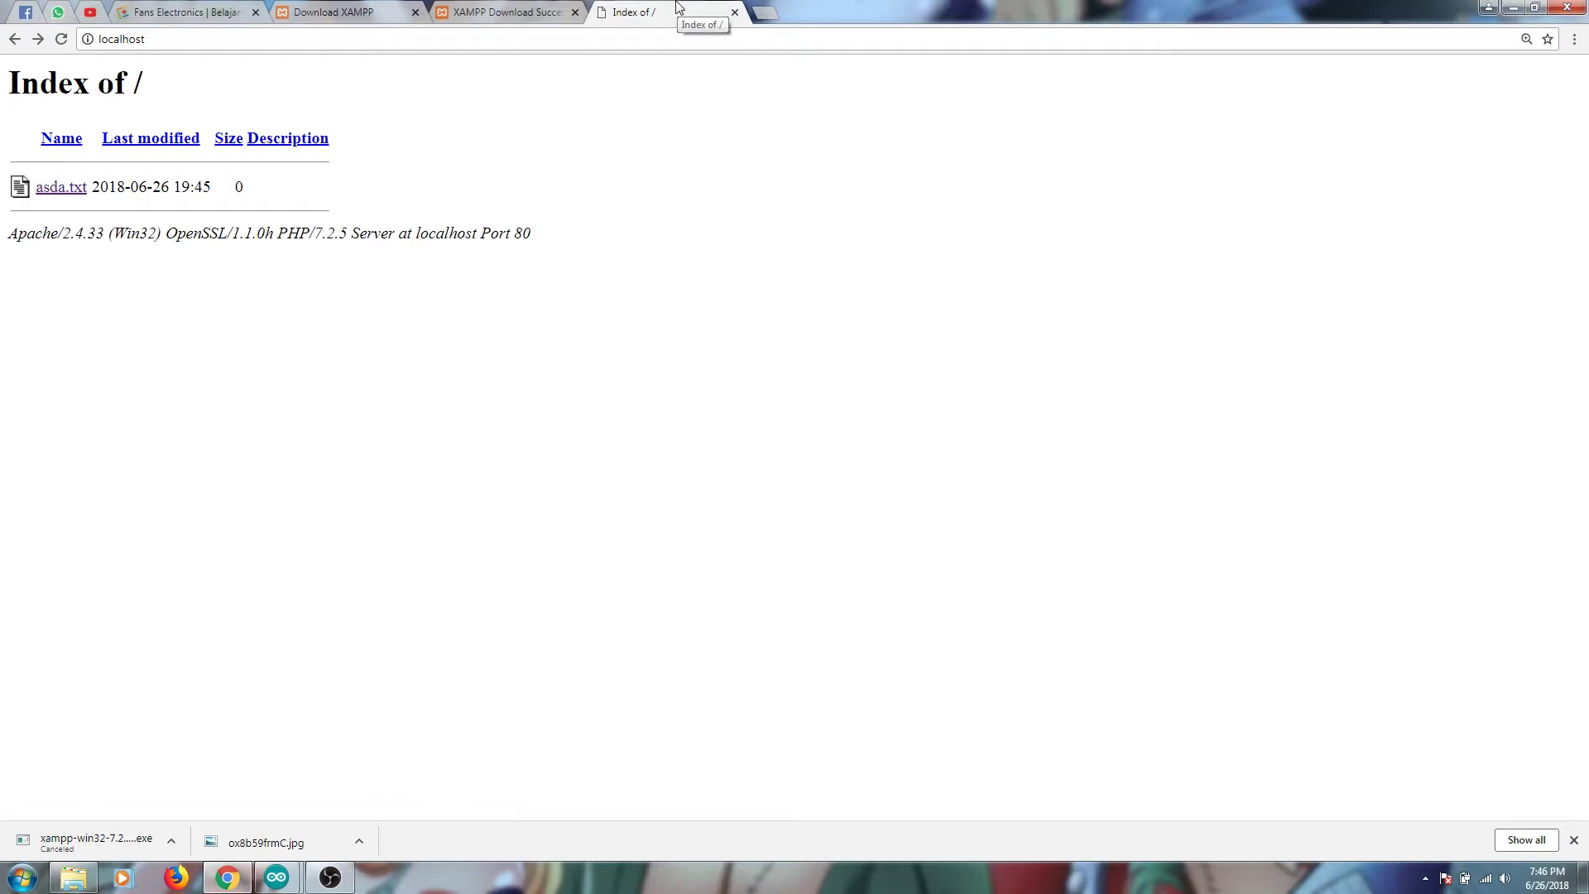
- Open localhost/phpmyadmin/ and go to the page for creating a new database
left_click(202, 38)
type("/")
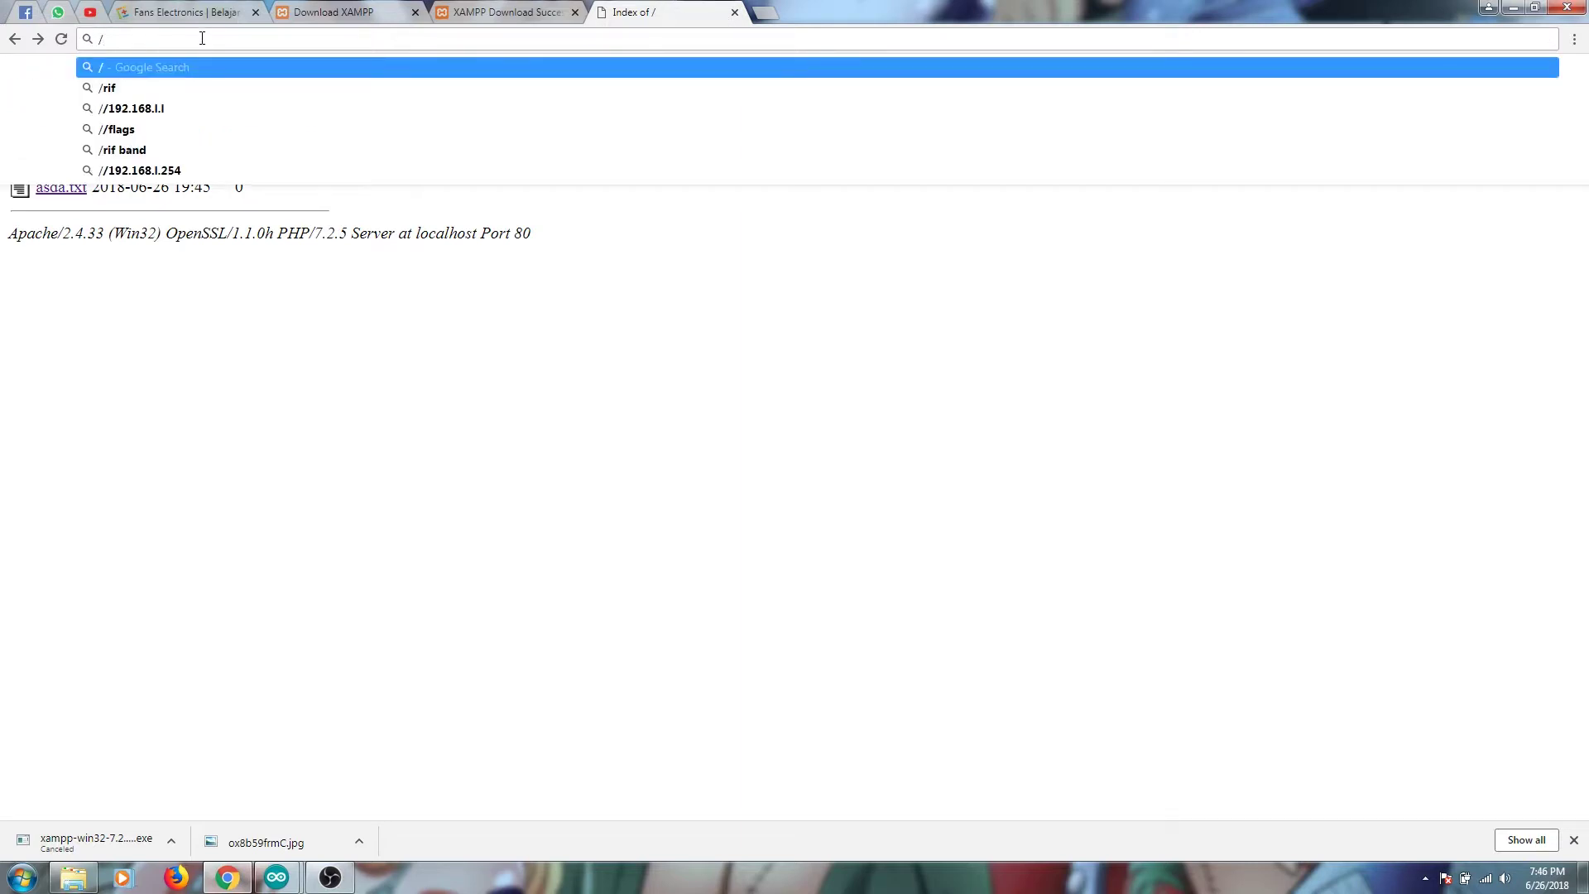
key("ctrl+z")
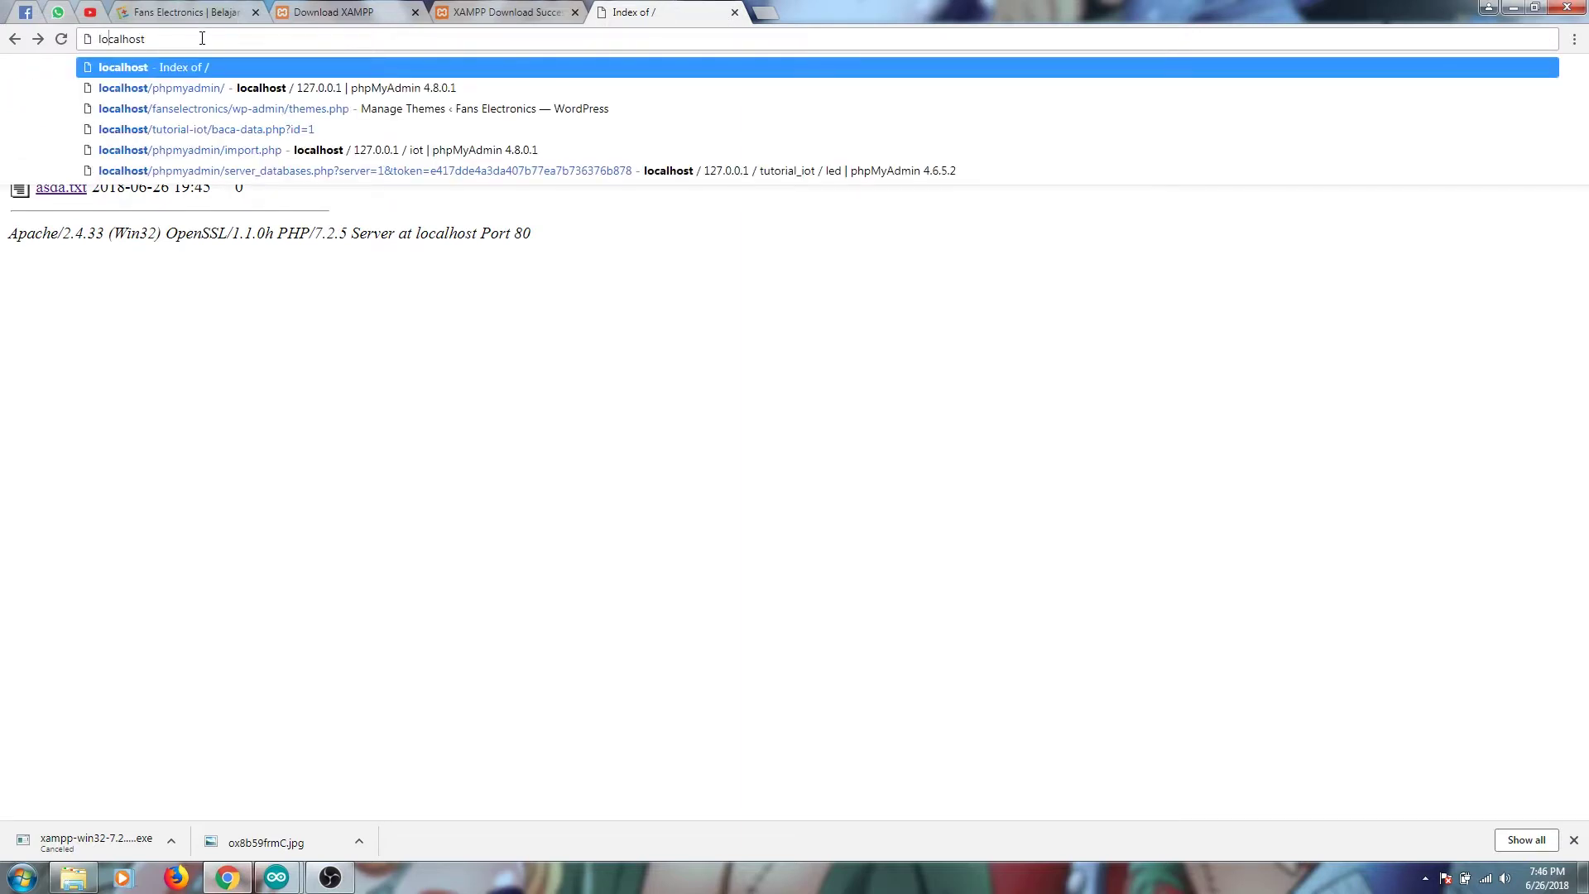
key("Down")
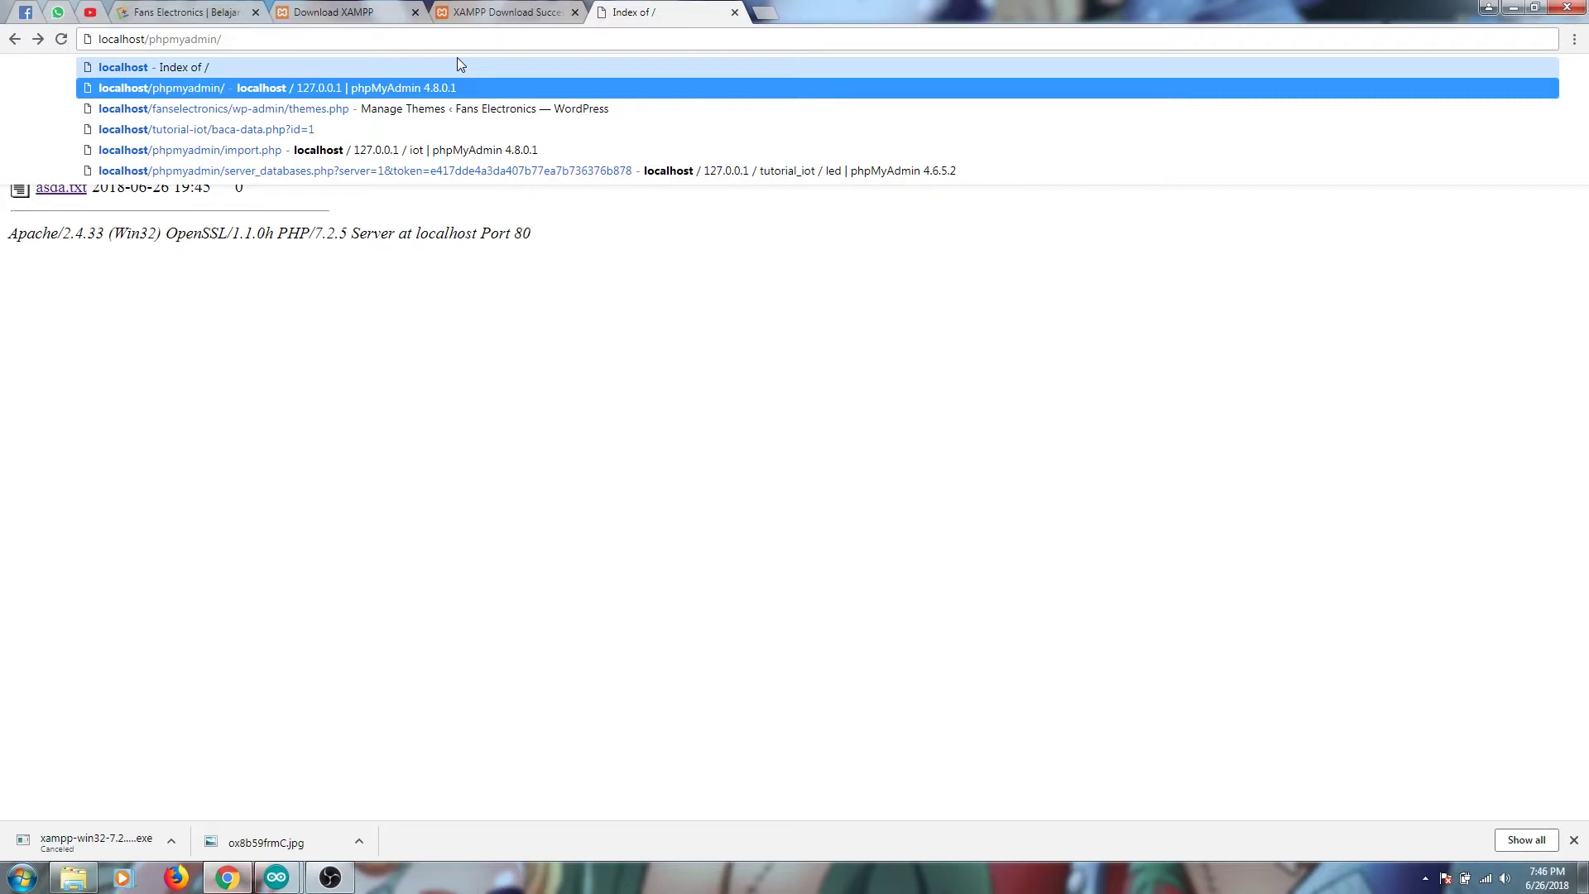
key("Return")
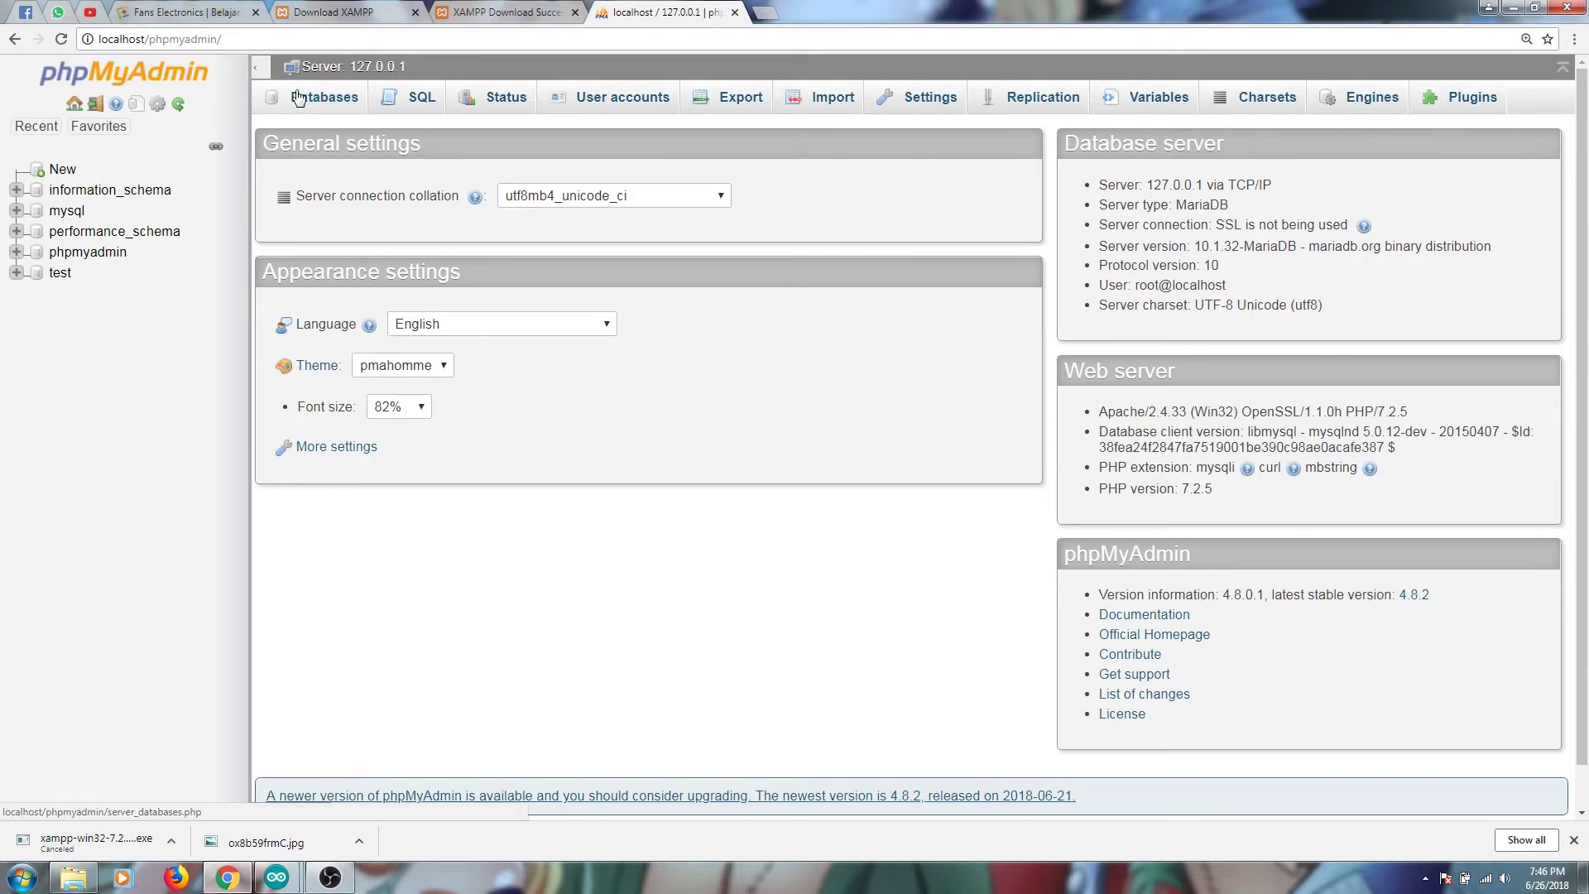
left_click(59, 170)
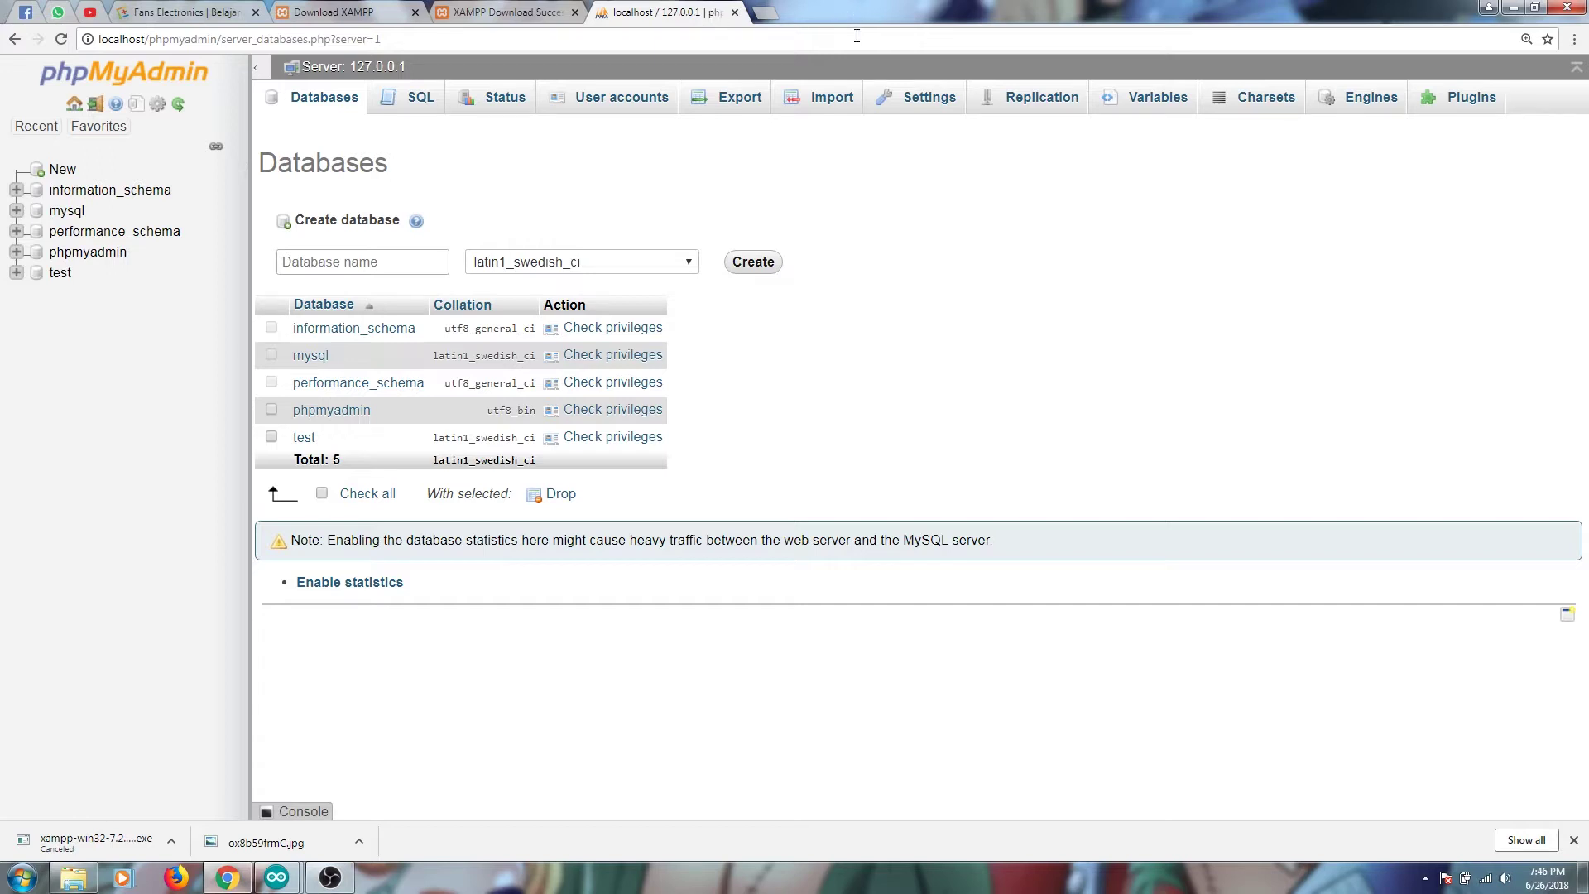
- Search for w3schools in a new tab, look through the W3Schools home page, and close that tab
left_click(765, 13)
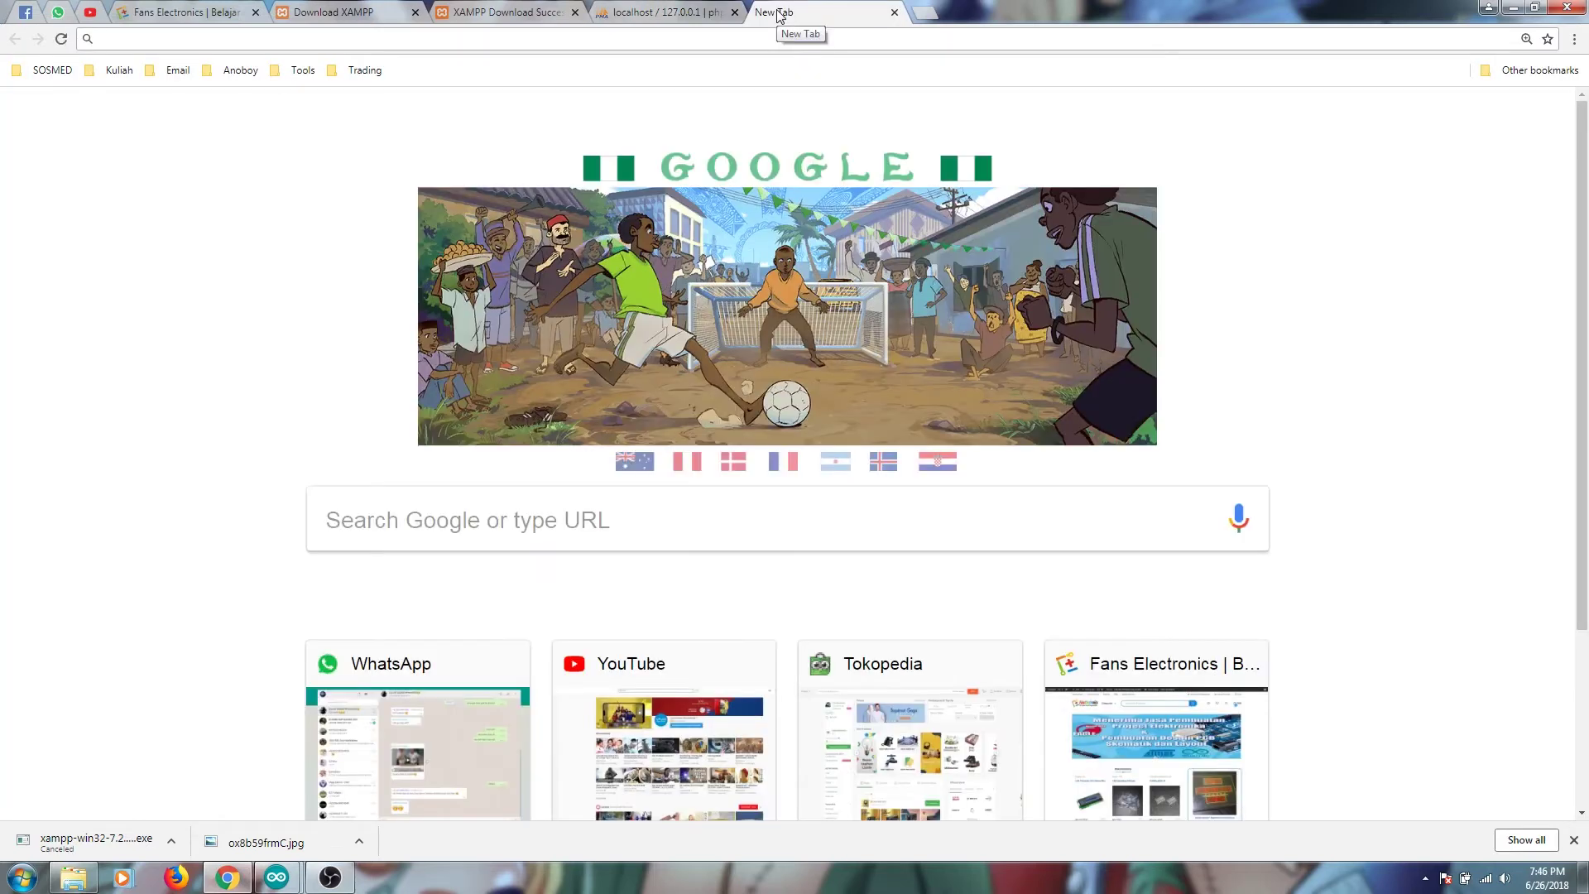
type("w3")
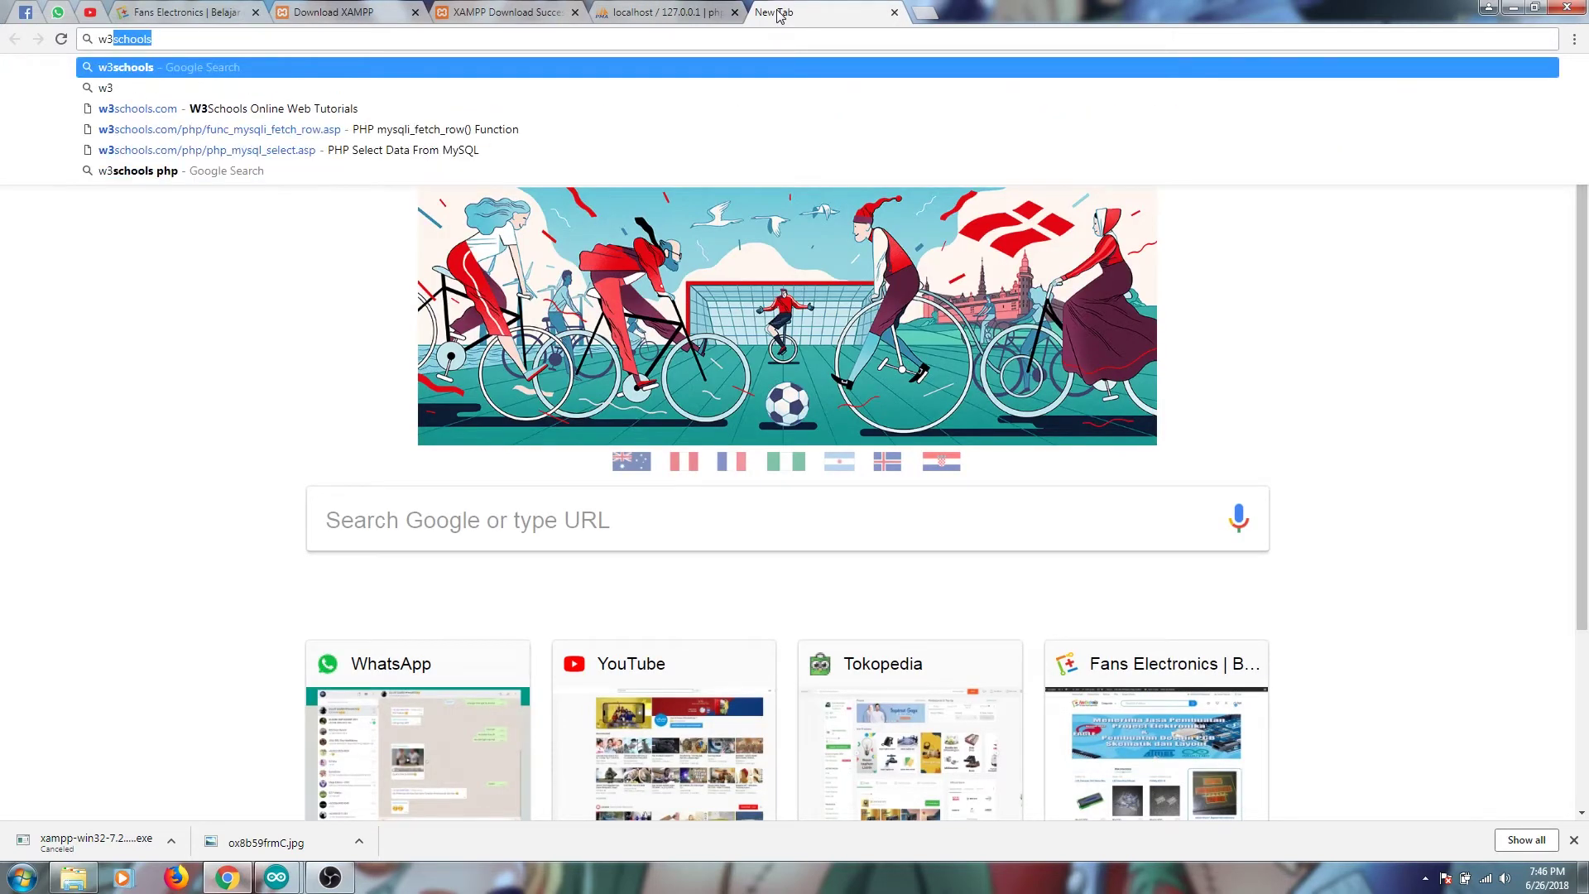
key("Return")
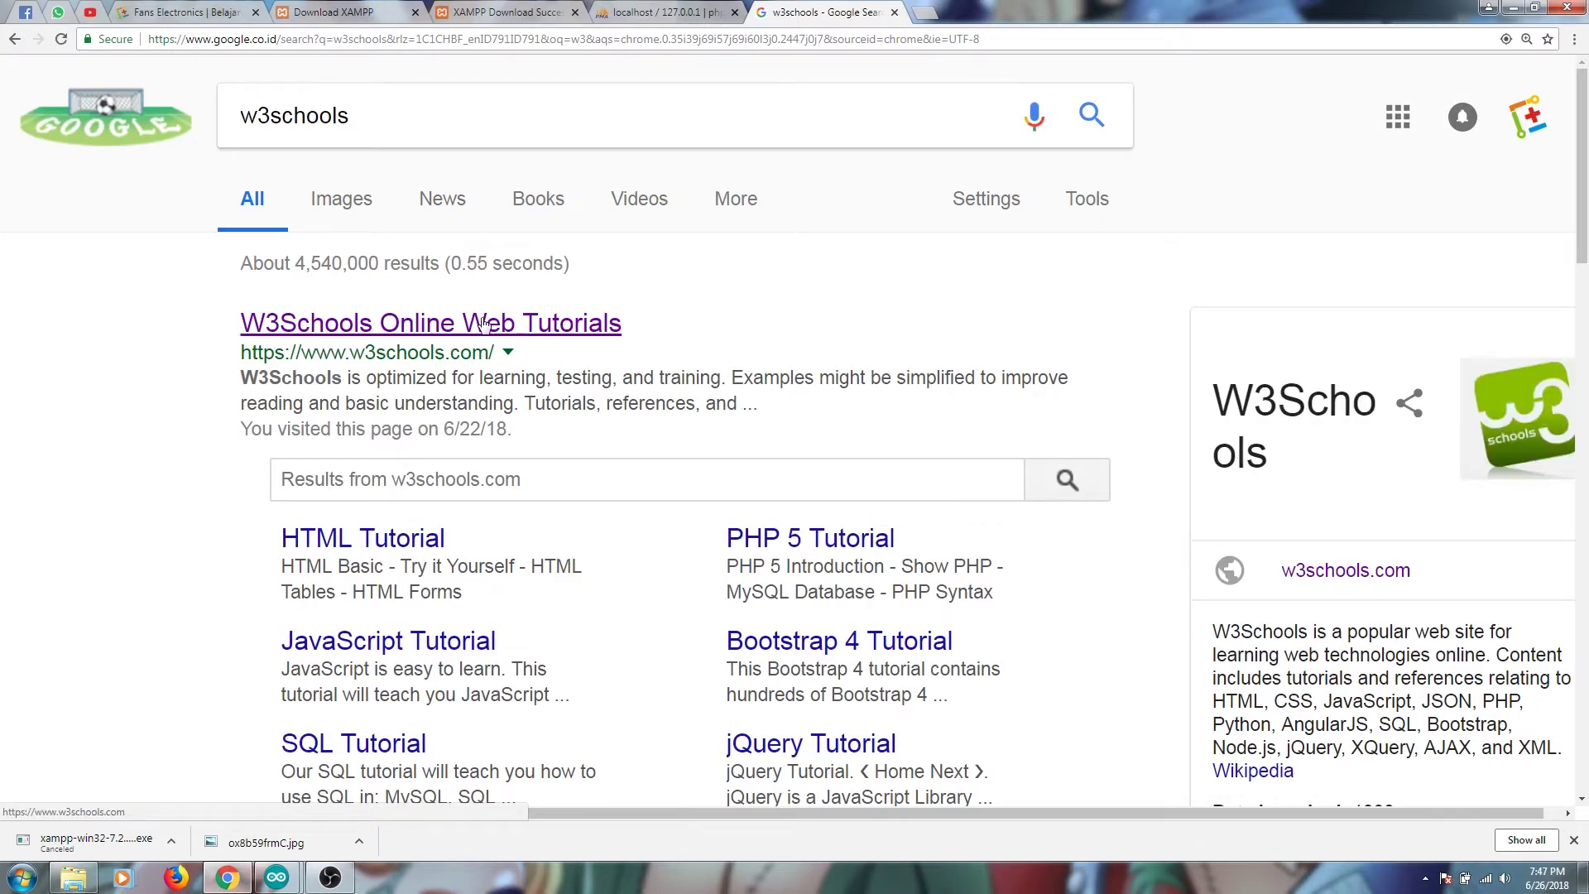
left_click(538, 323)
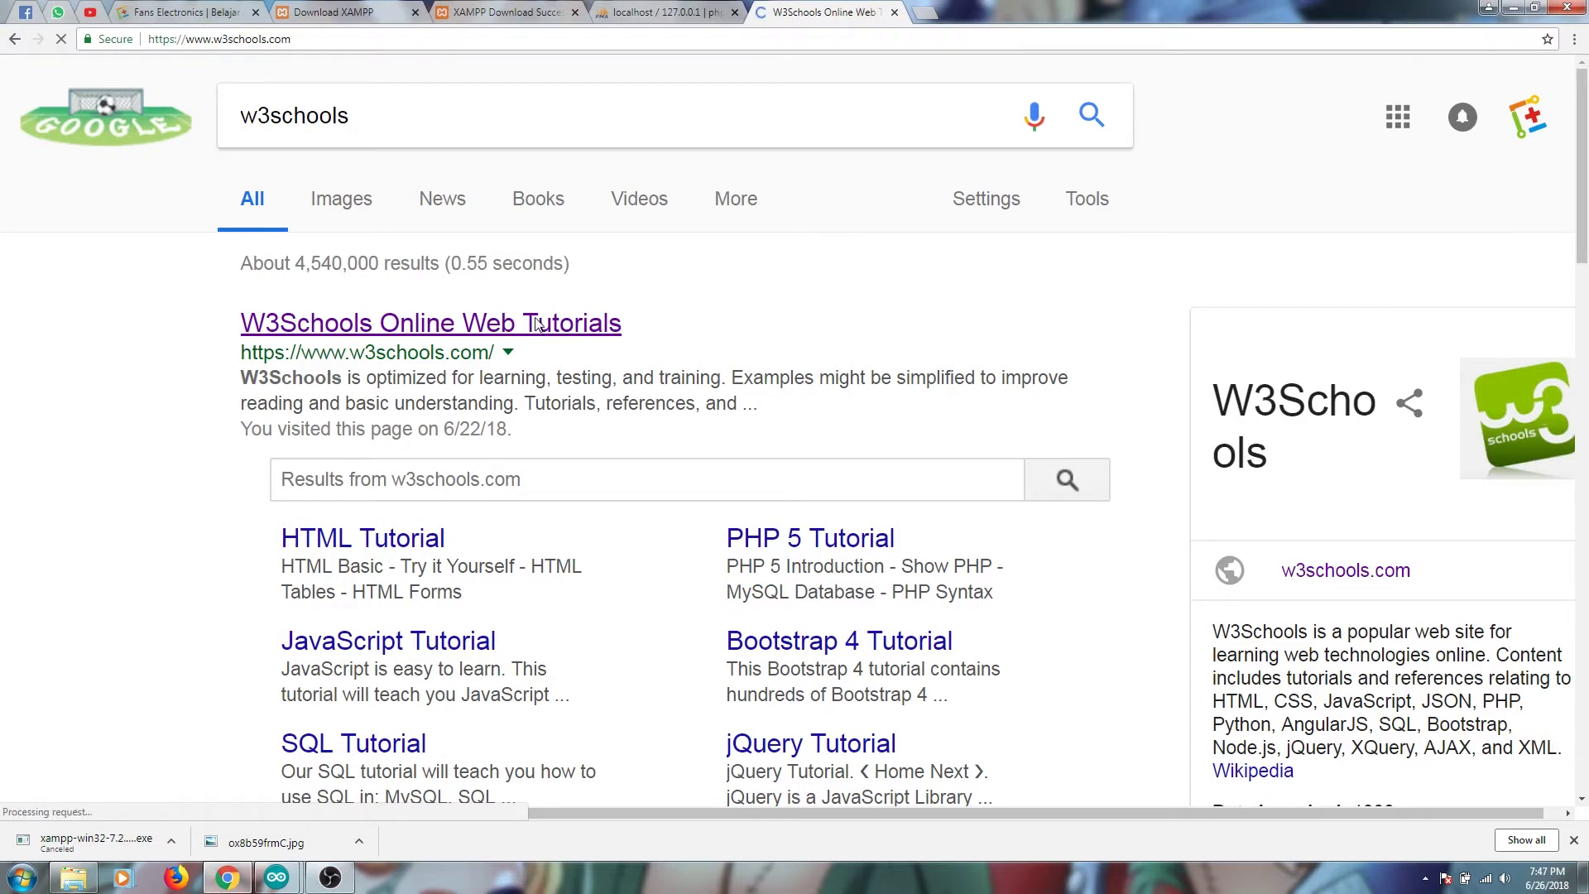
scroll(124, 355, "down", 15)
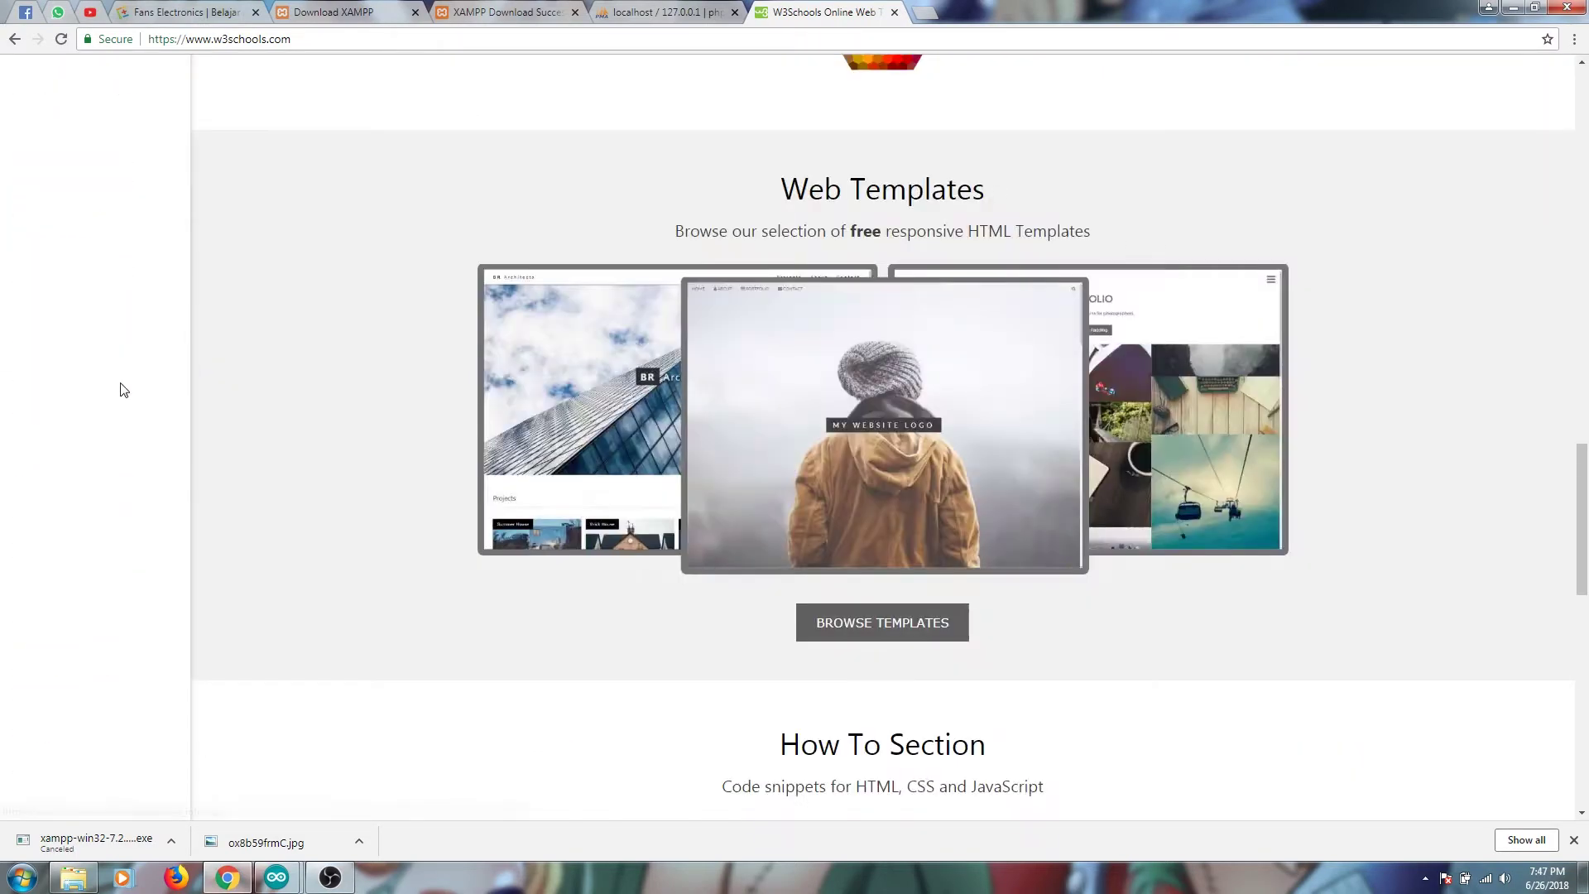
scroll(135, 490, "up", 13)
scroll(67, 315, "up", 4)
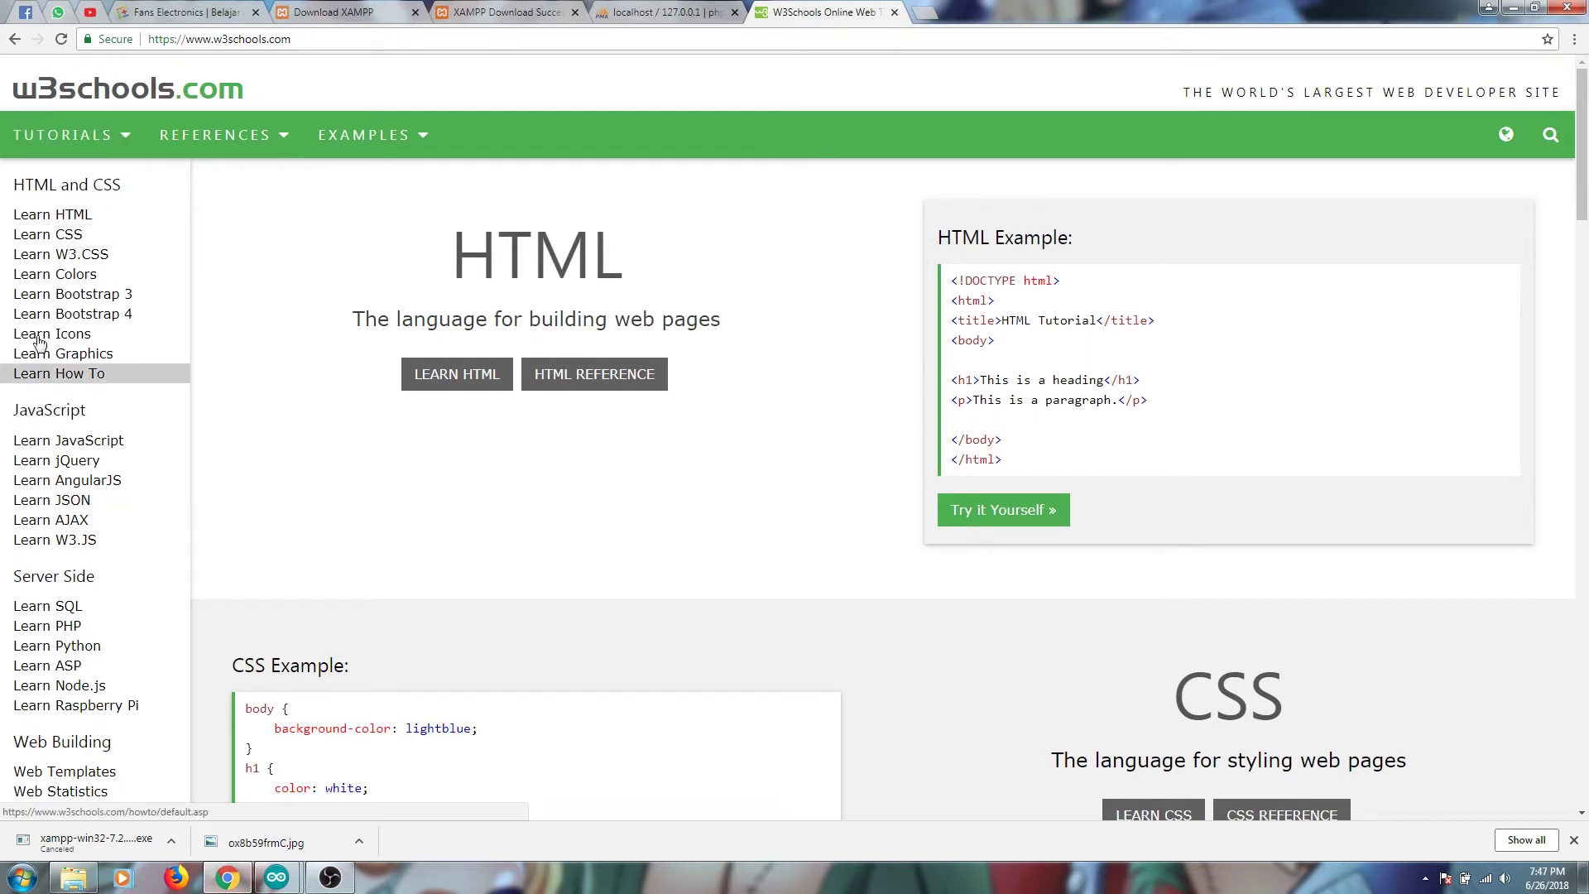
left_click(686, 9)
left_click(894, 12)
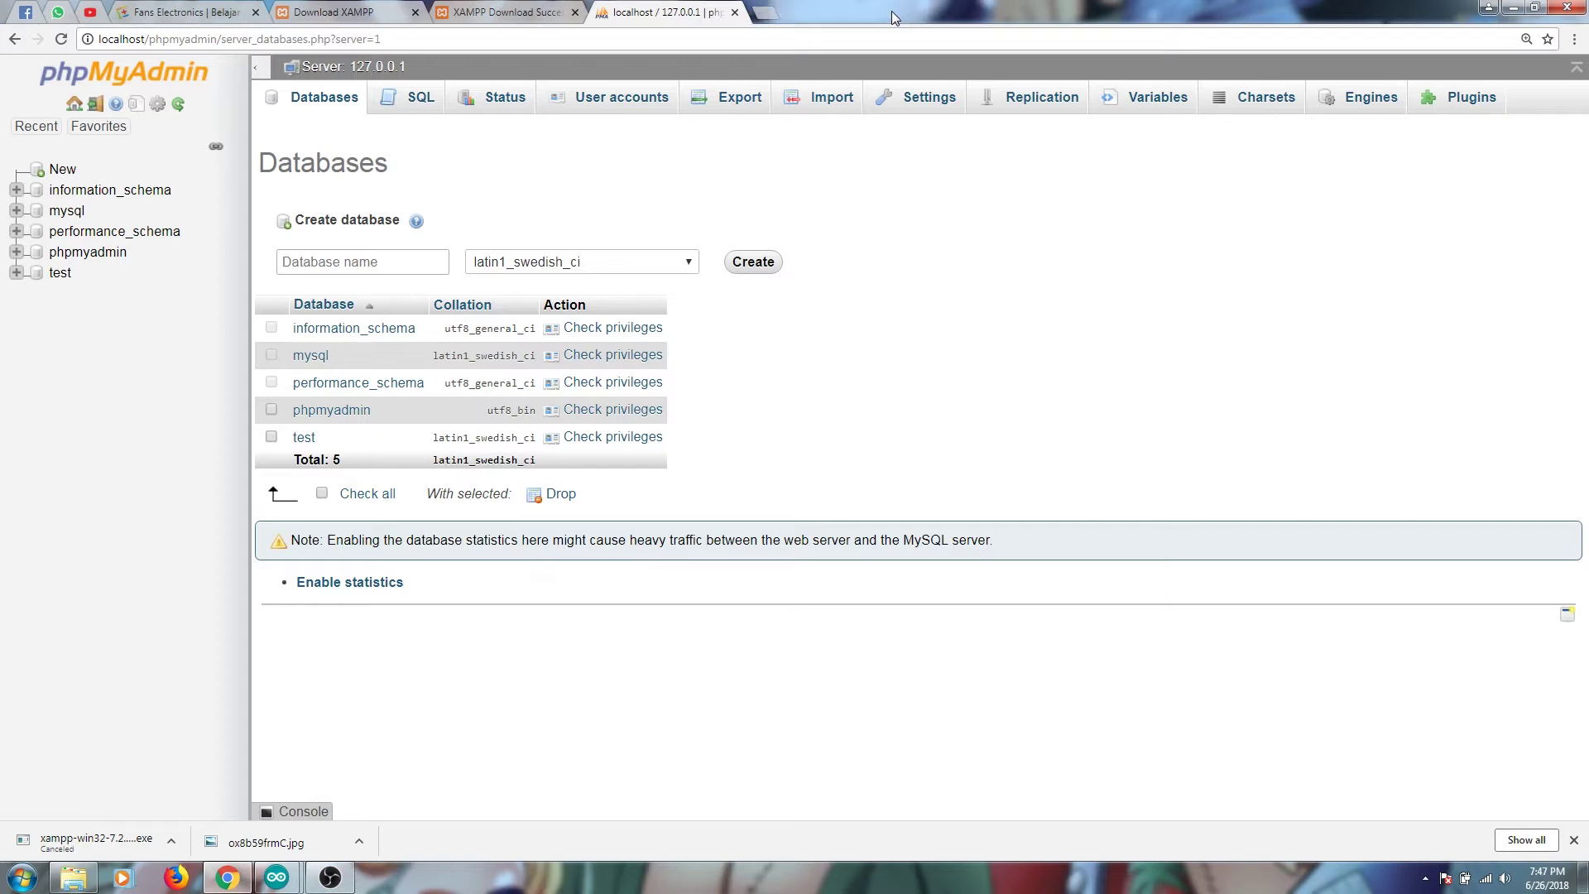
left_click(530, 8)
left_click(713, 10)
left_click(536, 8)
left_click(649, 9)
left_click(483, 7)
- Switch to Windows Explorer and replace the htdocs folder in C:\xampp with the htdocs folder from the root of C:
left_click(73, 877)
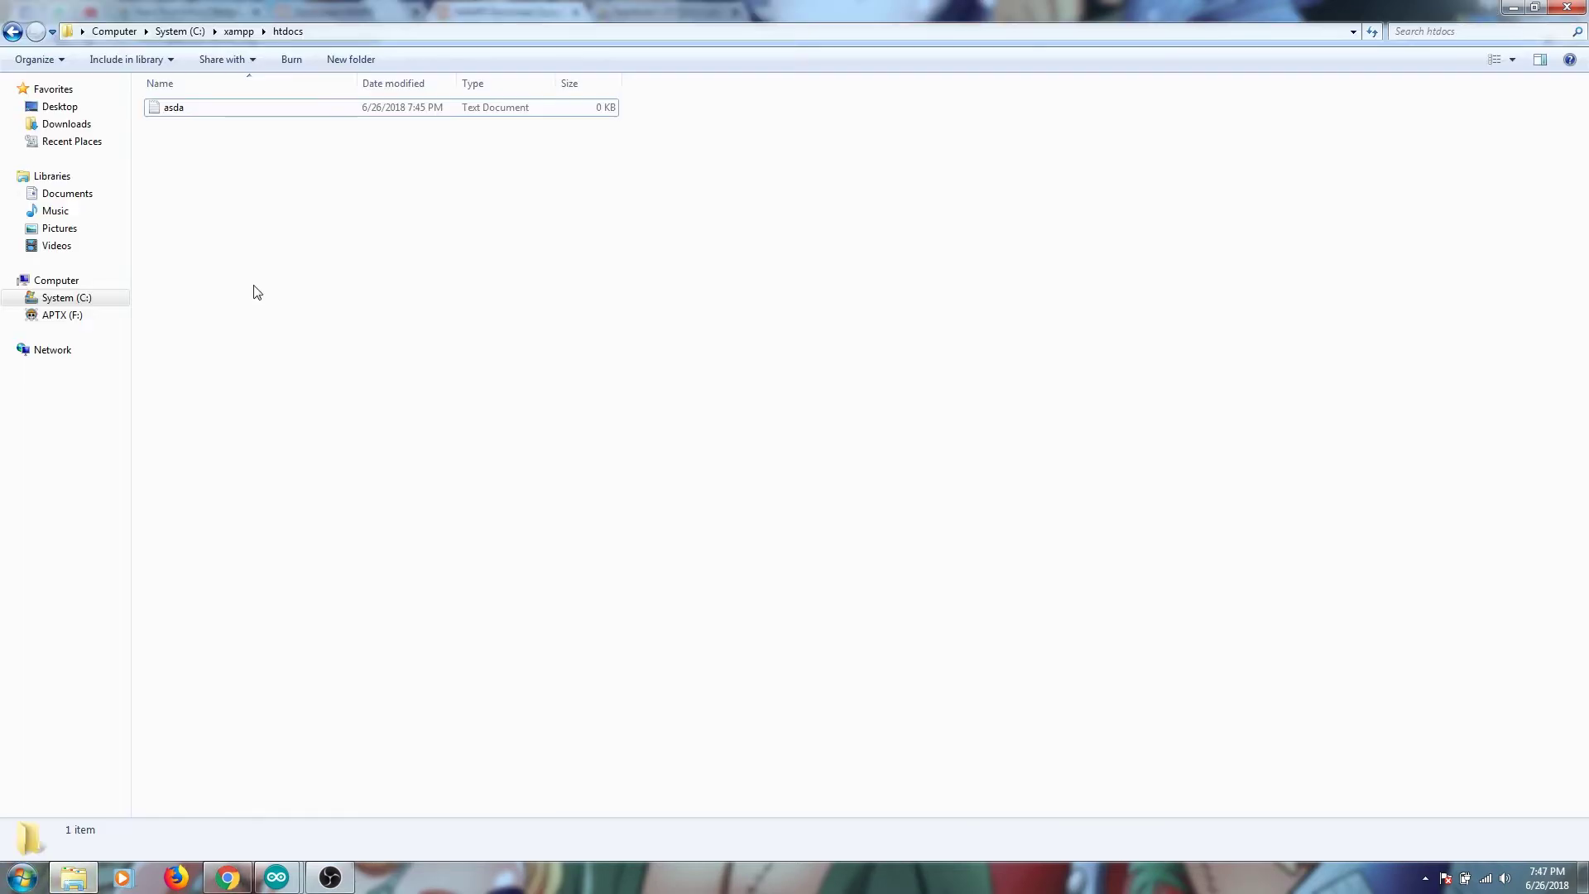
left_click(66, 123)
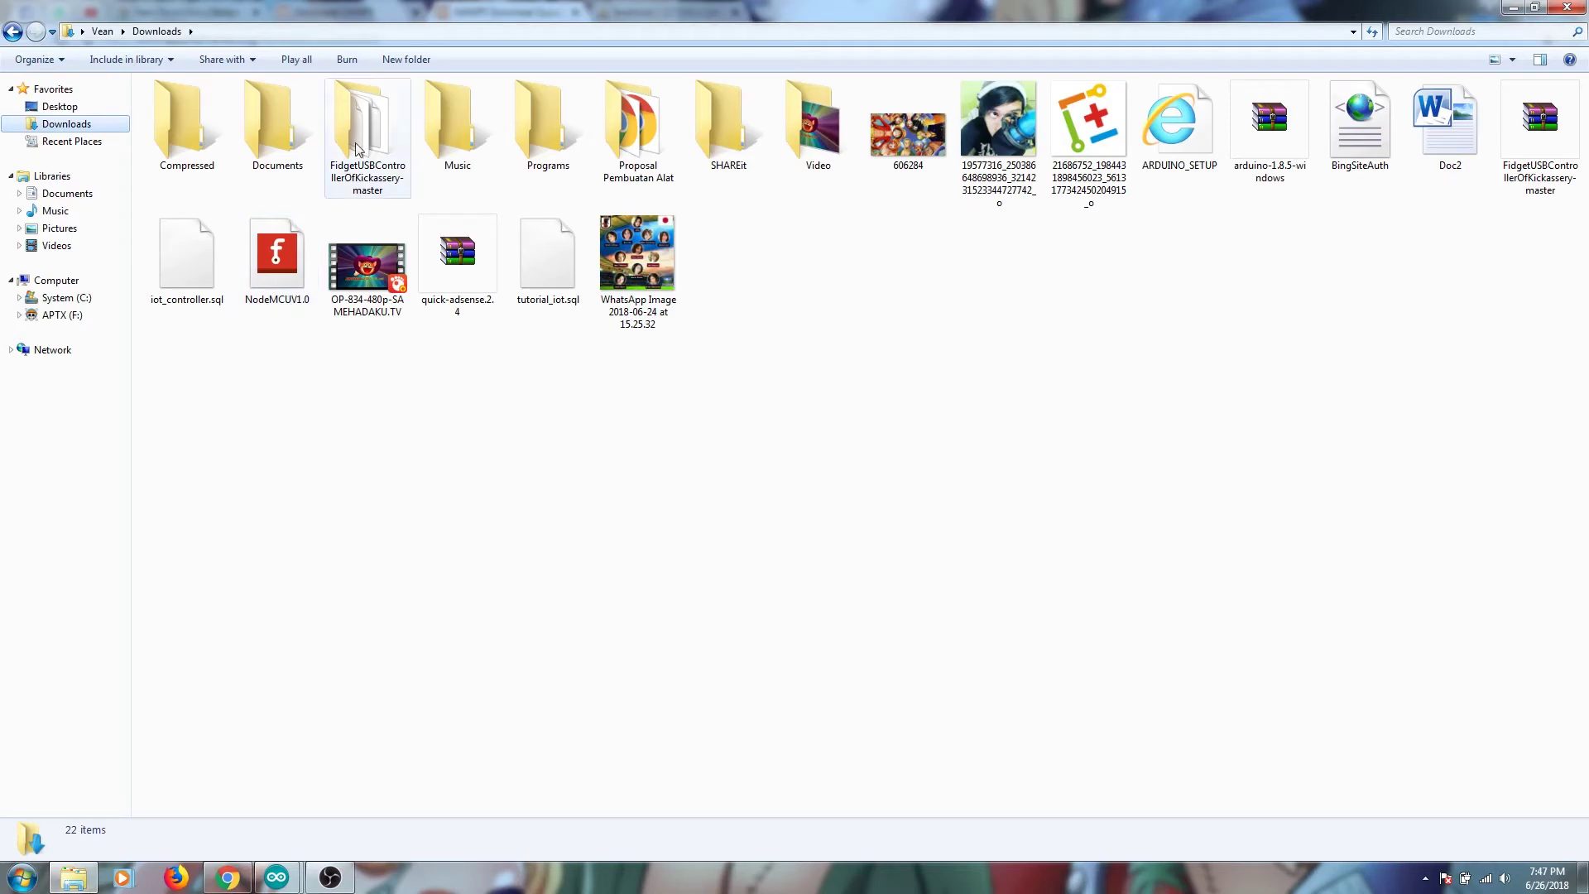
left_click(81, 300)
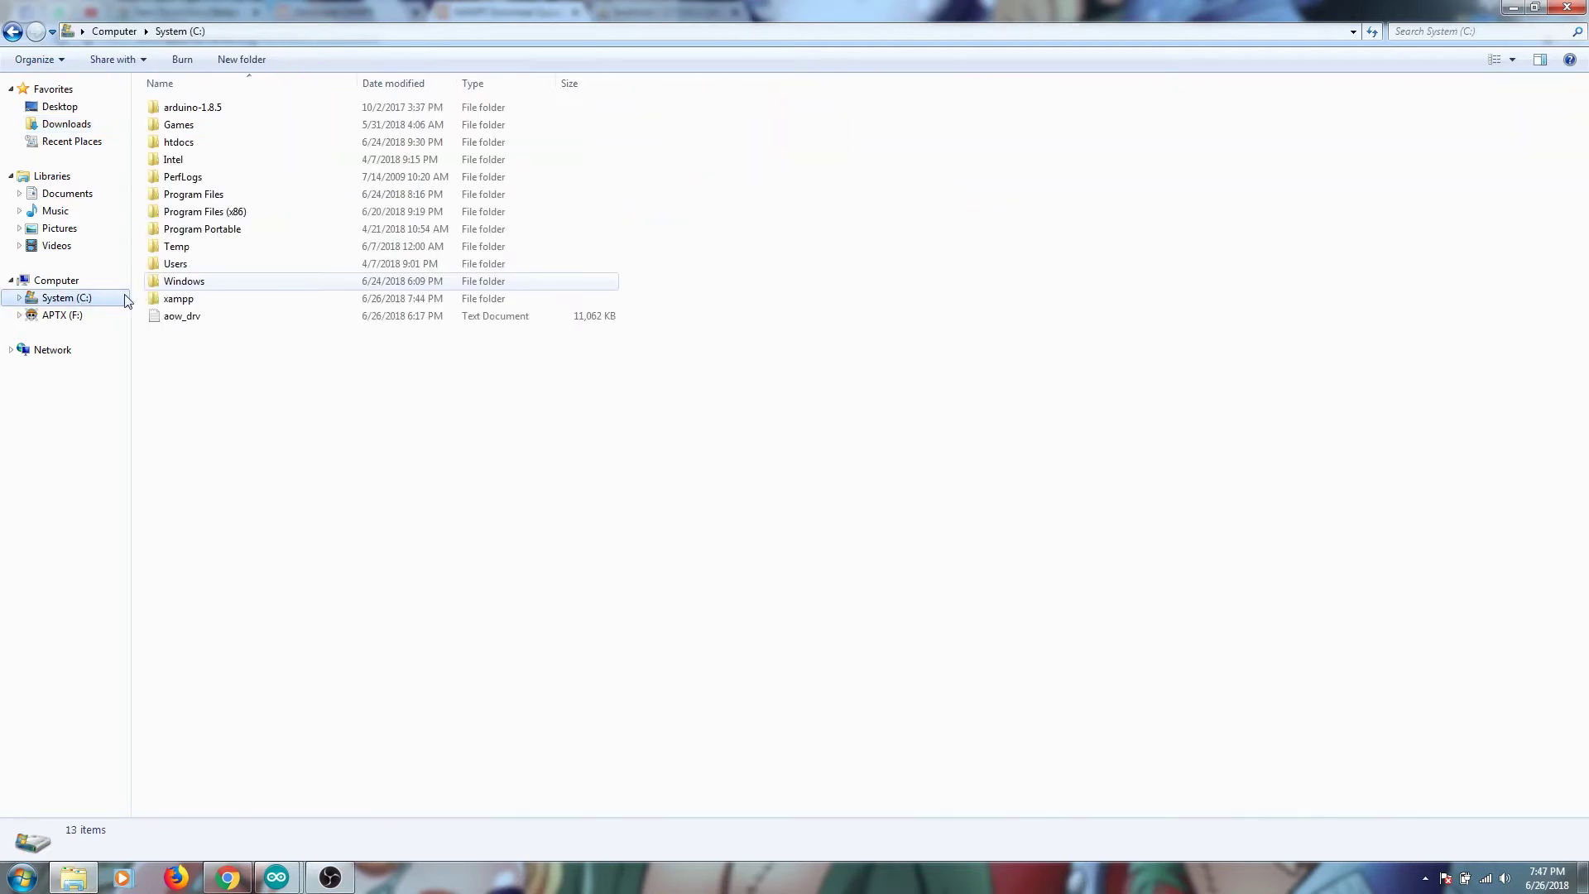
left_click(187, 146)
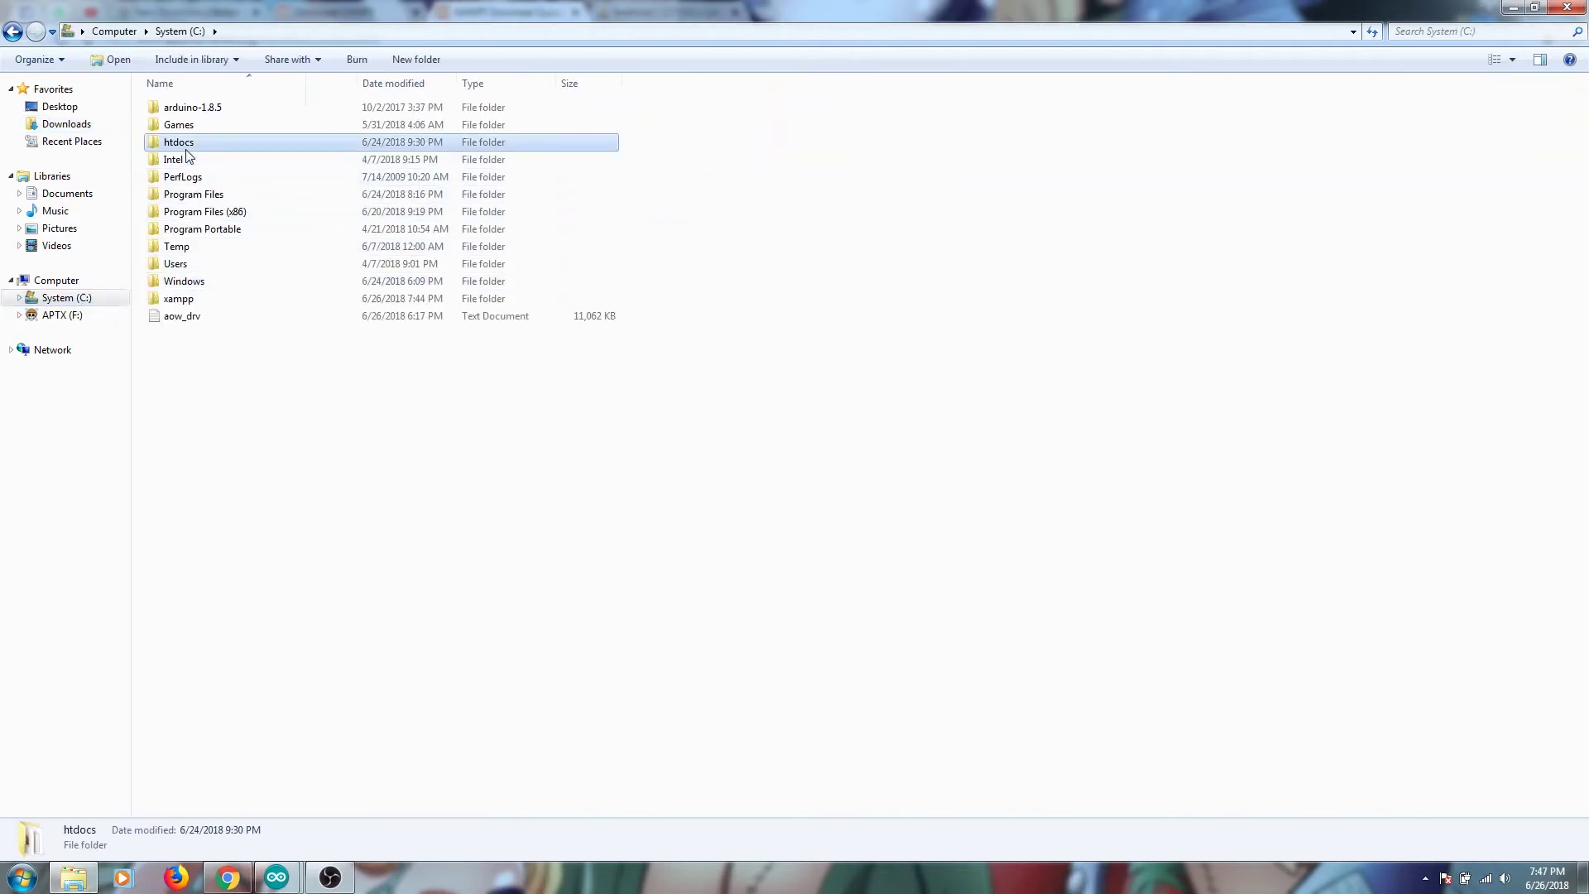
double_click(182, 299)
left_click(190, 197)
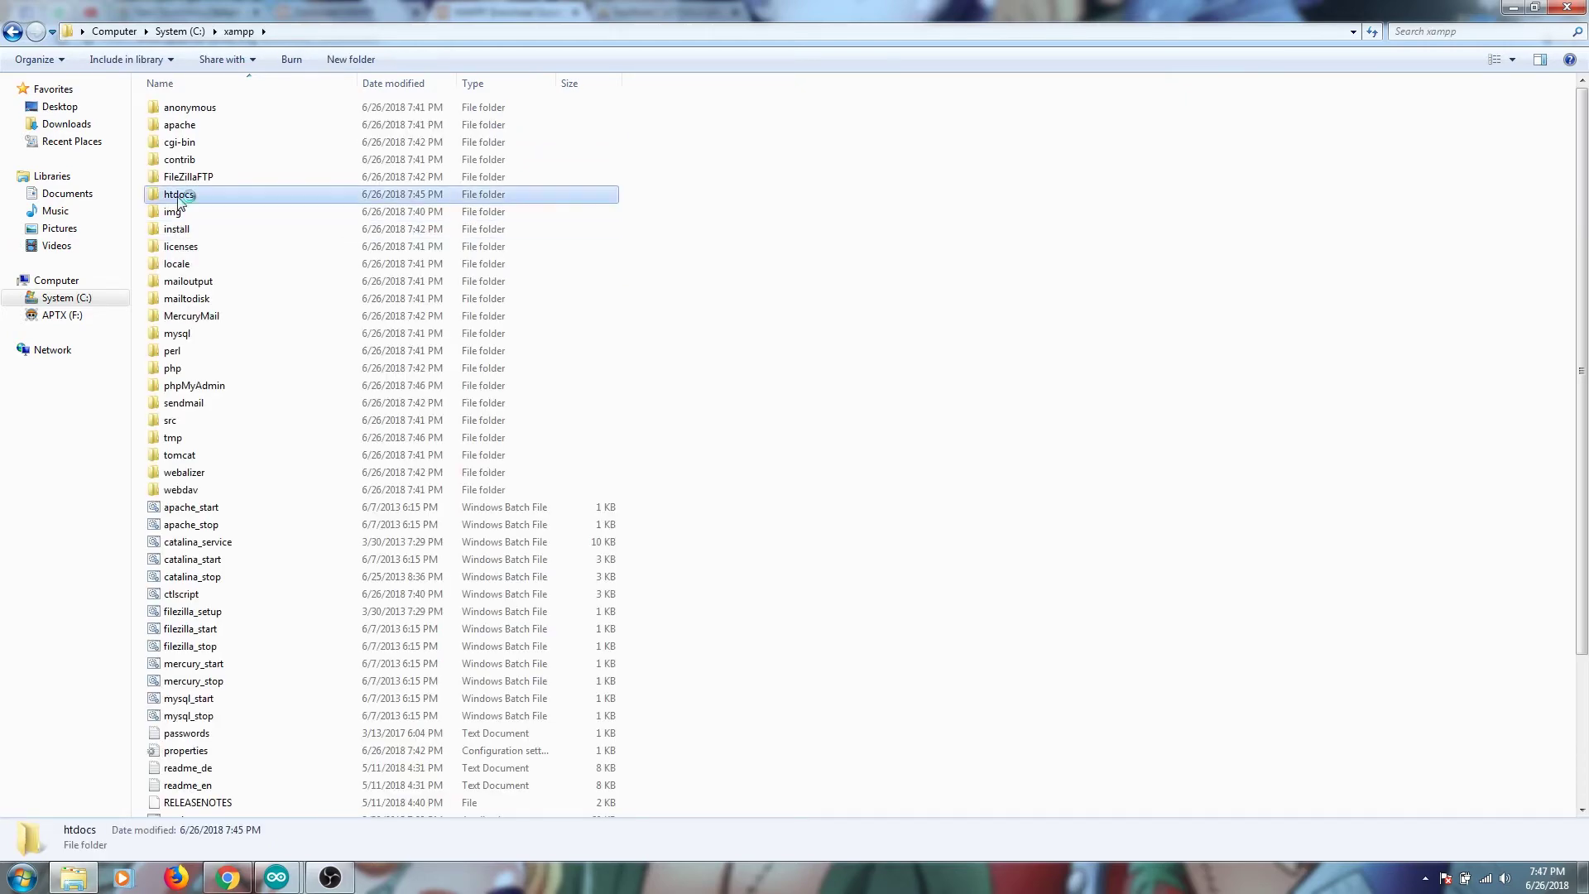
key("Delete")
key("Return")
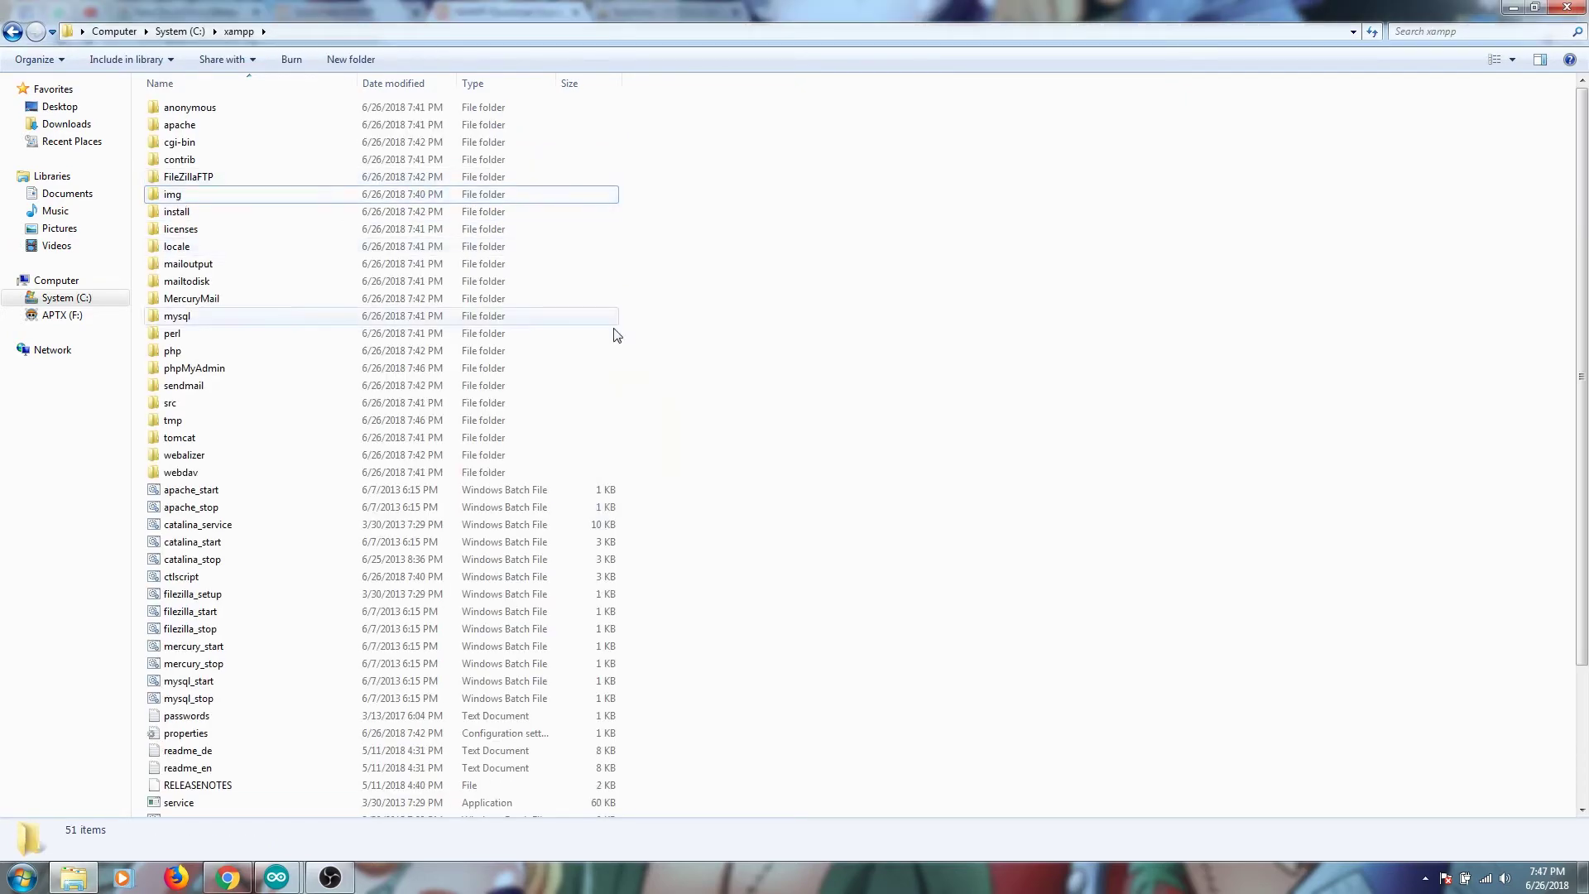
key("ctrl+z")
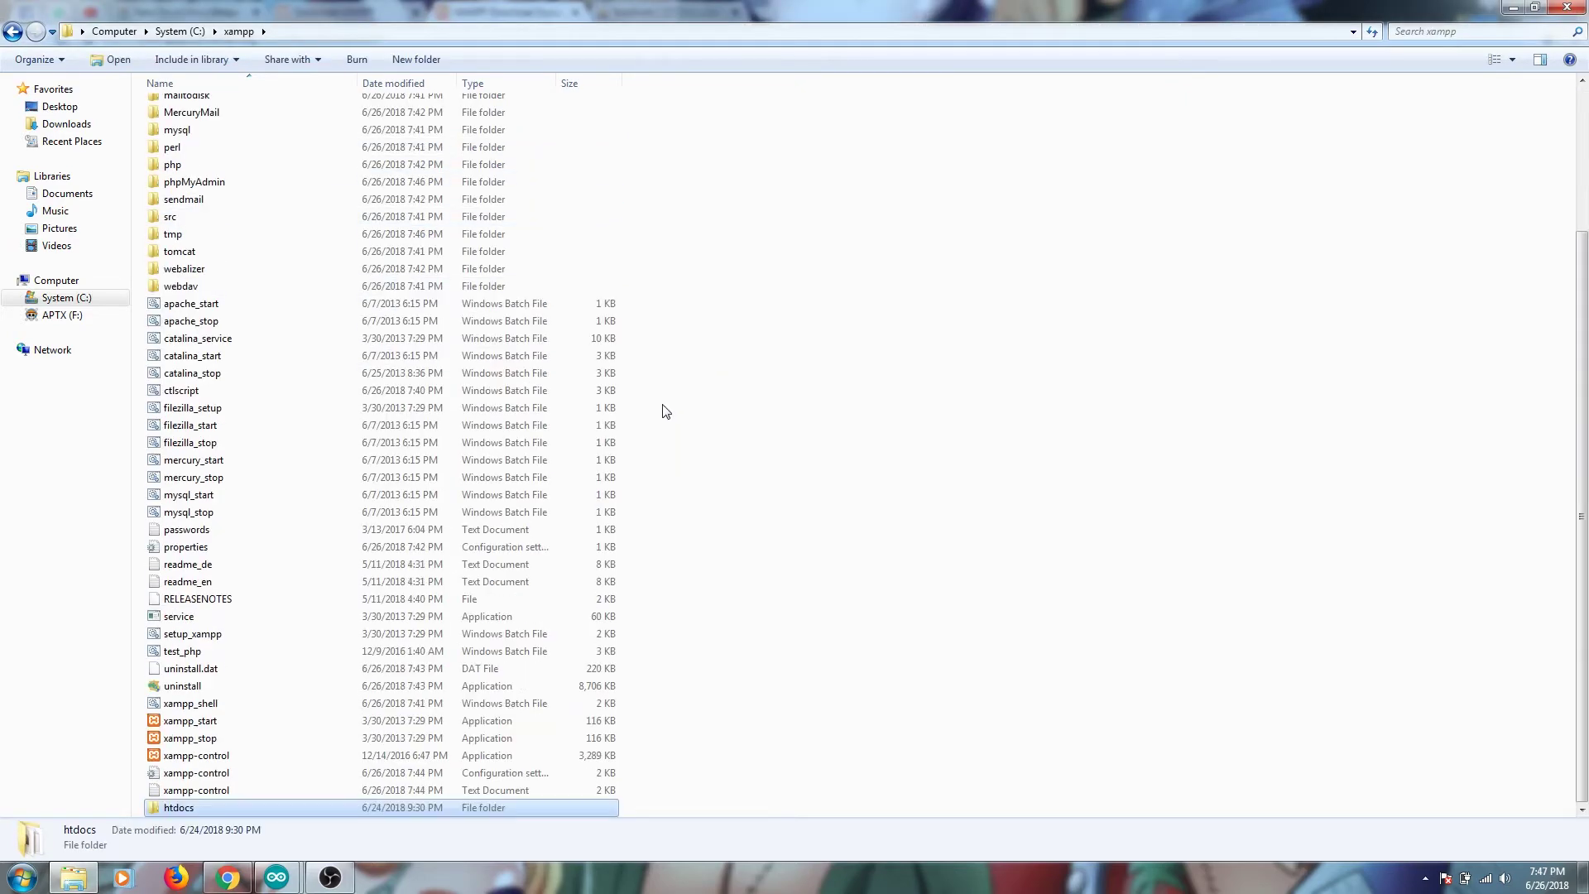
- Switch to Chrome and load the root localhost address in the phpMyAdmin tab
left_click(227, 877)
left_click(648, 9)
left_click_drag(151, 39, 887, 39)
key("BackSpace")
key("Return")
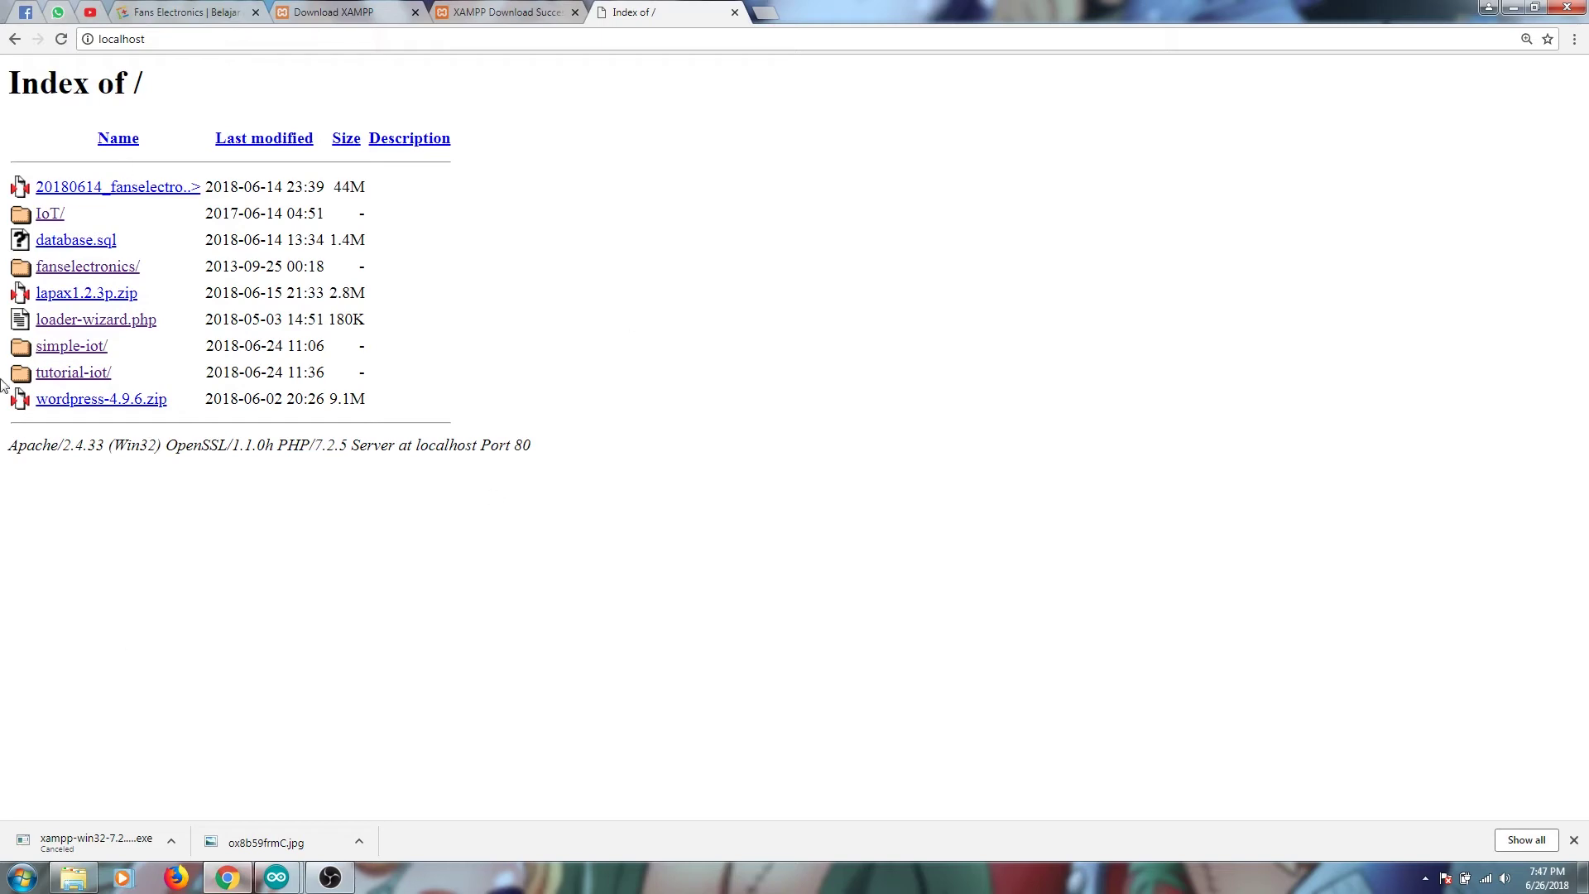
- Open the simple-iot site from the localhost index, return to the index, and open the IoT site
left_click(71, 348)
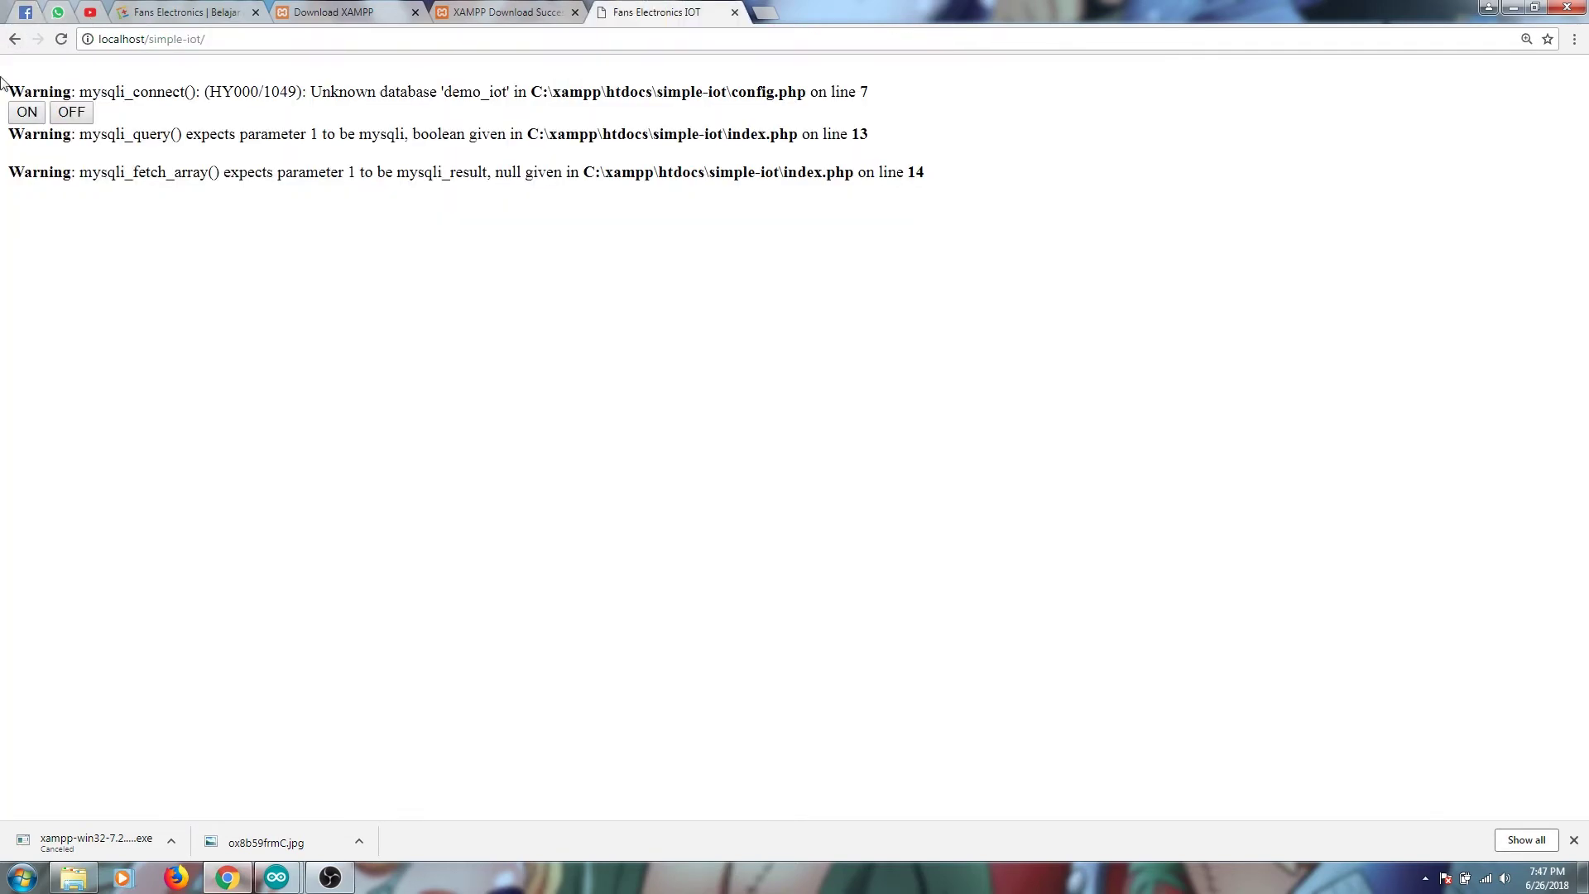
left_click(14, 39)
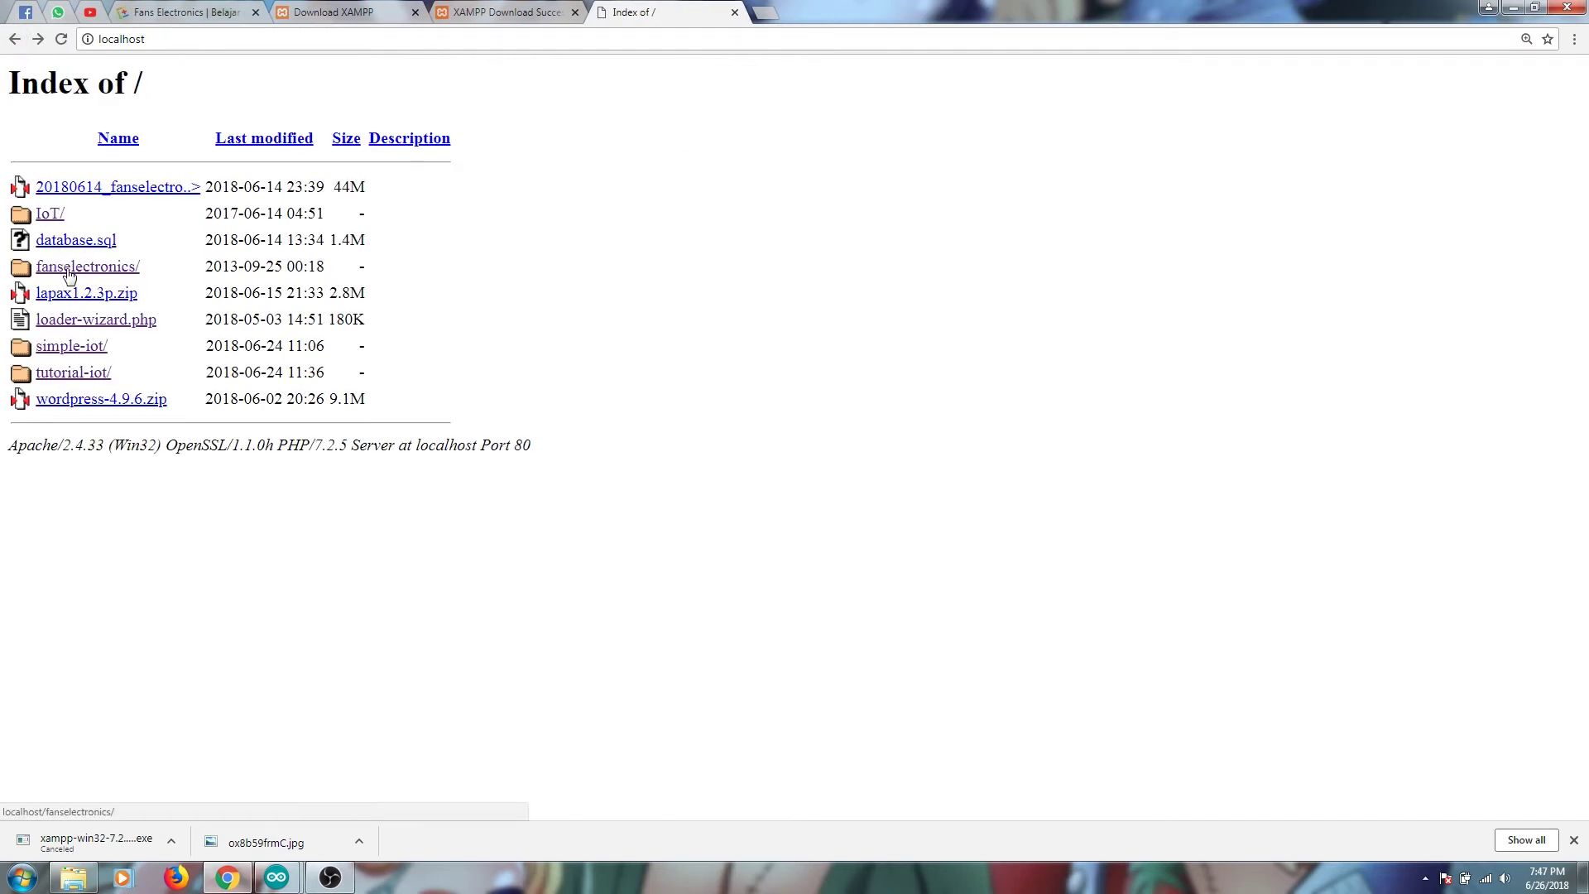
left_click(49, 215)
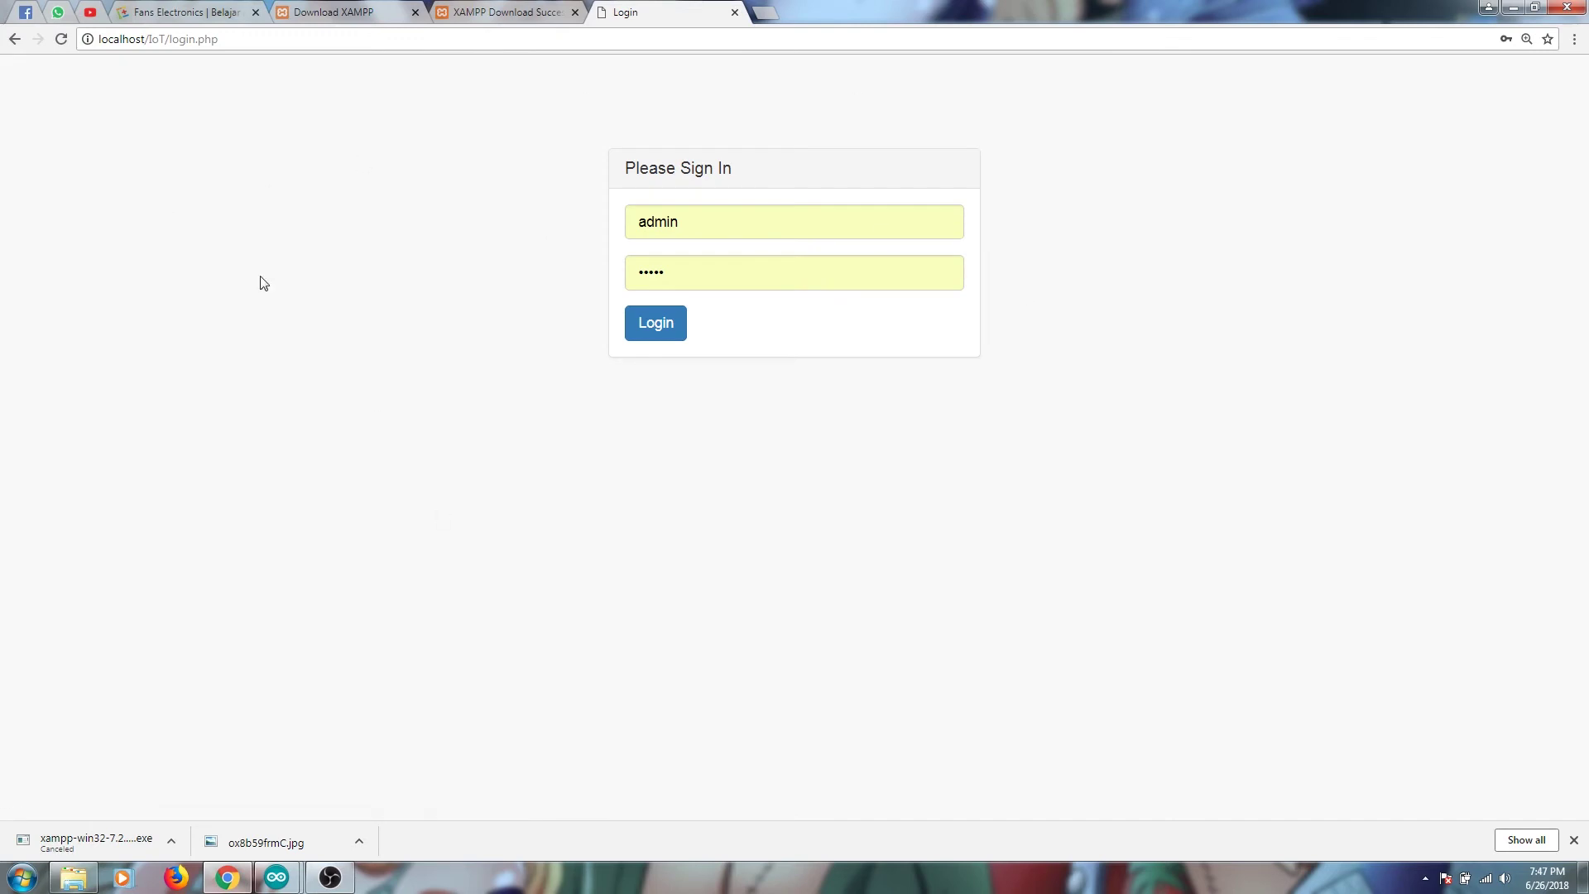
left_click(489, 7)
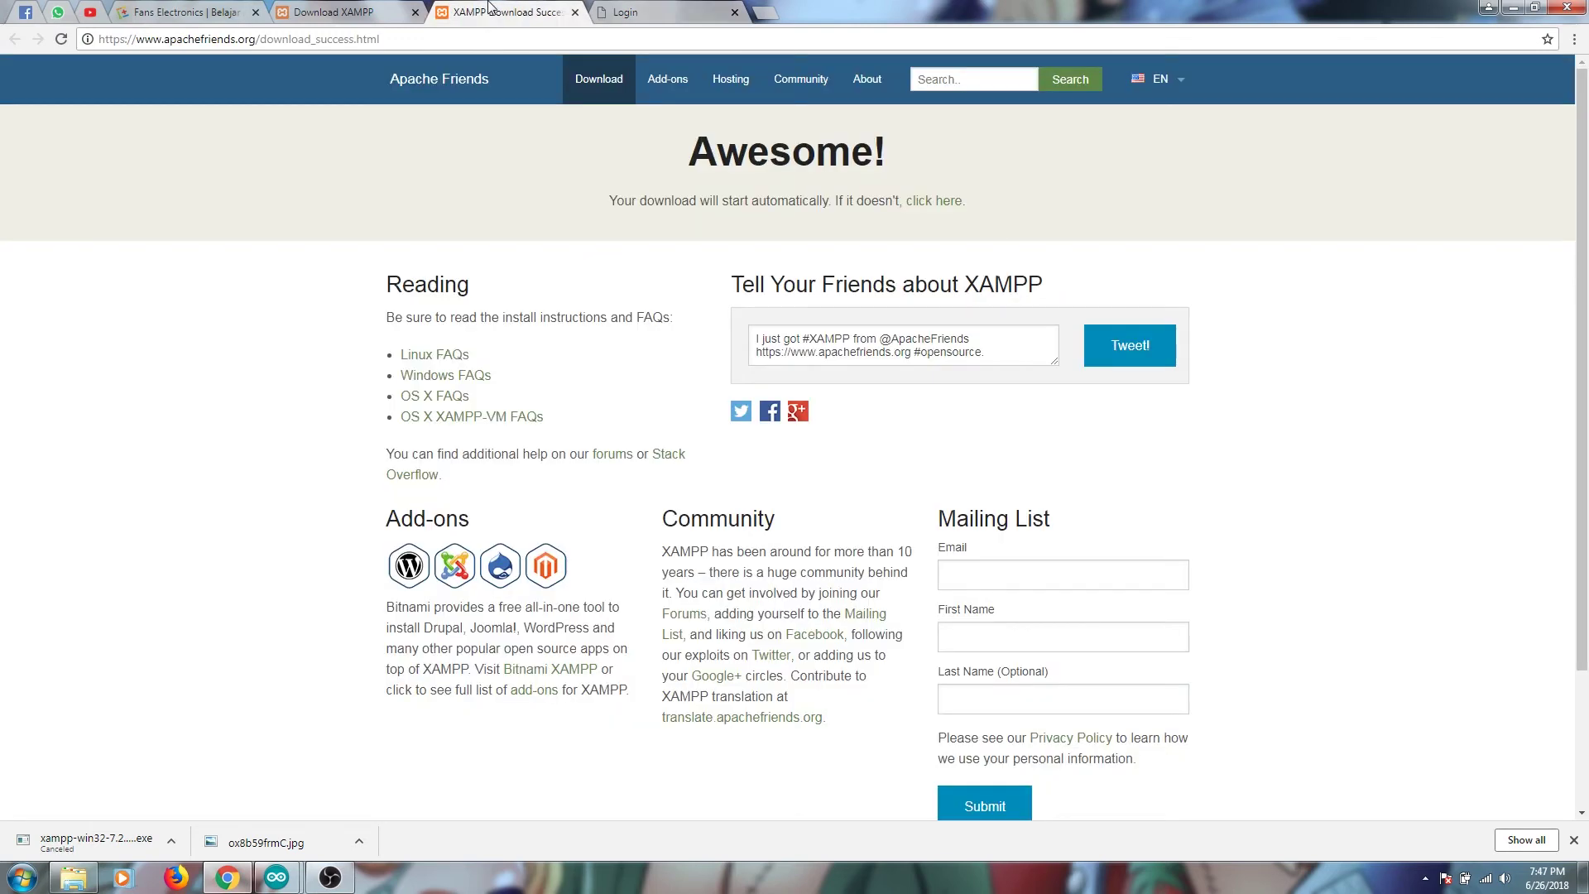
- Look through the Fans Electronics home page from the top banner to the new products, and show the Fans Electronics YouTube channel
left_click(186, 11)
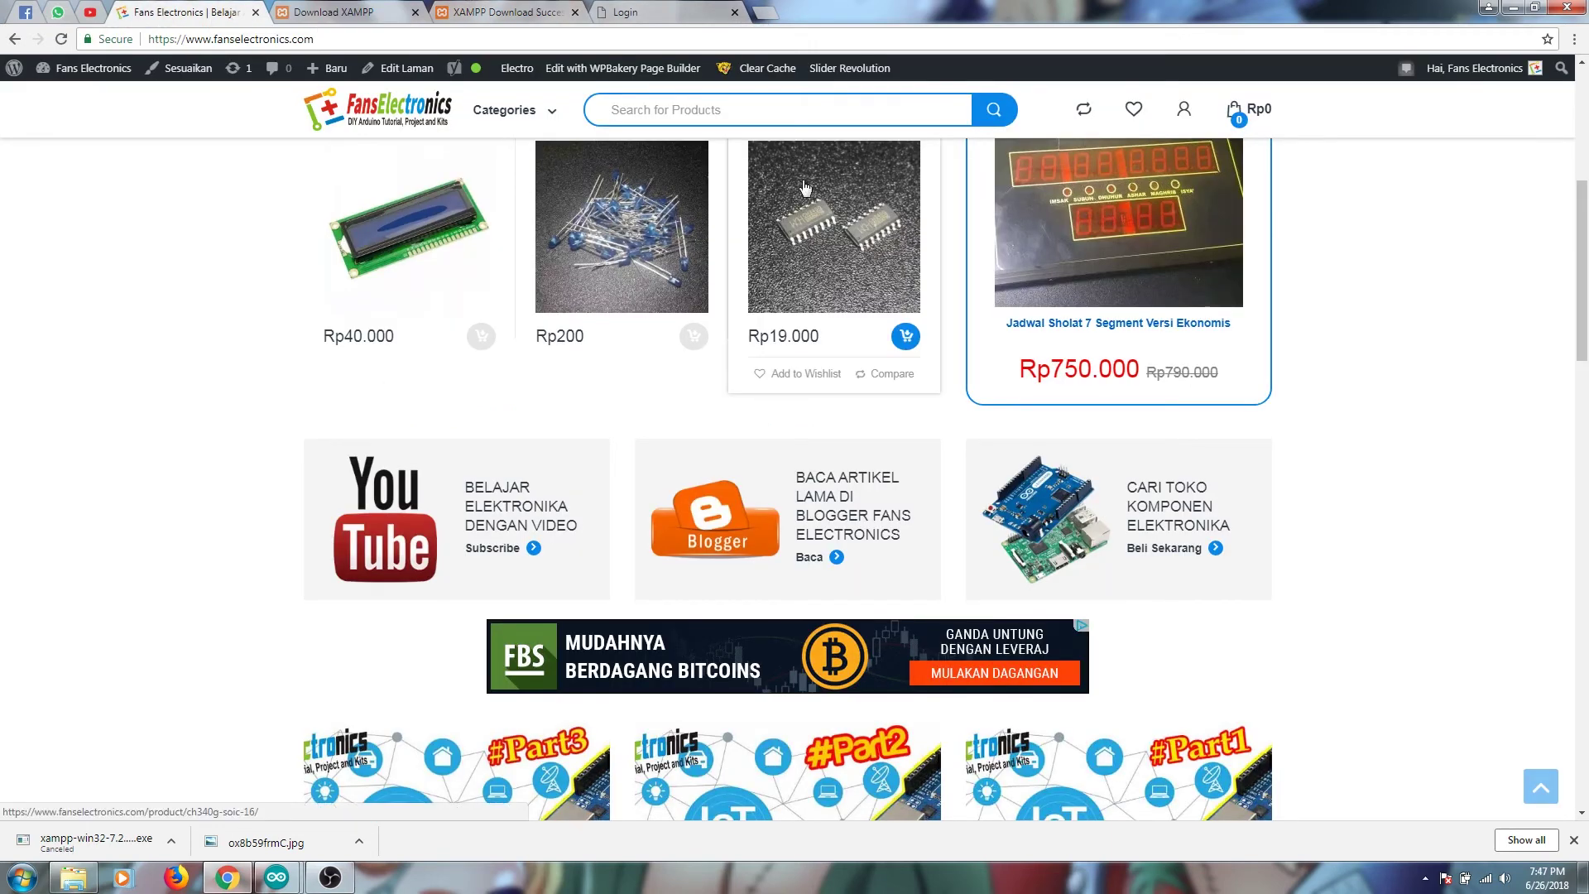
scroll(952, 405, "up", 6)
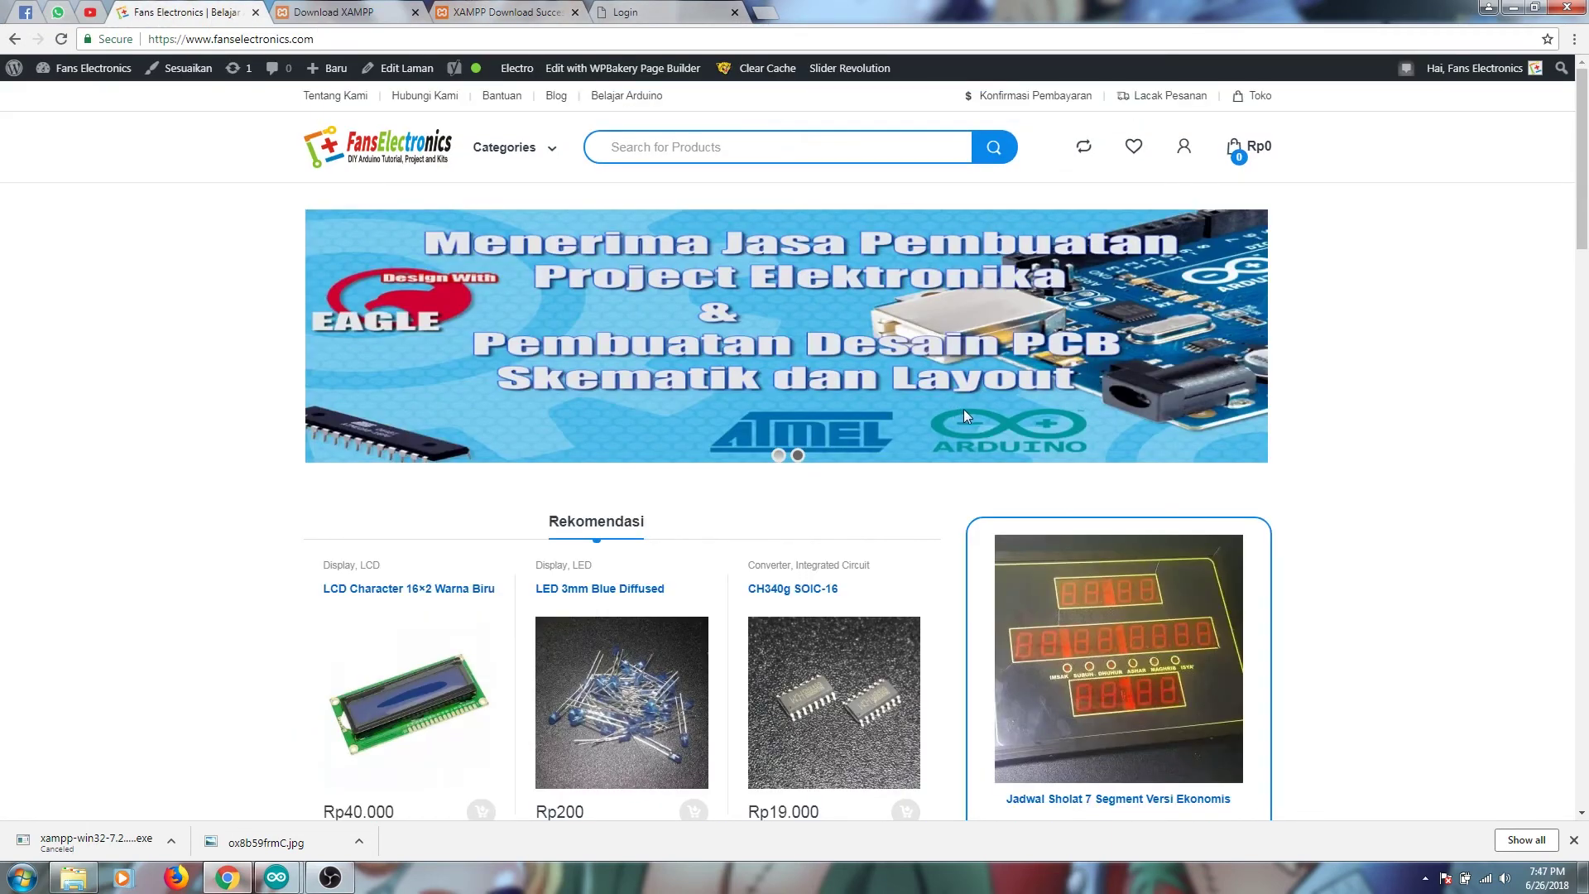
scroll(929, 418, "down", 12)
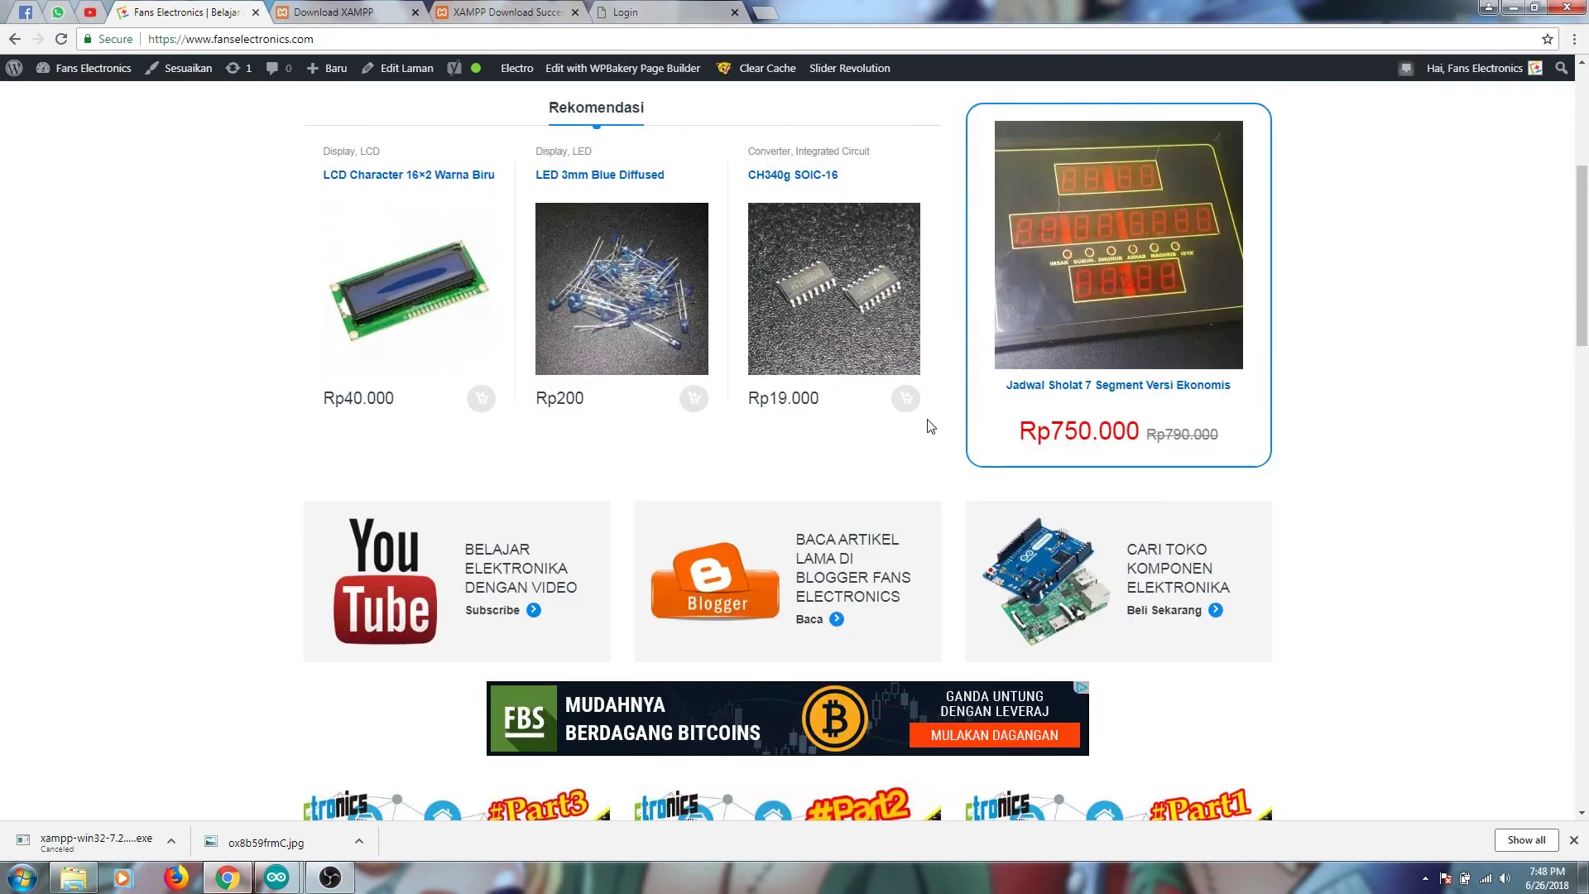
scroll(929, 426, "down", 9)
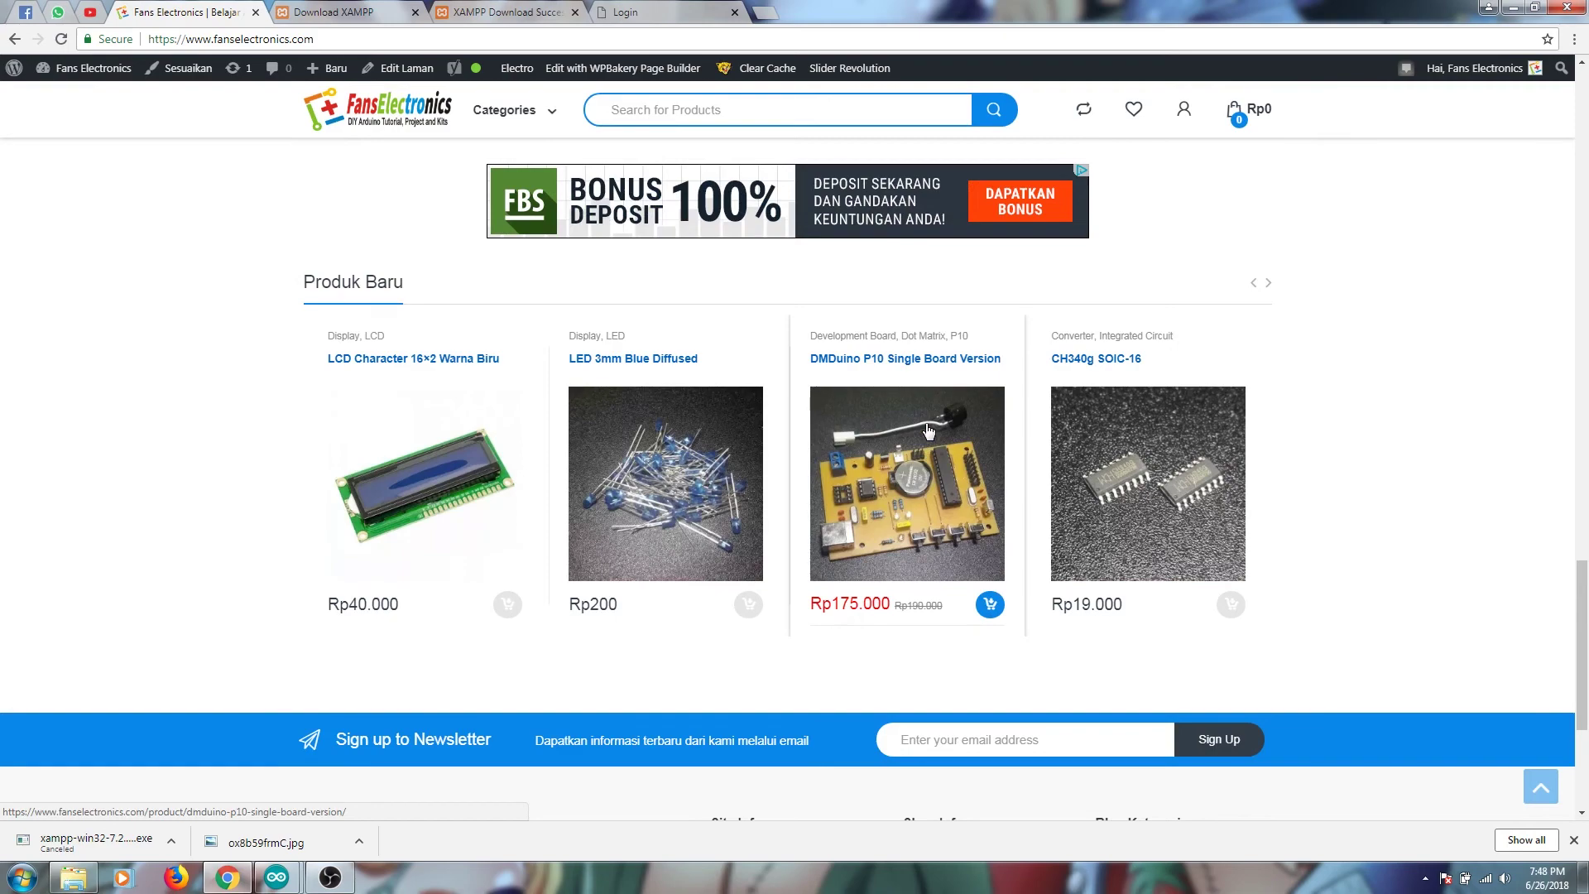
scroll(928, 431, "down", 4)
scroll(398, 204, "up", 10)
scroll(398, 203, "up", 1)
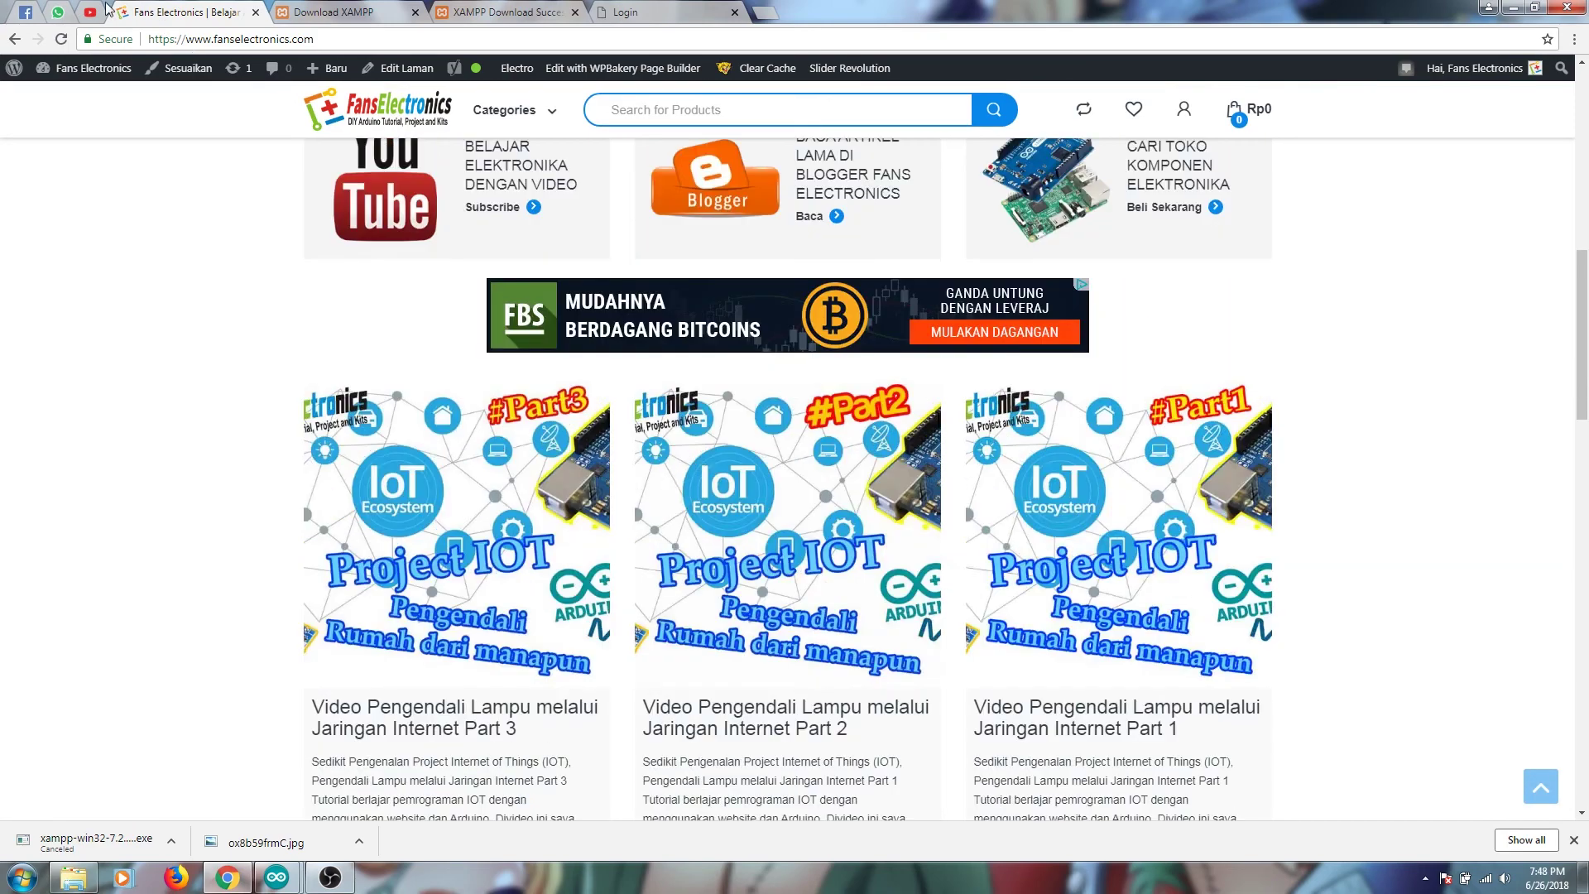
left_click(91, 10)
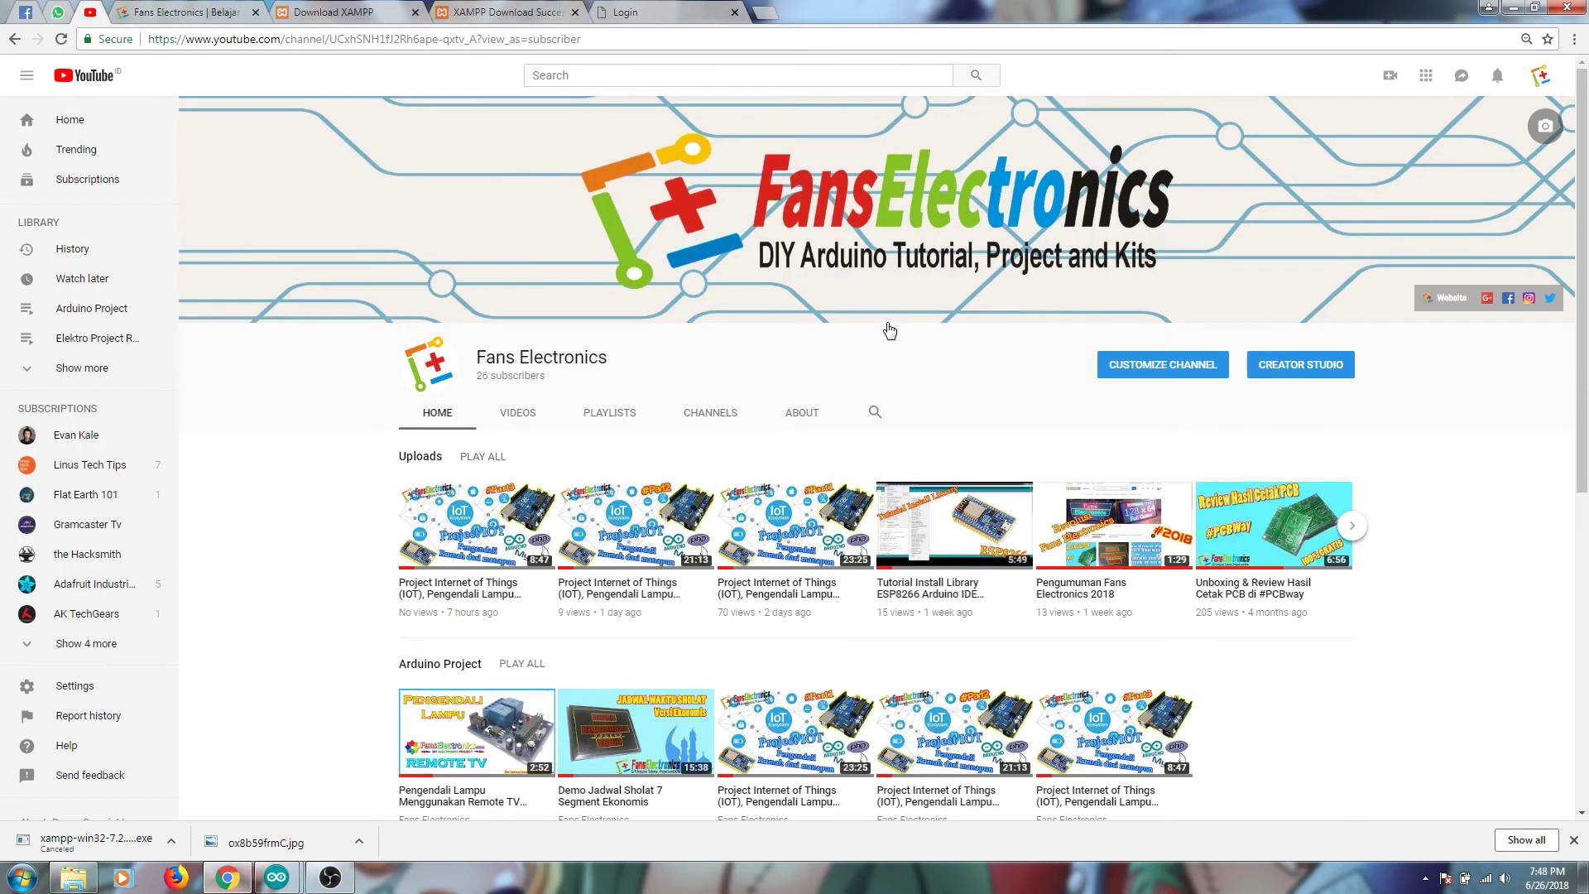